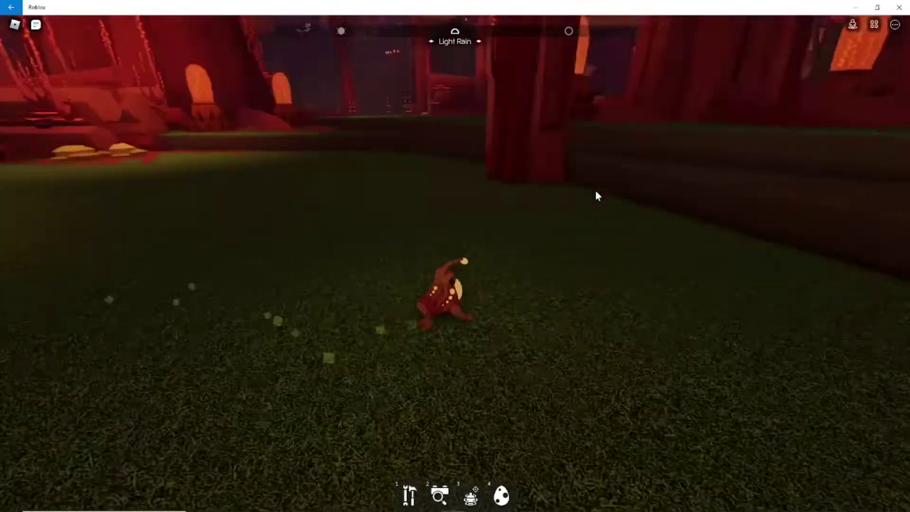
Step: Walk the red creature across the forest clearing past the big red tree to the sand path
{"action": "key", "text": "w"}
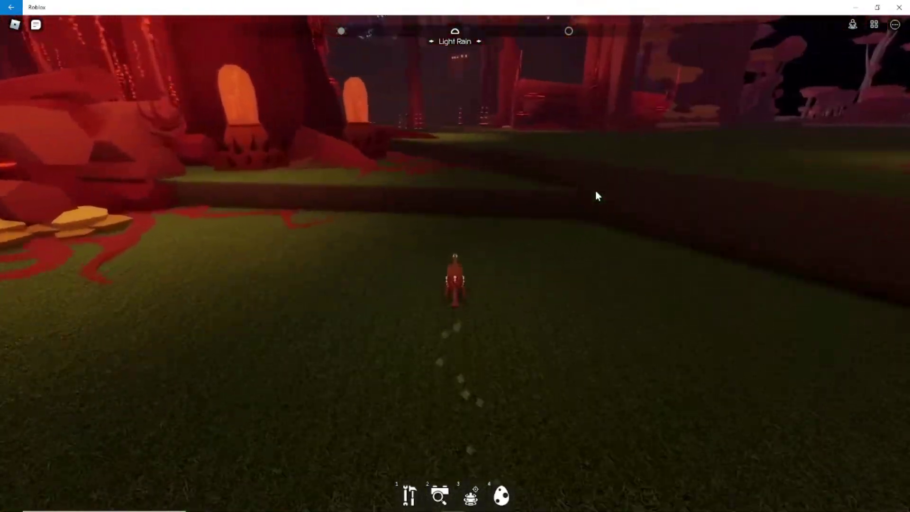
{"action": "key", "text": "w"}
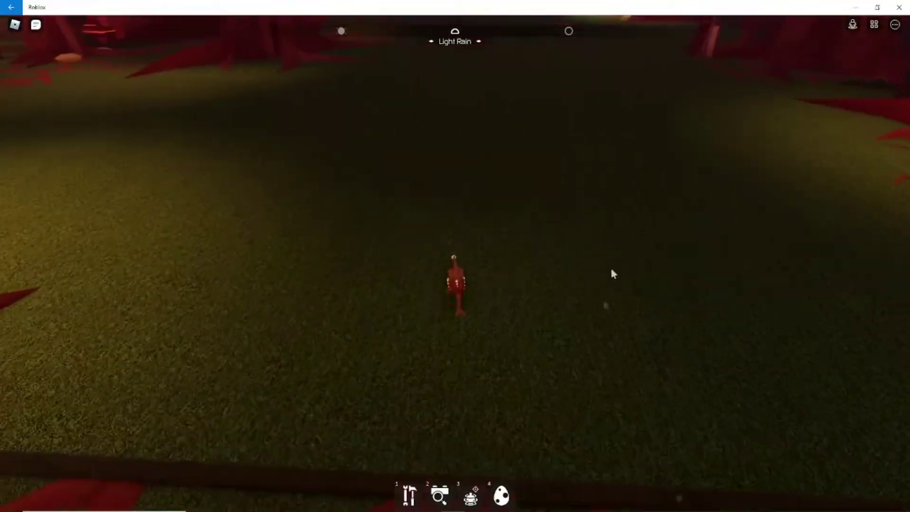
{"action": "key", "text": "s"}
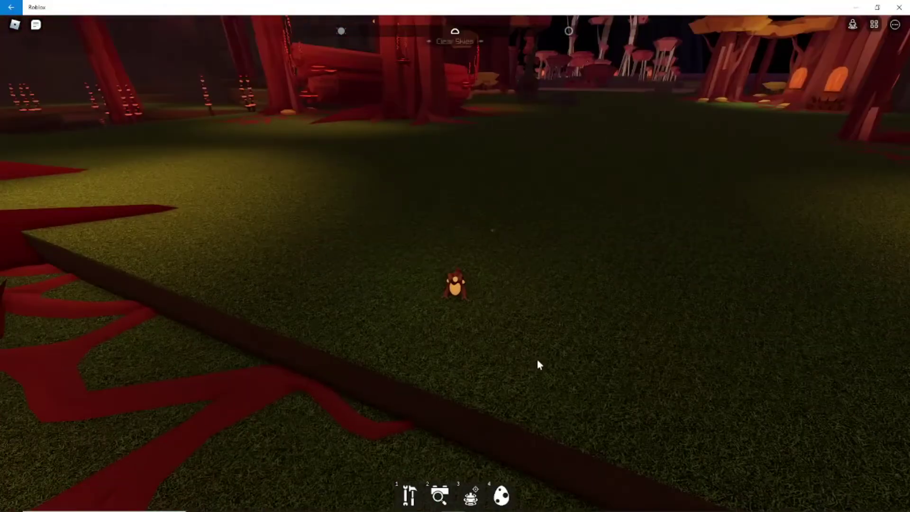
{"action": "key", "text": "s"}
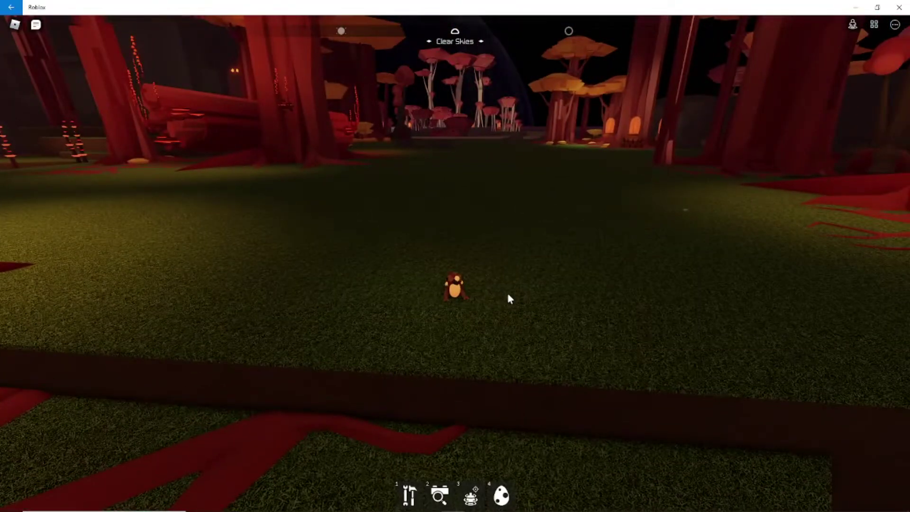
{"action": "key", "text": "w"}
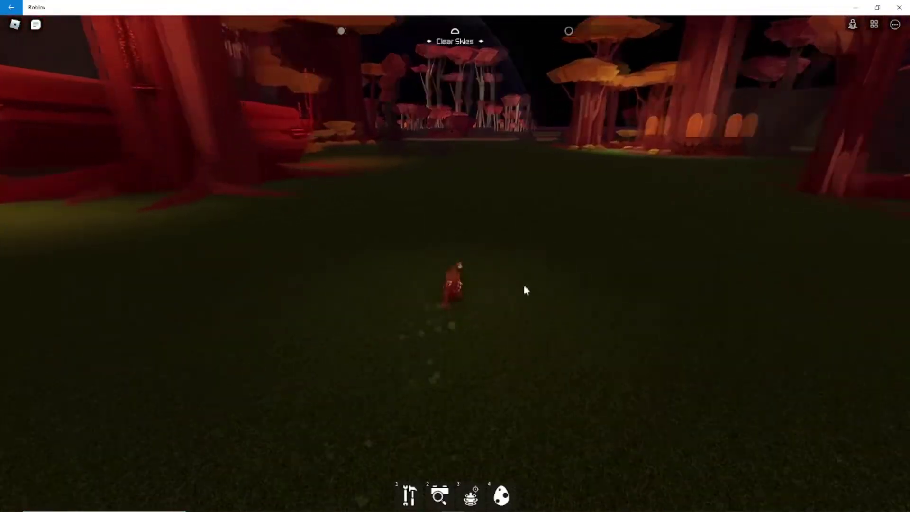
{"action": "key", "text": "w"}
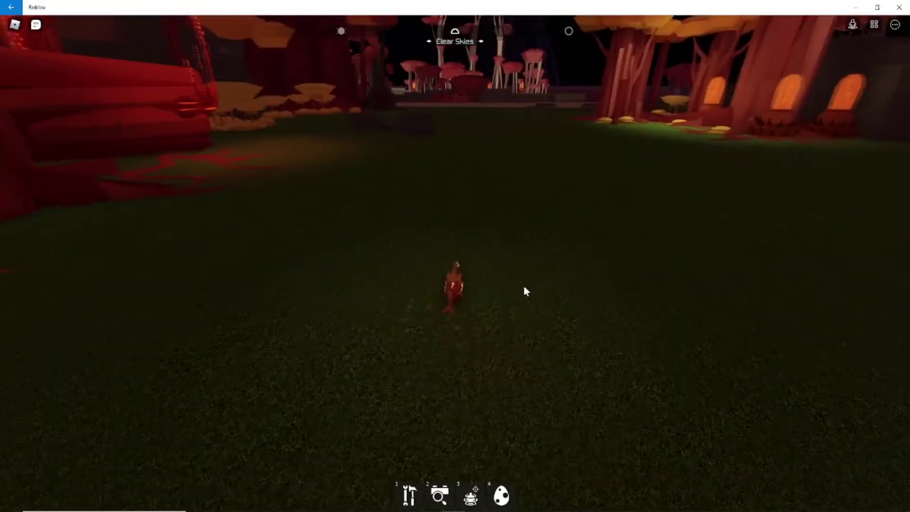
{"action": "key", "text": "w"}
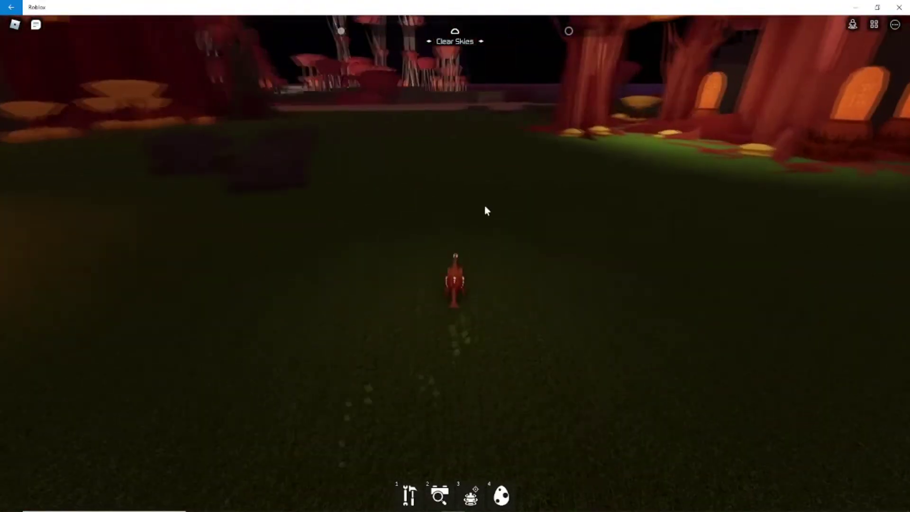
{"action": "key", "text": "w"}
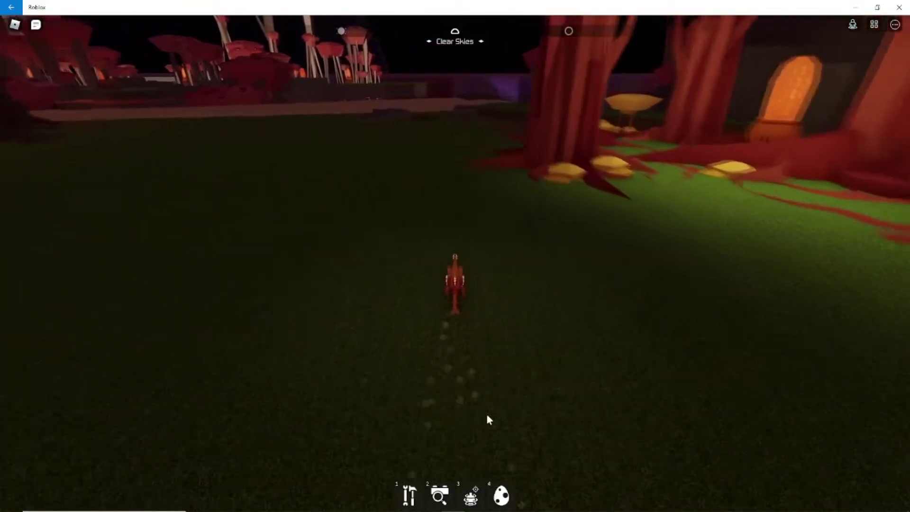
{"action": "key", "text": "w"}
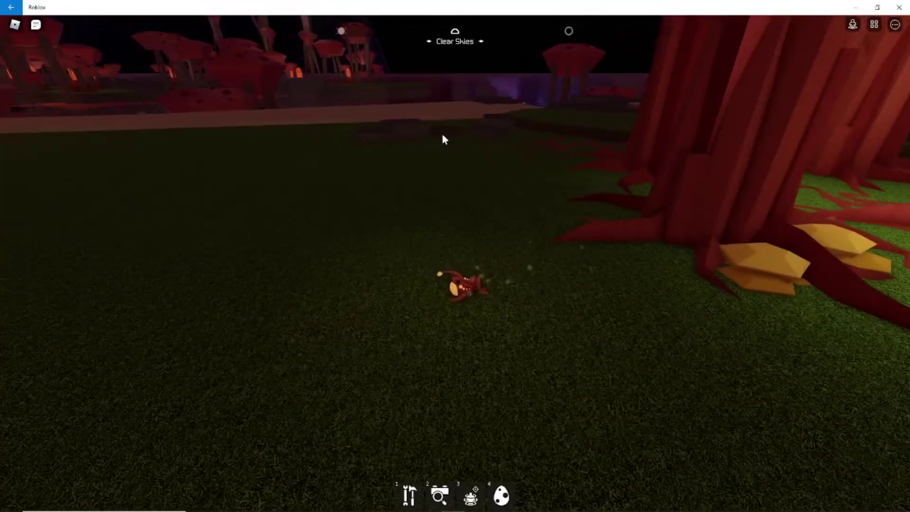
{"action": "key", "text": "w"}
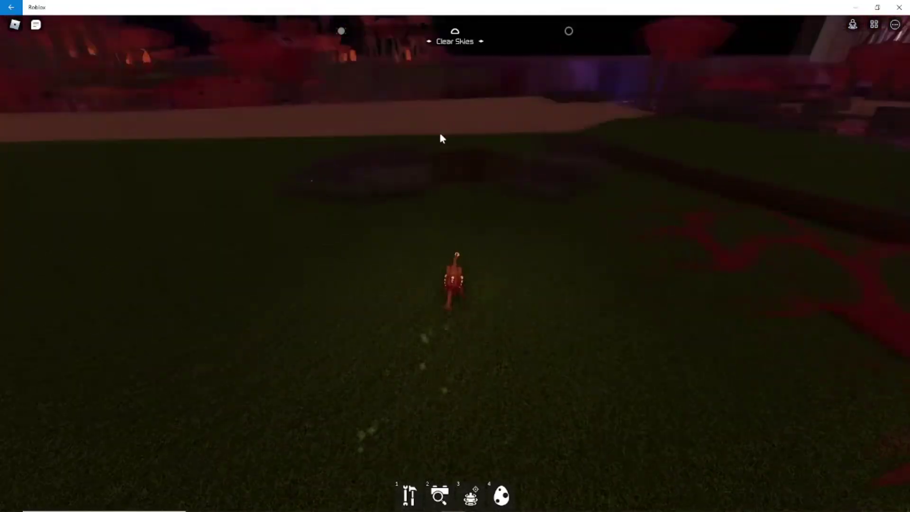
{"action": "key", "text": "w"}
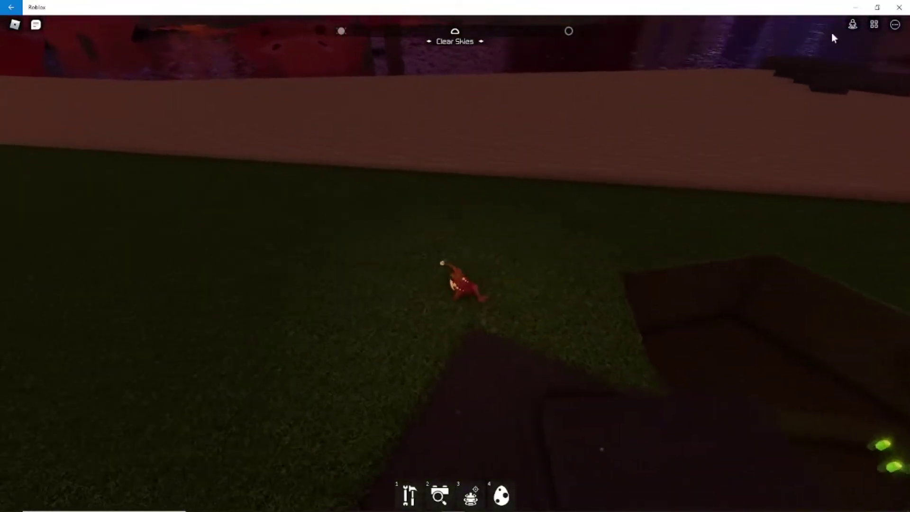
Step: Switch the character to the Vreek from the Flying creatures list and close the panel
{"action": "left_click", "coordinate": [853, 27]}
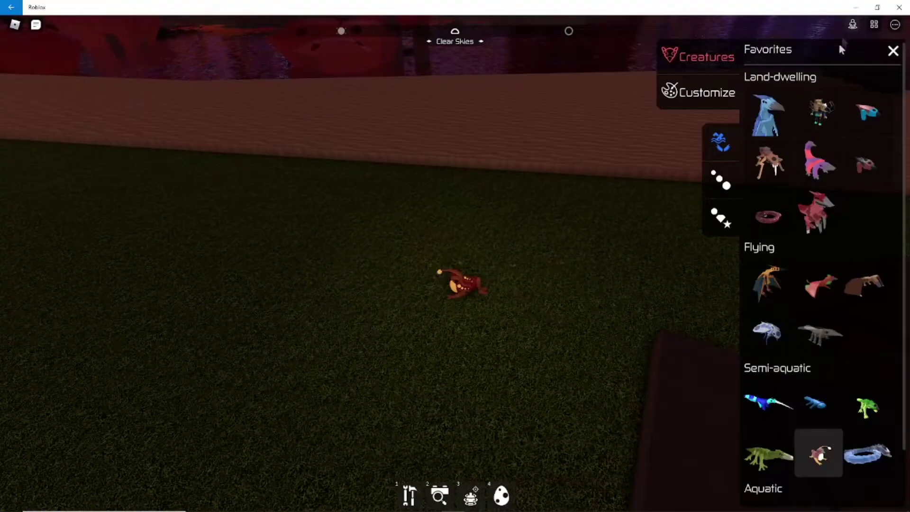
{"action": "left_click", "coordinate": [815, 281]}
{"action": "left_click", "coordinate": [893, 52]}
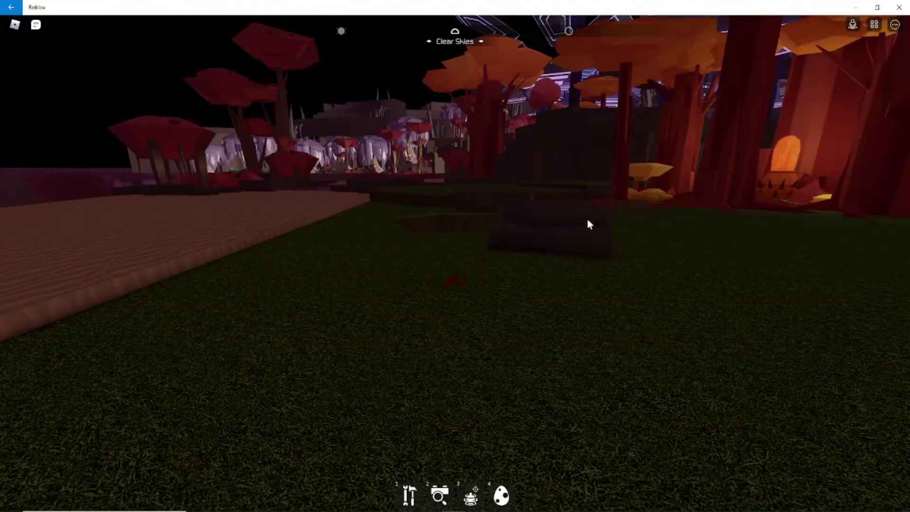
Step: Fly the Vreek through the orange forest to the sand path by the water
{"action": "key", "text": "Right"}
{"action": "key", "text": "Right"}
{"action": "key", "text": "Right"}
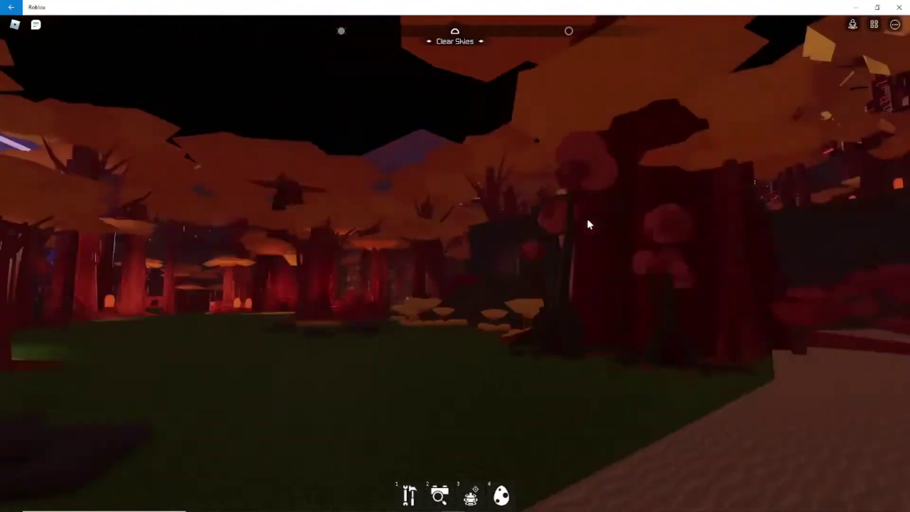
{"action": "key", "text": "Right"}
{"action": "key", "text": "Right"}
{"action": "key", "text": "Right"}
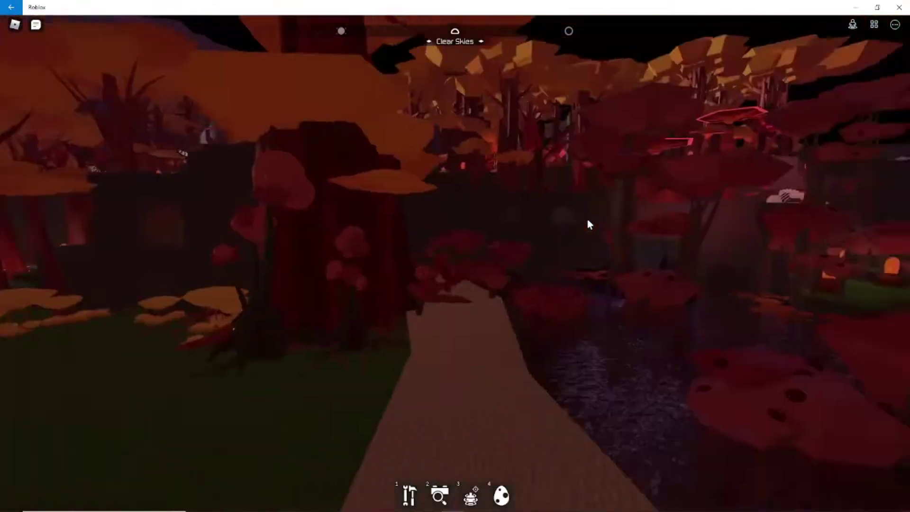
{"action": "key", "text": "Right"}
{"action": "key", "text": "Right"}
{"action": "key", "text": "Right"}
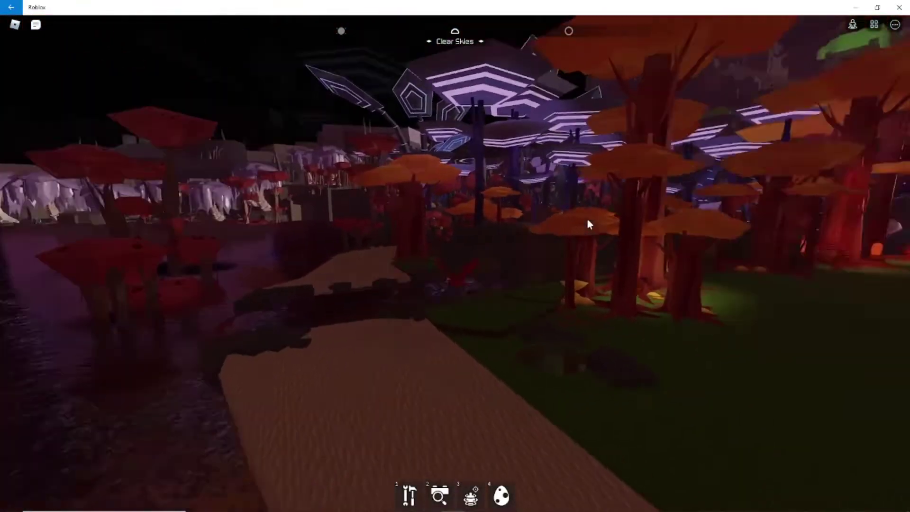
{"action": "key", "text": "Right"}
{"action": "key", "text": "Right"}
{"action": "key", "text": "Right"}
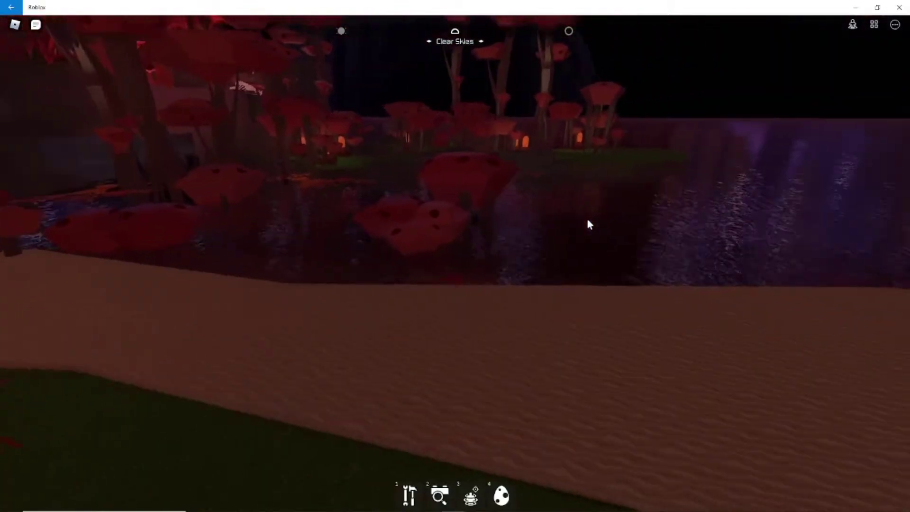
{"action": "key", "text": "Right"}
{"action": "key", "text": "Right"}
{"action": "left_click_drag", "start_coordinate": [446, 209], "coordinate": [567, 203]}
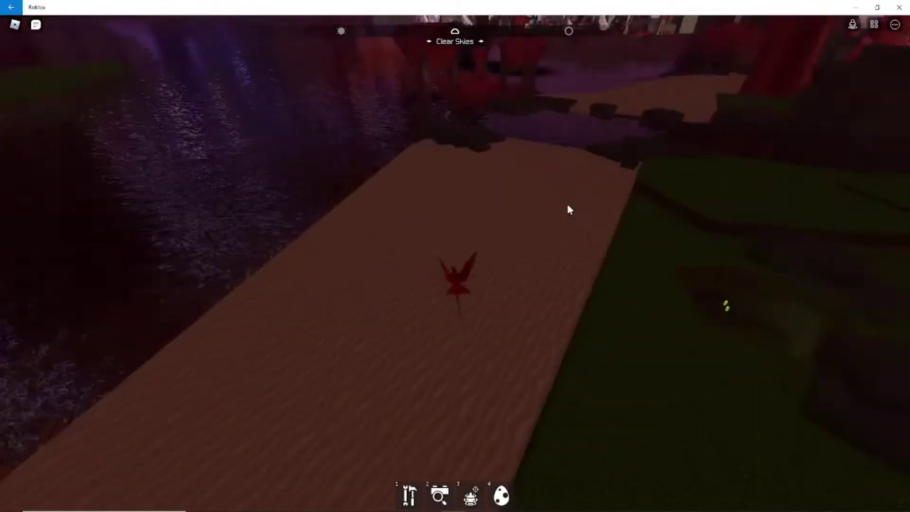
{"action": "key", "text": "Right"}
{"action": "key", "text": "Right"}
{"action": "key", "text": "Right"}
Step: Fly through the red mushrooms, across the water and into the dark flooded building's room
{"action": "key", "text": "w"}
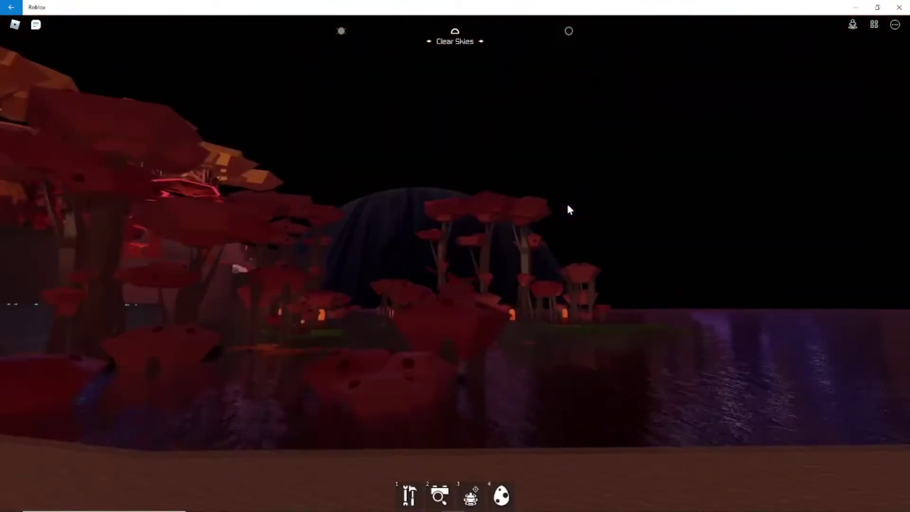
{"action": "key", "text": "w"}
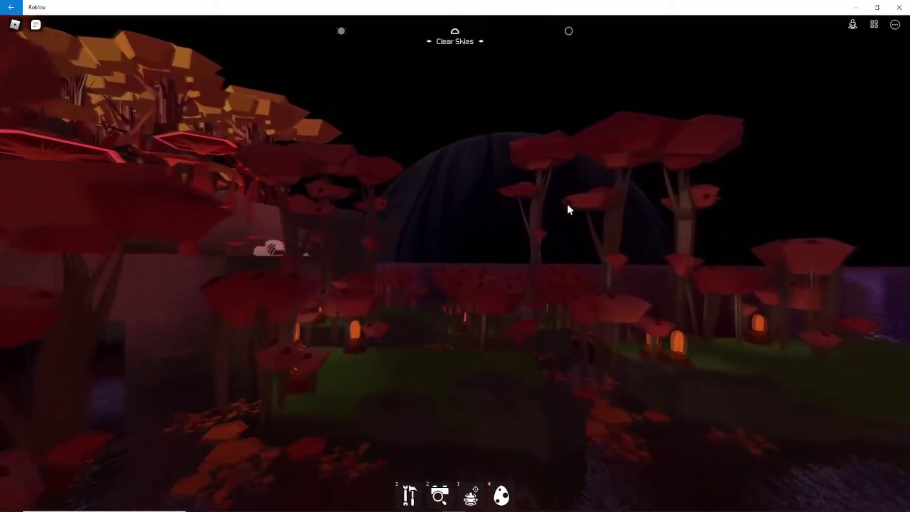
{"action": "key", "text": "w"}
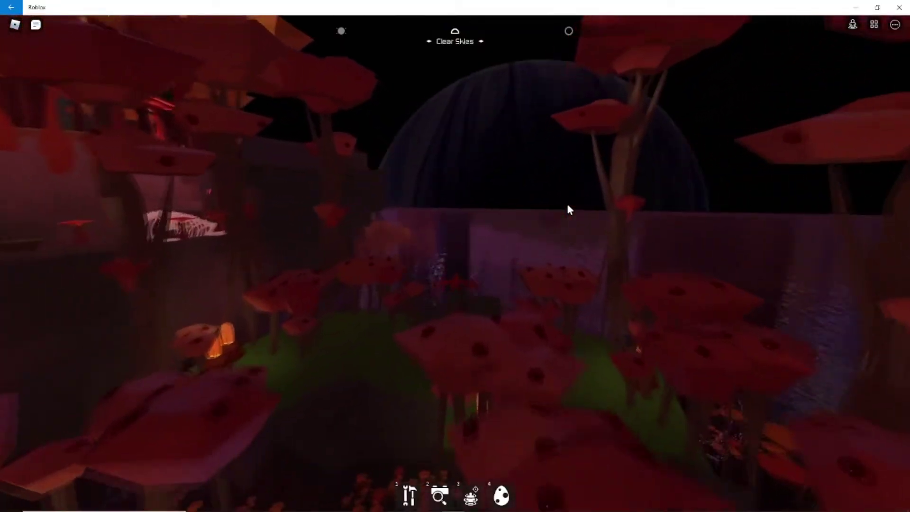
{"action": "key", "text": "w"}
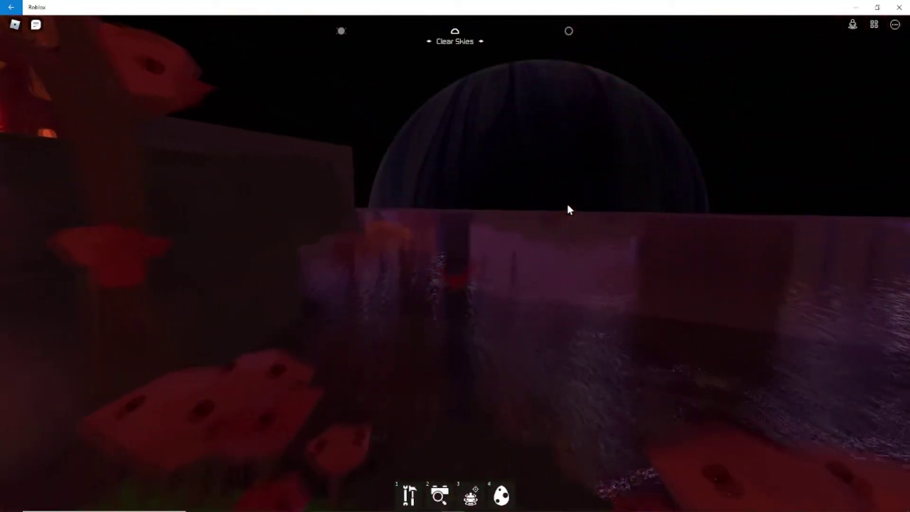
{"action": "key", "text": "w"}
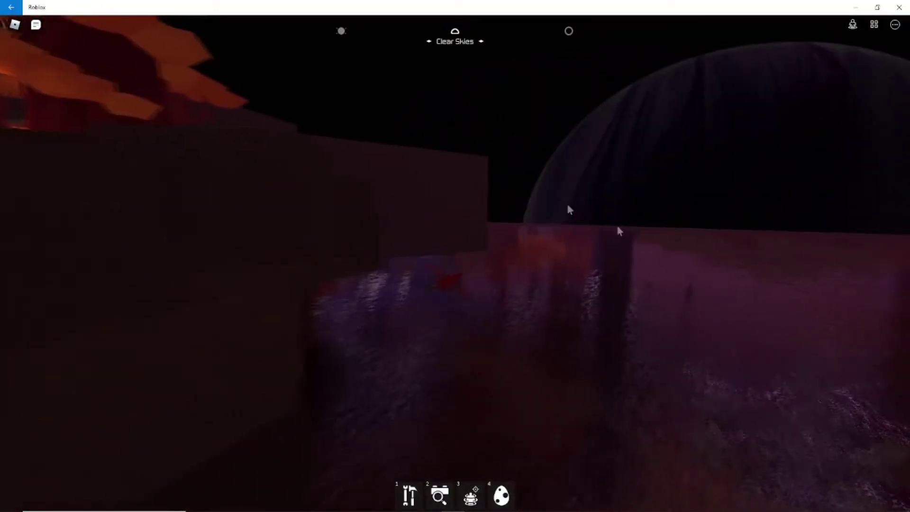
{"action": "key", "text": "w"}
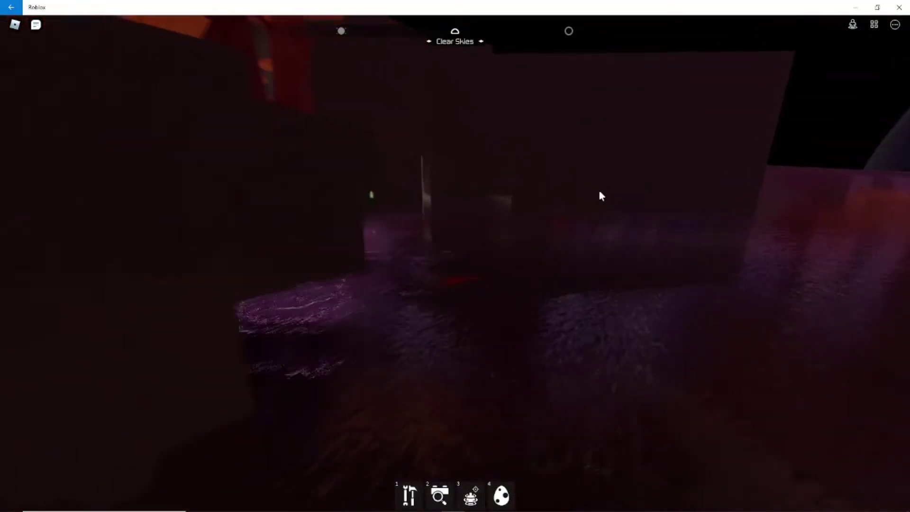
{"action": "key", "text": "w"}
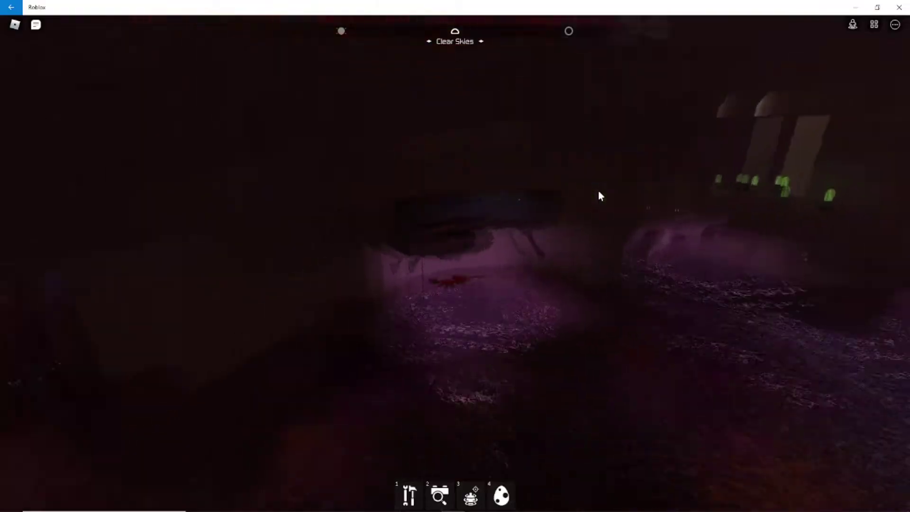
{"action": "key", "text": "w"}
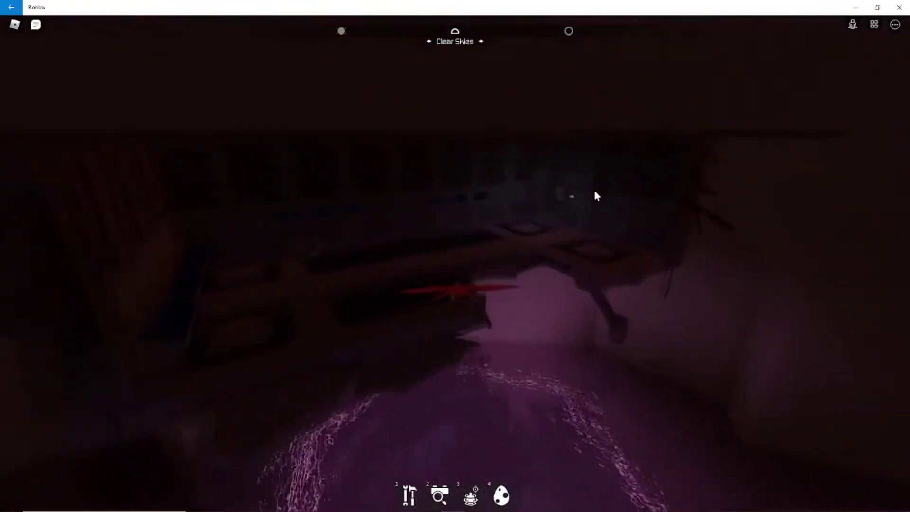
Step: Fly through the dark flooded room, check the creature list, then open the door with E
{"action": "key", "text": "w"}
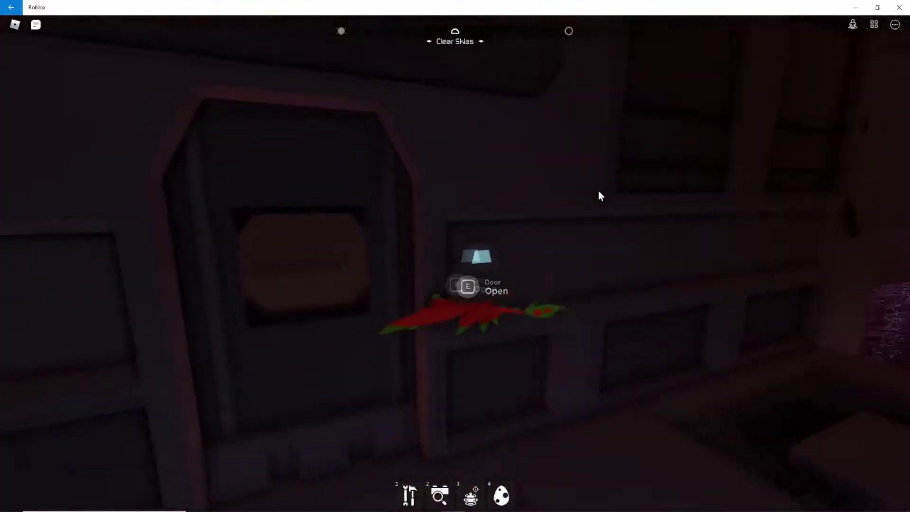
{"action": "key", "text": "w"}
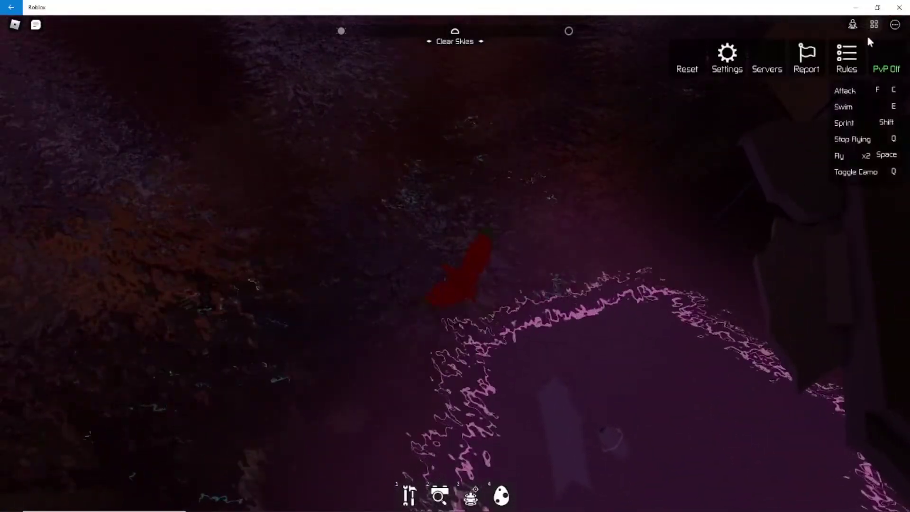
{"action": "left_click", "coordinate": [854, 24]}
{"action": "scroll", "coordinate": [840, 213], "scroll_direction": "down", "scroll_amount": 2}
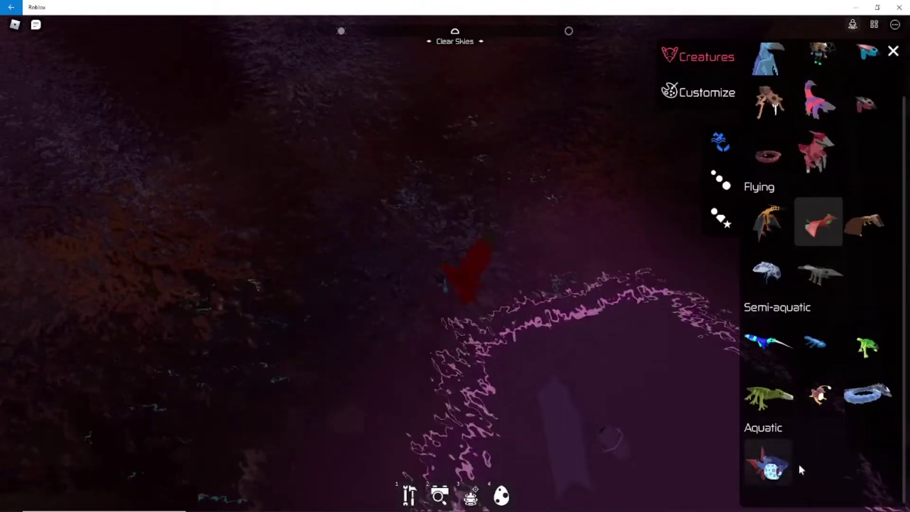
{"action": "left_click", "coordinate": [893, 50]}
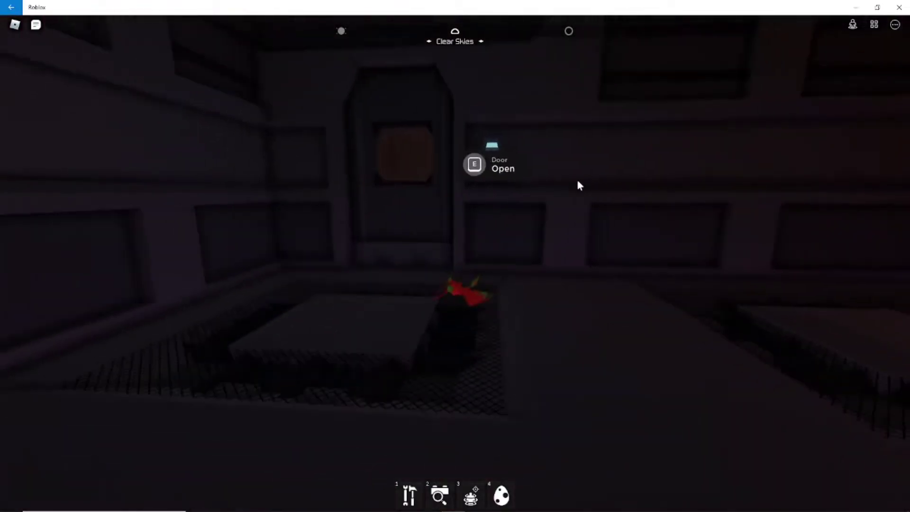
{"action": "key", "text": "e"}
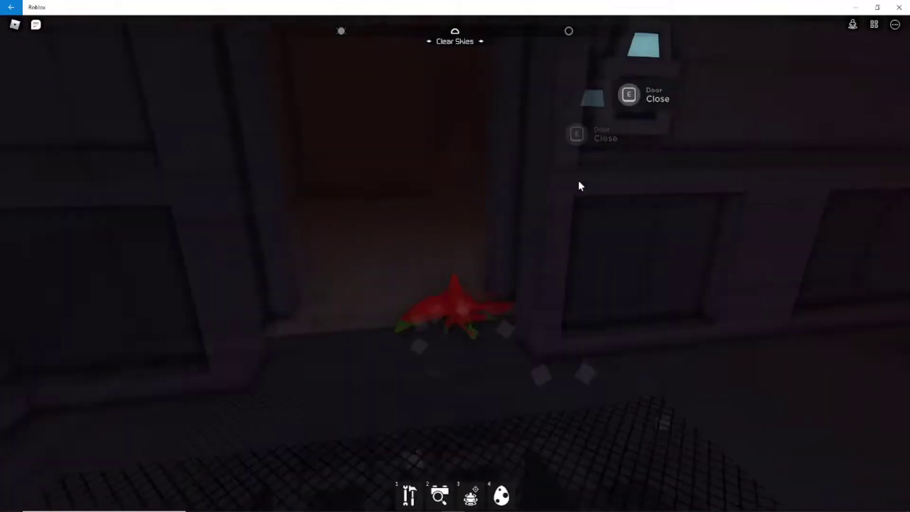
Step: Fly through the doorway, corridor and purple-water room back out into the orange forest
{"action": "key", "text": "w"}
{"action": "key", "text": "w"}
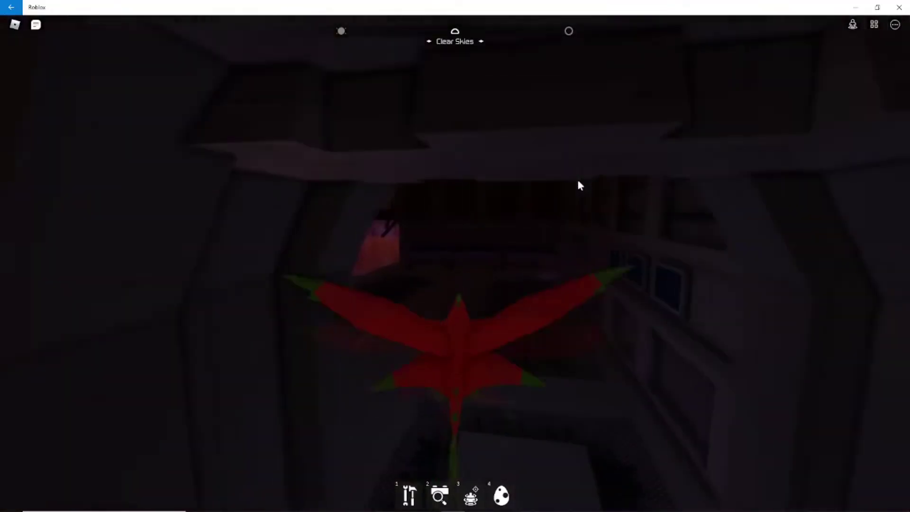
{"action": "key", "text": "w"}
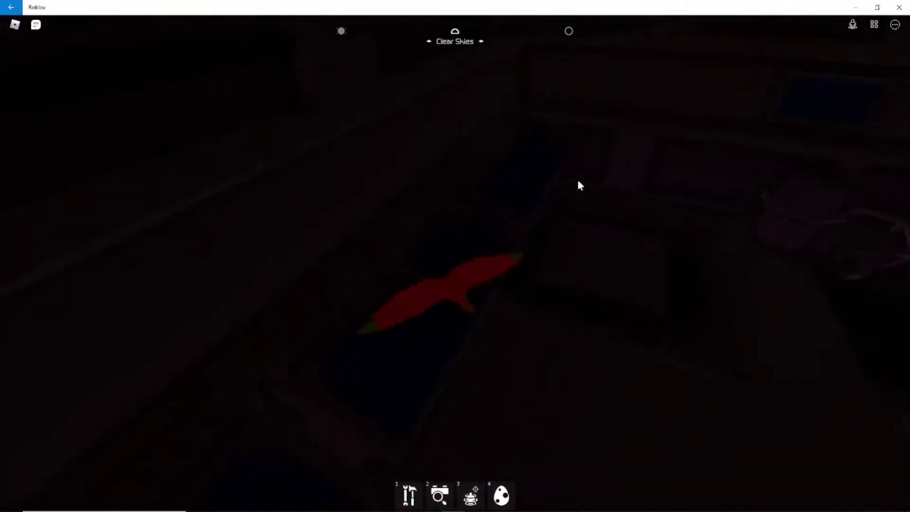
{"action": "key", "text": "w"}
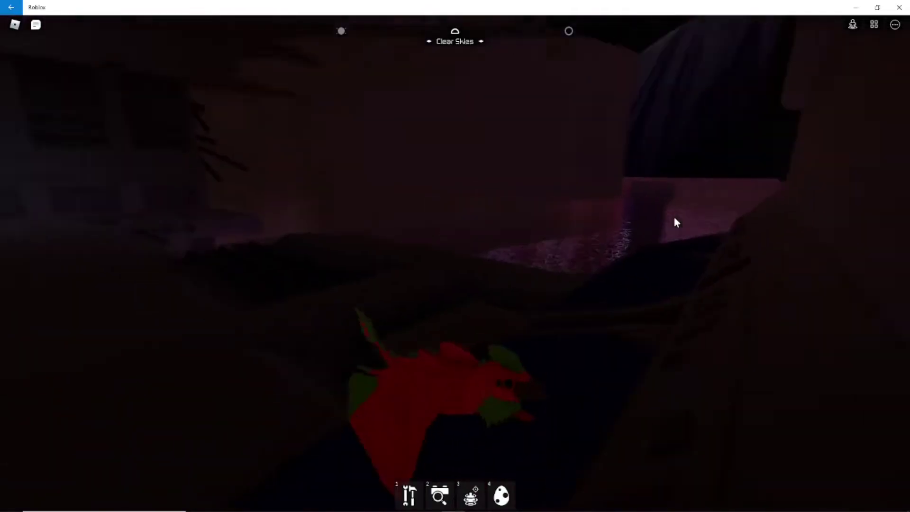
{"action": "key", "text": "w"}
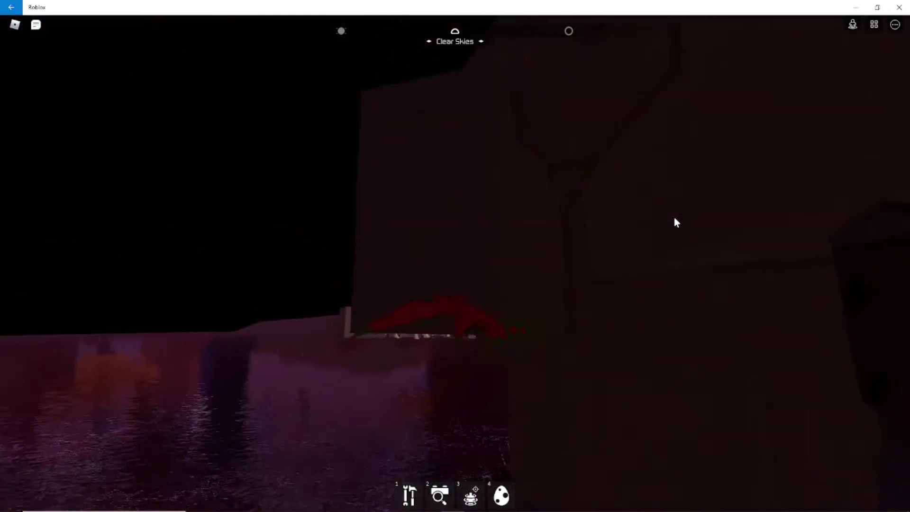
Step: Fly over the red mushroom forest and the lake into the orange mushroom forest
{"action": "key", "text": "w"}
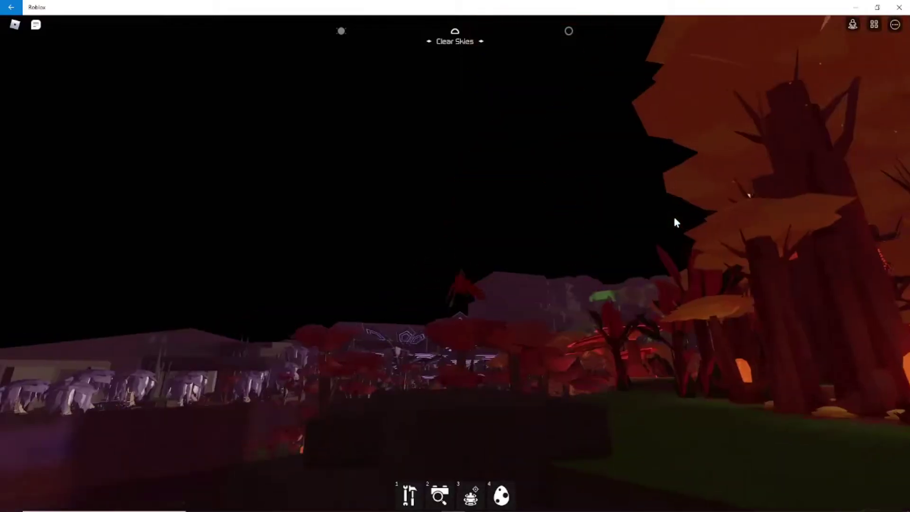
{"action": "key", "text": "w"}
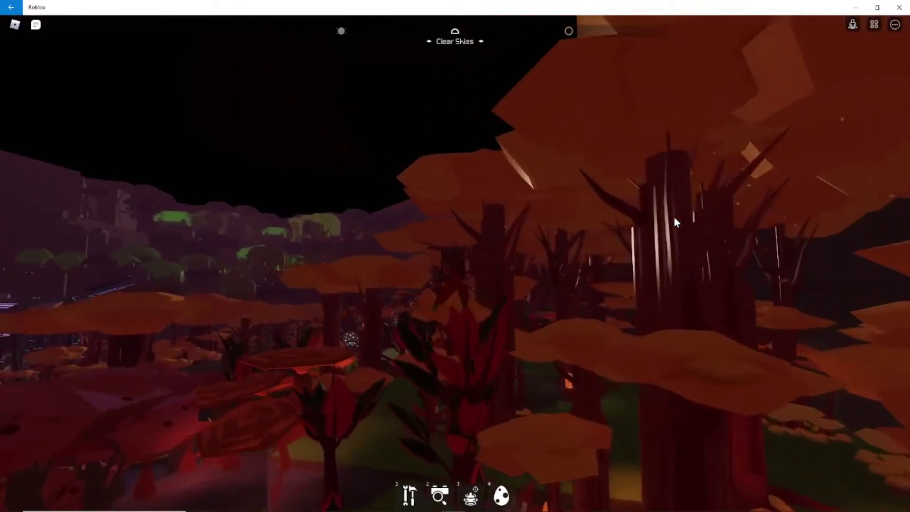
{"action": "key", "text": "w"}
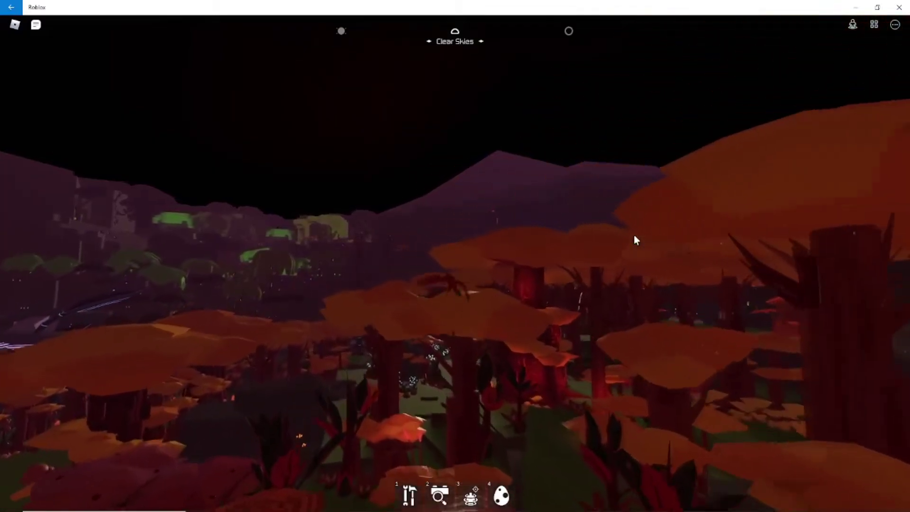
{"action": "key", "text": "w"}
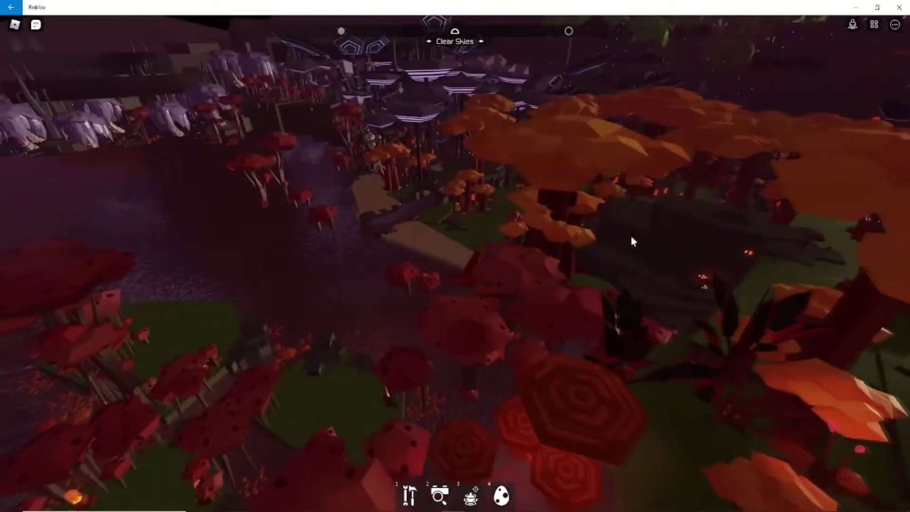
{"action": "key", "text": "w"}
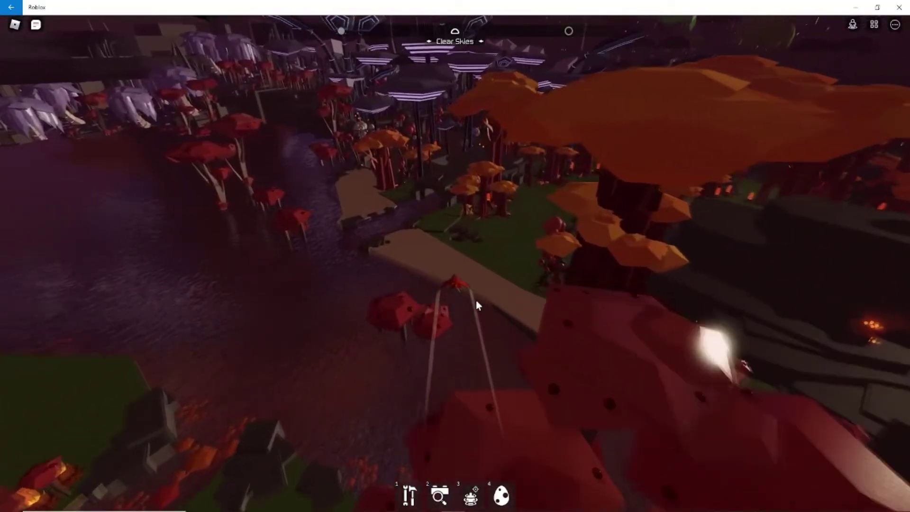
{"action": "key", "text": "w"}
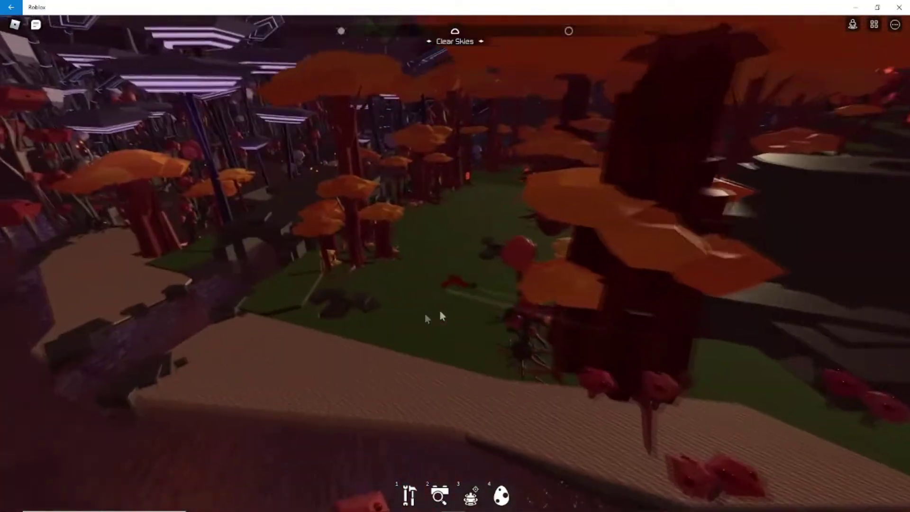
{"action": "key", "text": "w"}
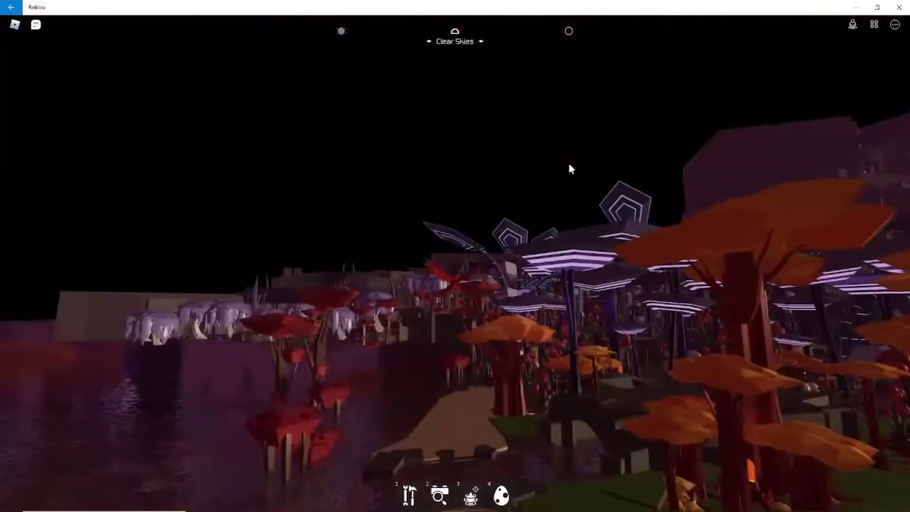
{"action": "key", "text": "w"}
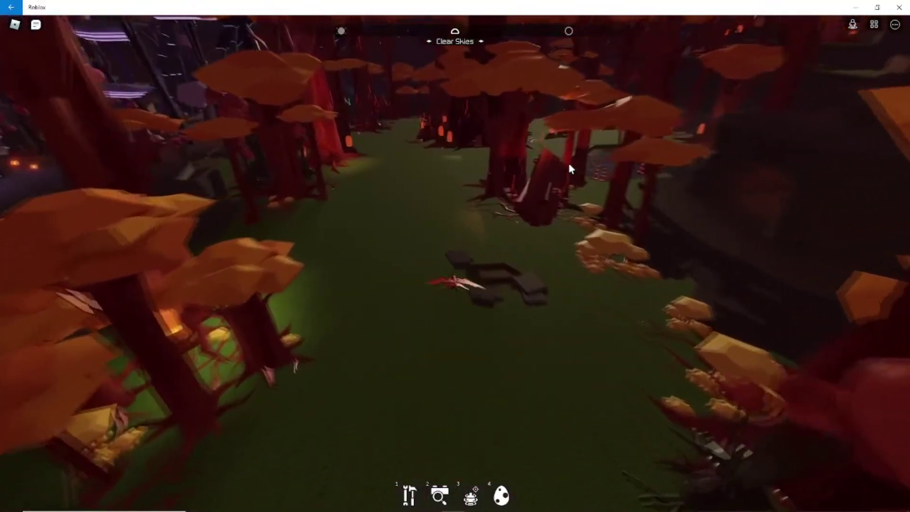
{"action": "key", "text": "w"}
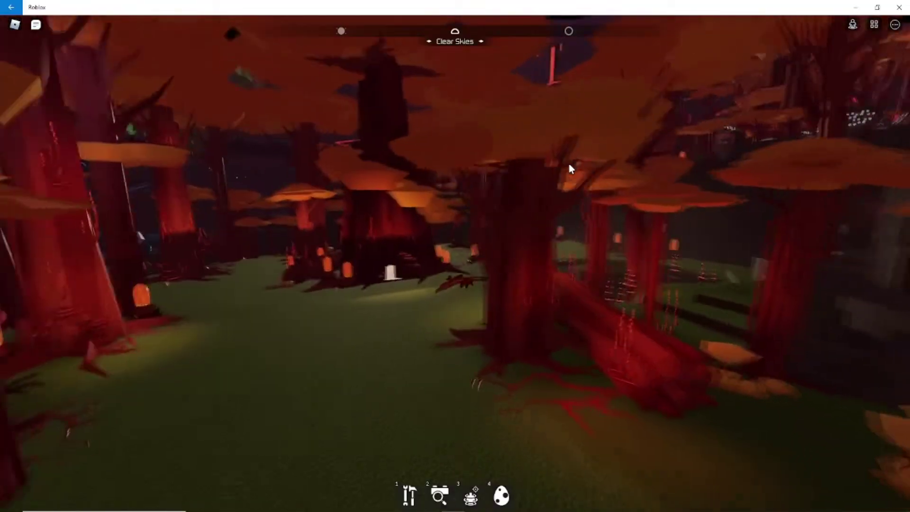
Step: Climb through the forest toward the lit waterfall and into the misty cave by the pillar
{"action": "key", "text": "w"}
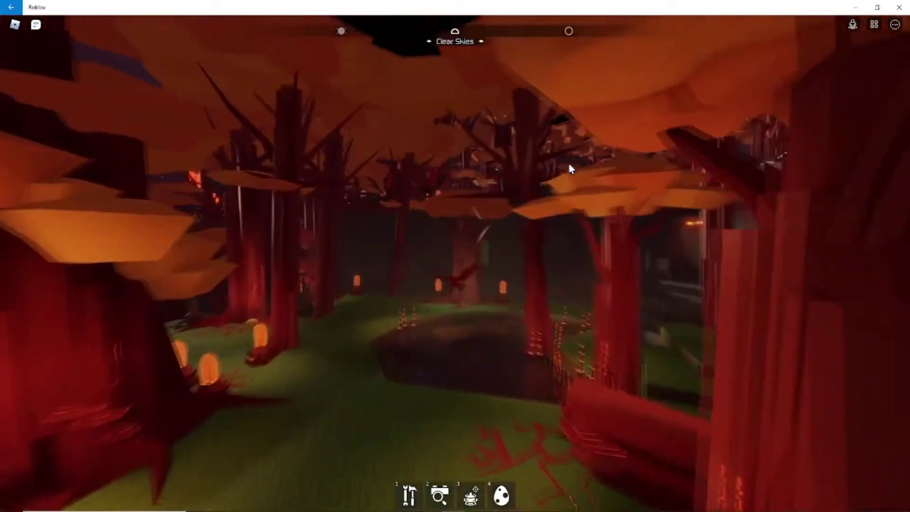
{"action": "key", "text": "w"}
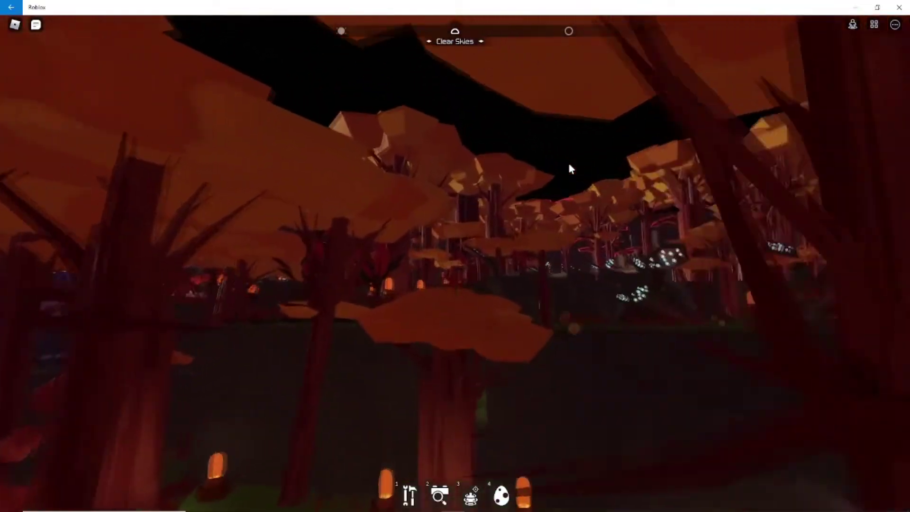
{"action": "key", "text": "w"}
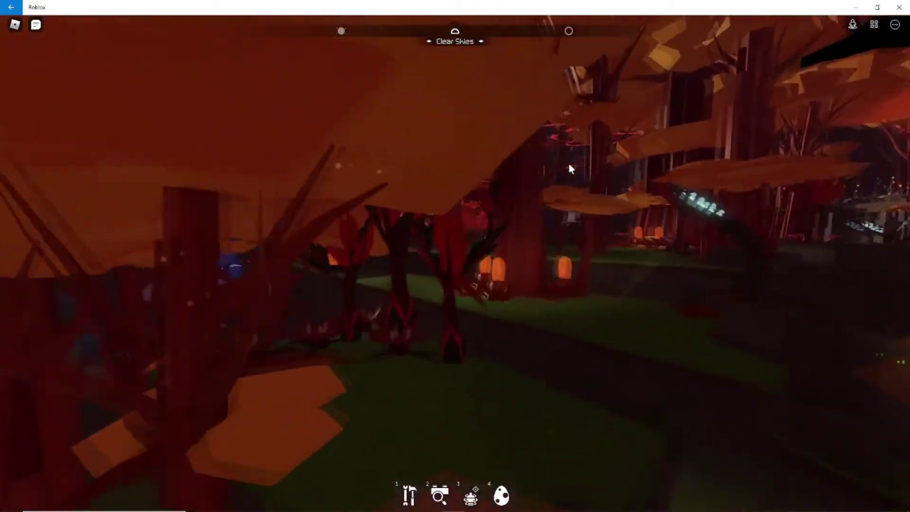
{"action": "key", "text": "w"}
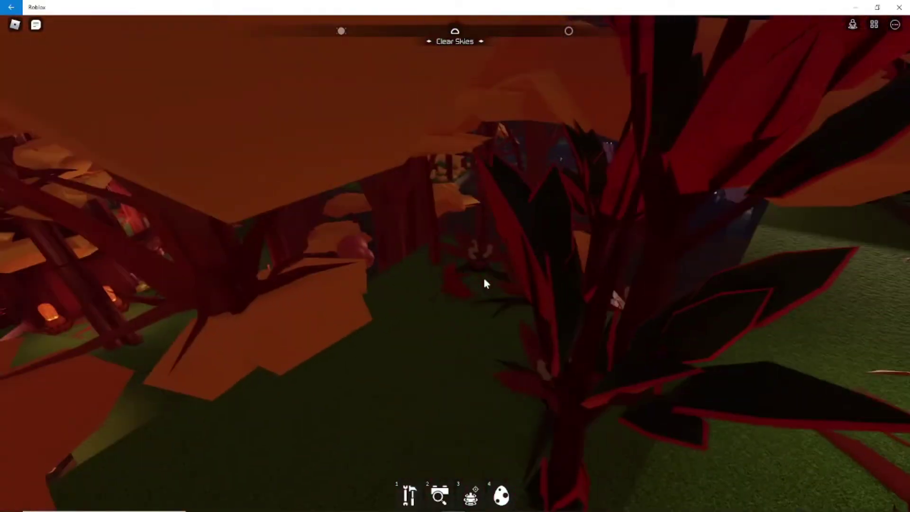
{"action": "key", "text": "w"}
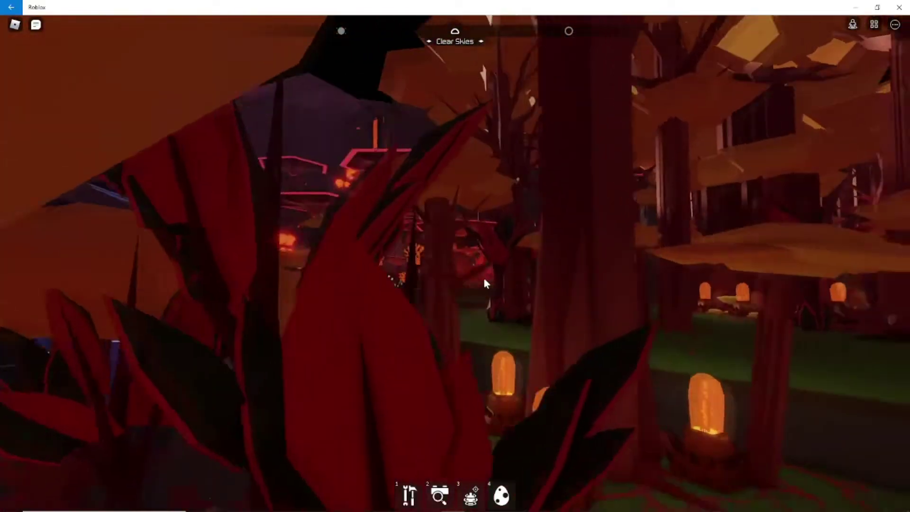
{"action": "key", "text": "w"}
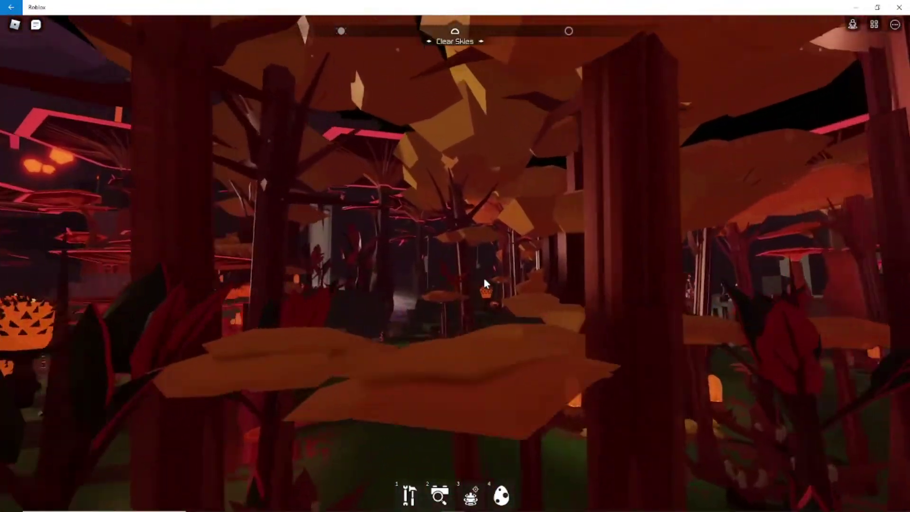
{"action": "key", "text": "w"}
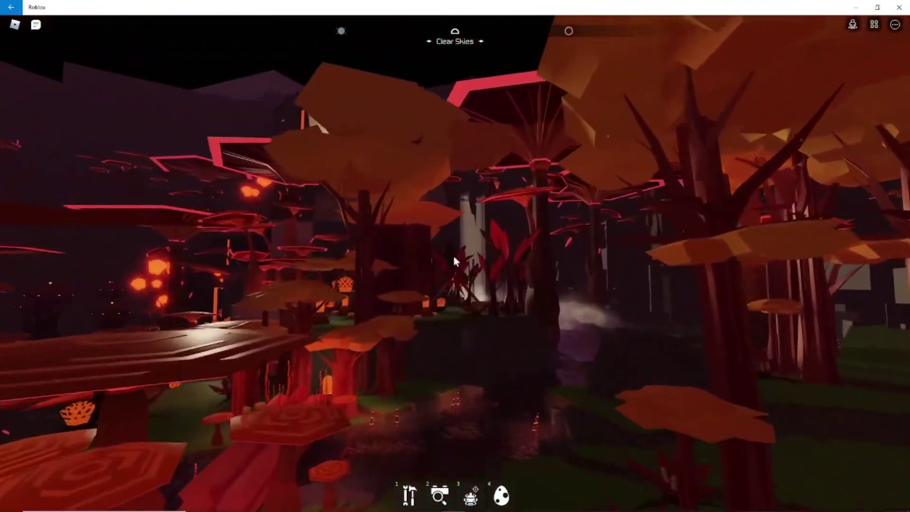
{"action": "key", "text": "w"}
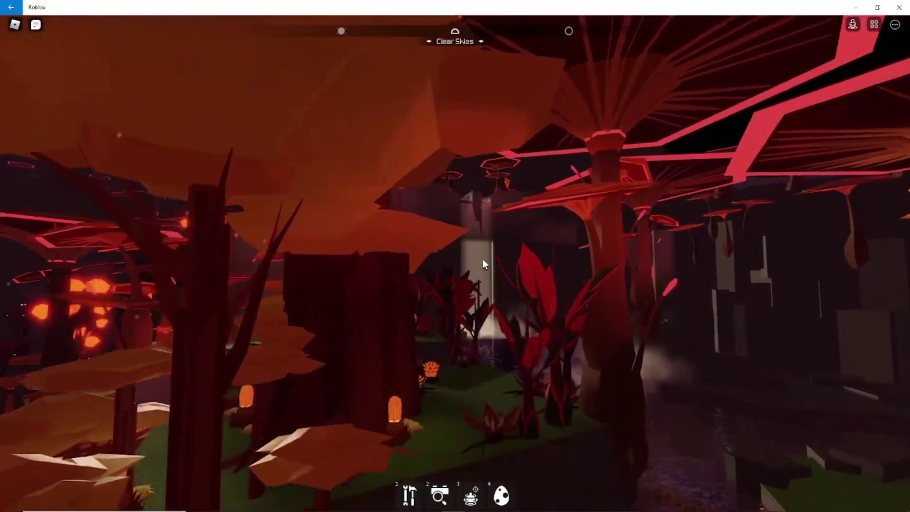
{"action": "key", "text": "w"}
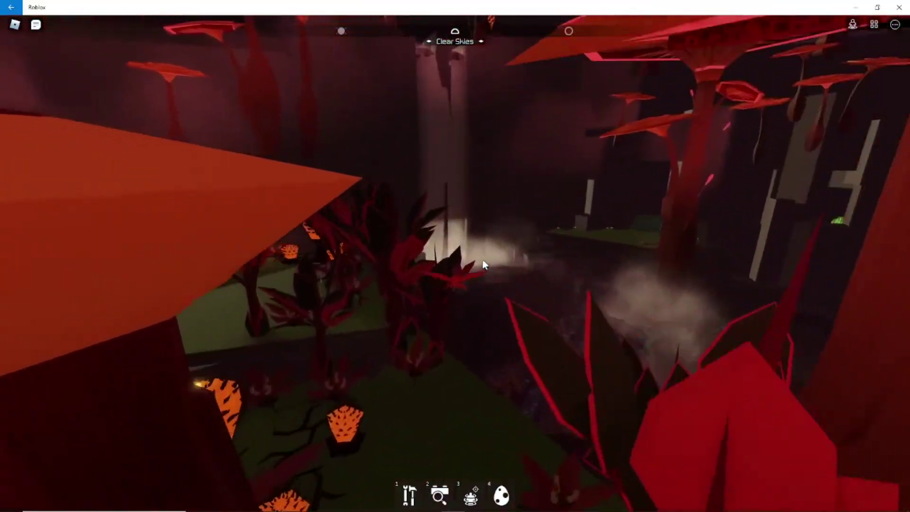
{"action": "key", "text": "w"}
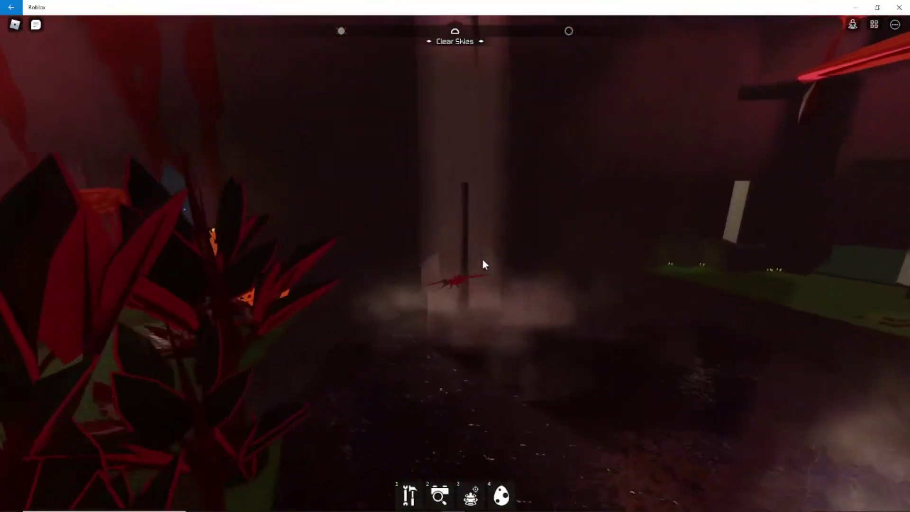
{"action": "key", "text": "w"}
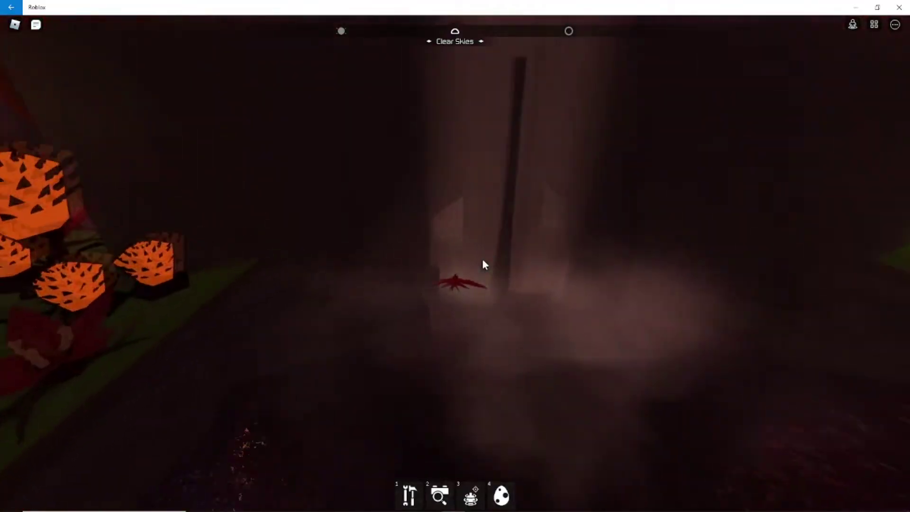
{"action": "key", "text": "w"}
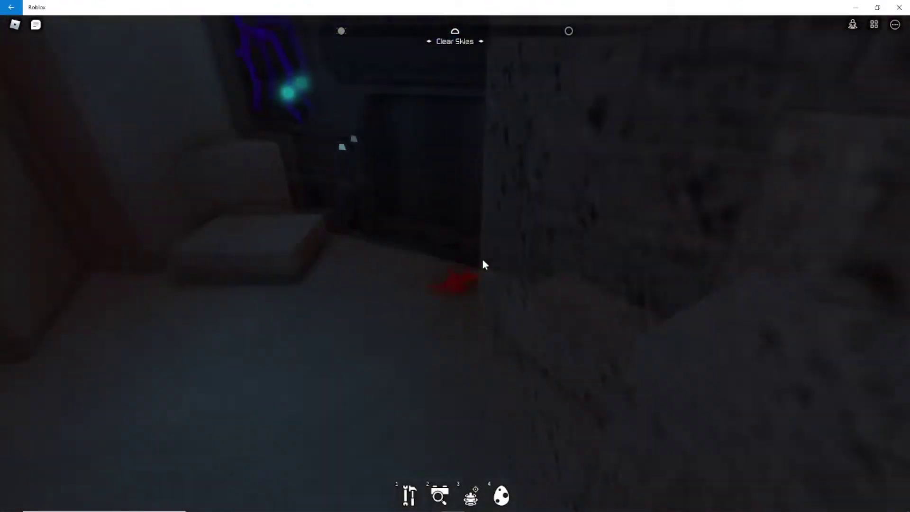
Step: Open the door, fly to the elevator and raise it, orbiting the camera down the shaft
{"action": "key", "text": "e"}
{"action": "key", "text": "w"}
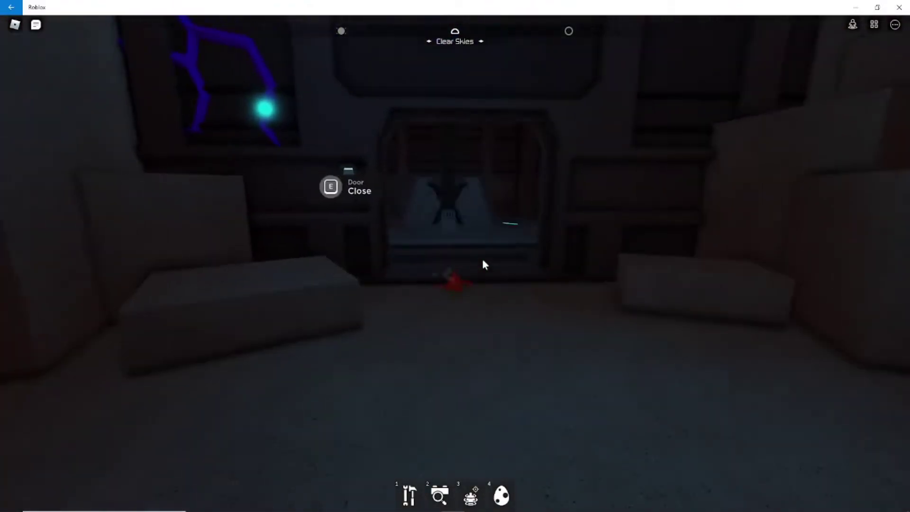
{"action": "key", "text": "w"}
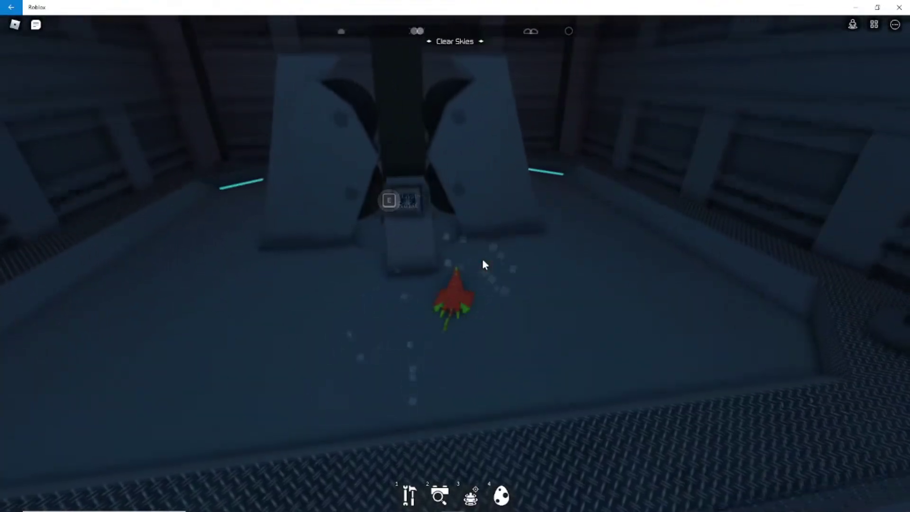
{"action": "key", "text": "e"}
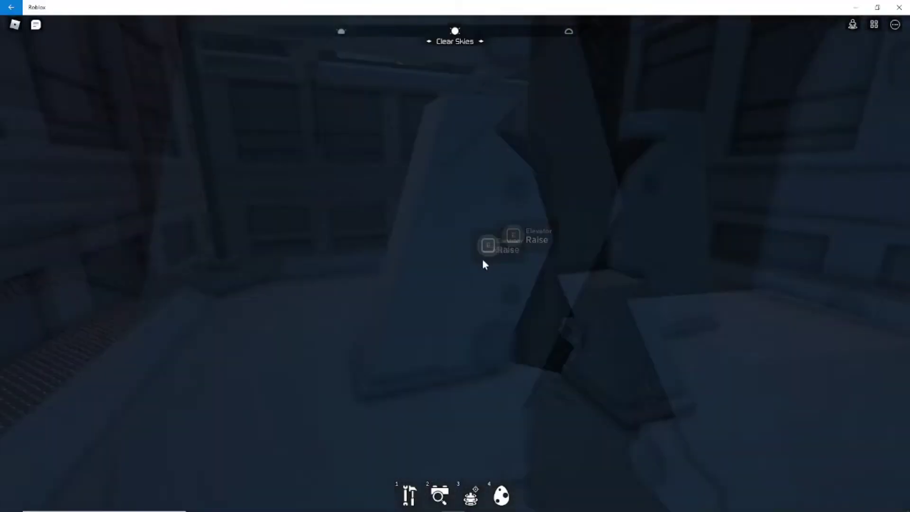
{"action": "left_click_drag", "start_coordinate": [483, 264], "coordinate": [483, 264]}
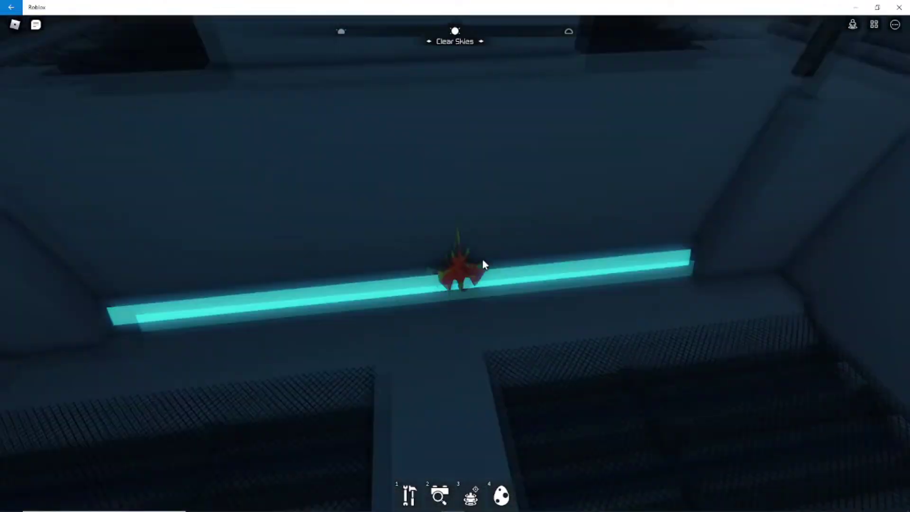
{"action": "left_click_drag", "start_coordinate": [482, 258], "coordinate": [482, 258]}
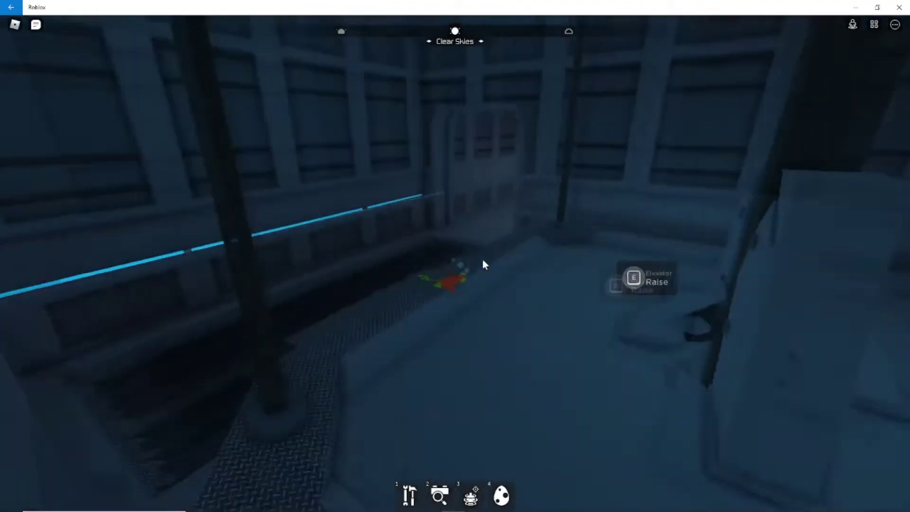
Step: Fly up through the window opening into the grey interior room
{"action": "key", "text": "w"}
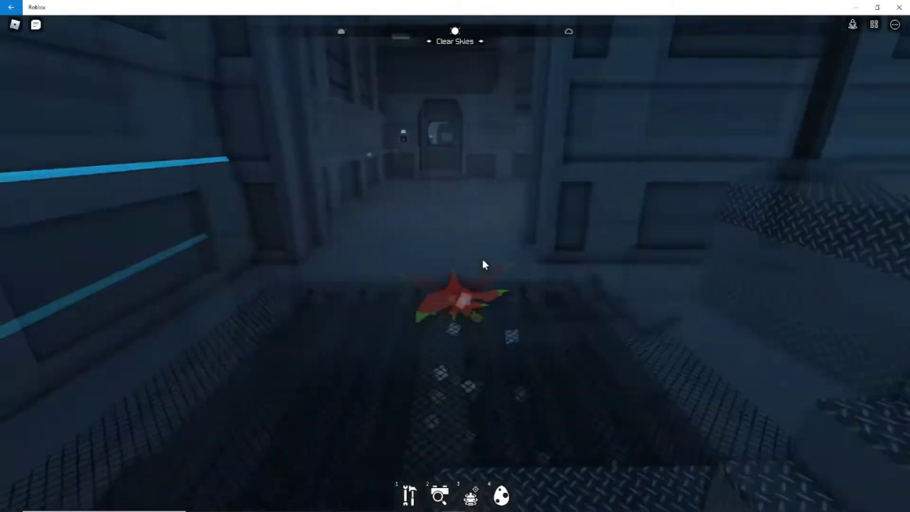
{"action": "key", "text": "w"}
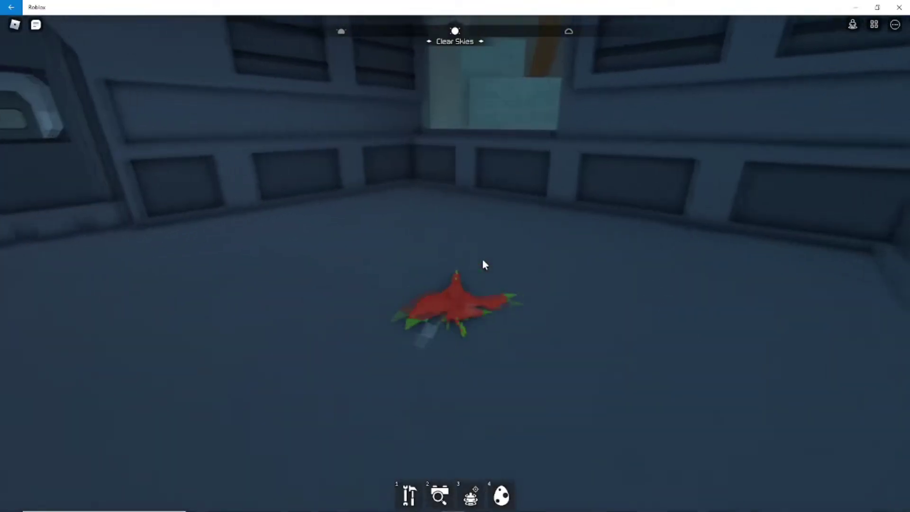
{"action": "key", "text": "w"}
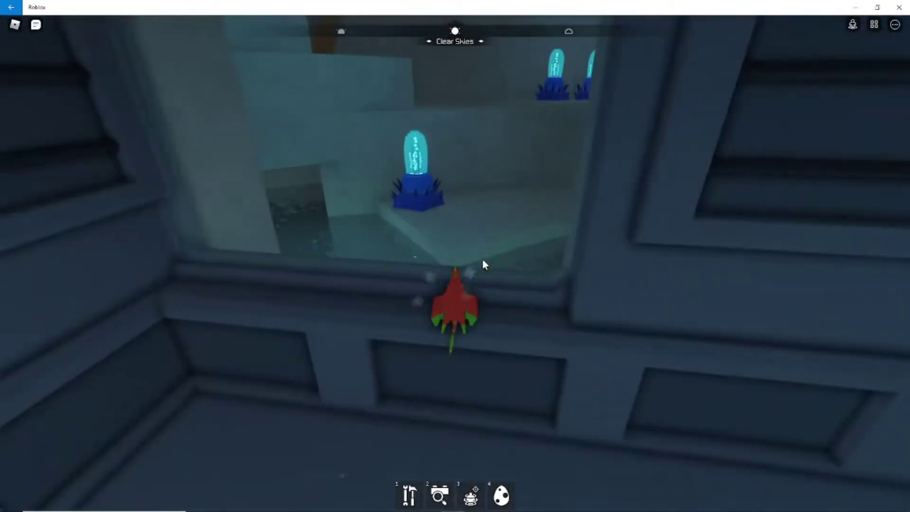
{"action": "key", "text": "w"}
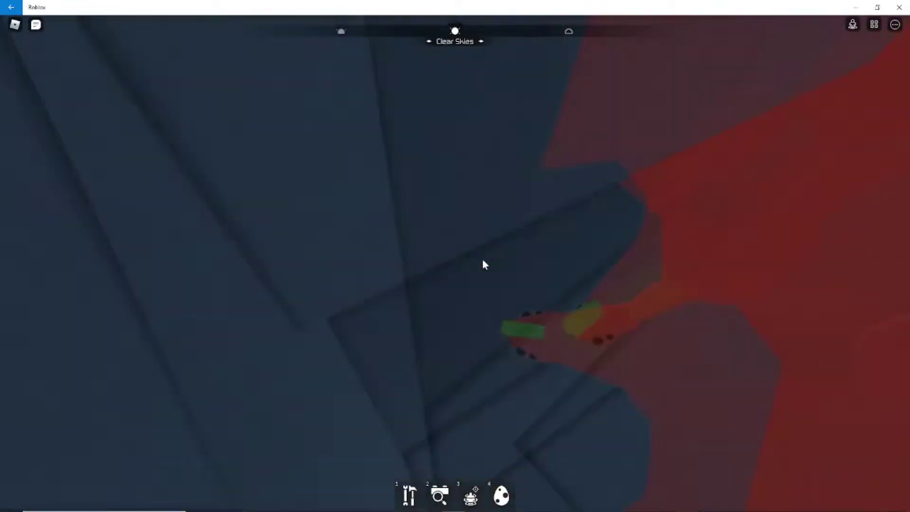
{"action": "scroll", "coordinate": [482, 257], "scroll_direction": "down", "scroll_amount": 5}
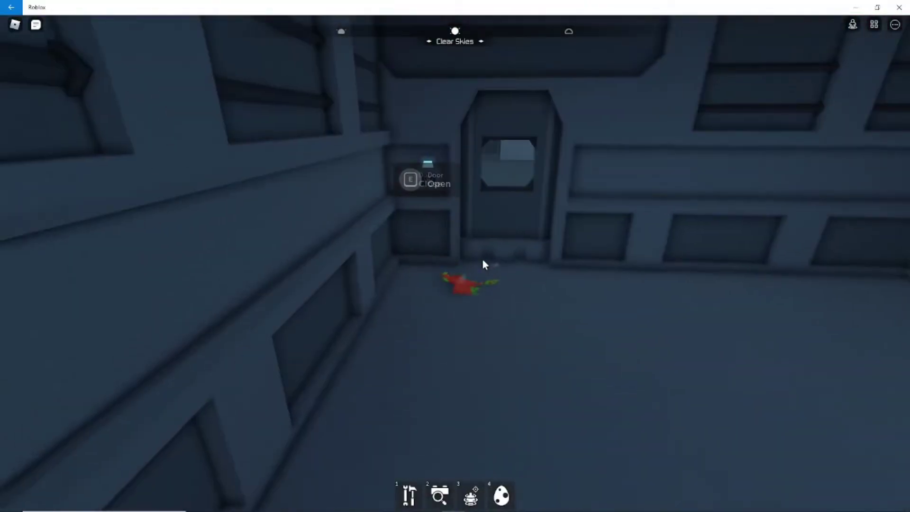
Step: Open the first door and fly through the corridor into the large room
{"action": "key", "text": "e"}
{"action": "key", "text": "w"}
{"action": "key", "text": "w"}
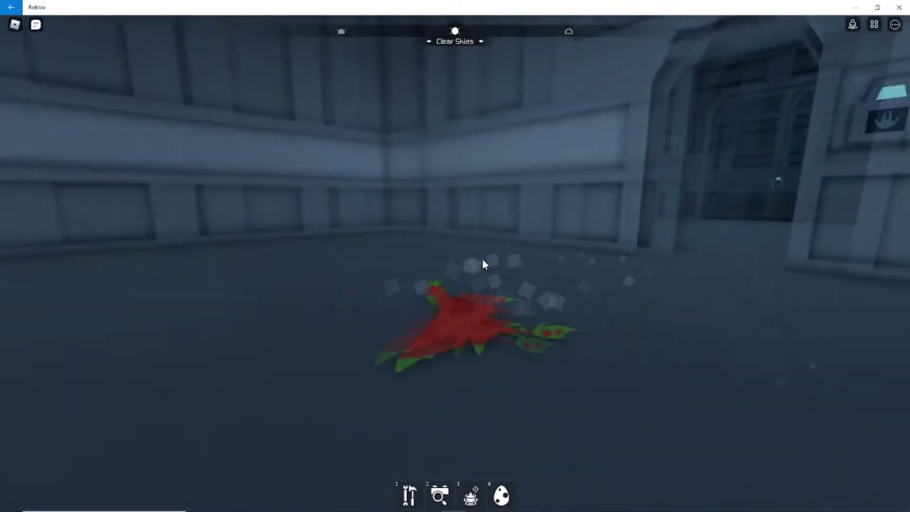
{"action": "scroll", "coordinate": [482, 258], "scroll_direction": "down", "scroll_amount": 4}
{"action": "key", "text": "w"}
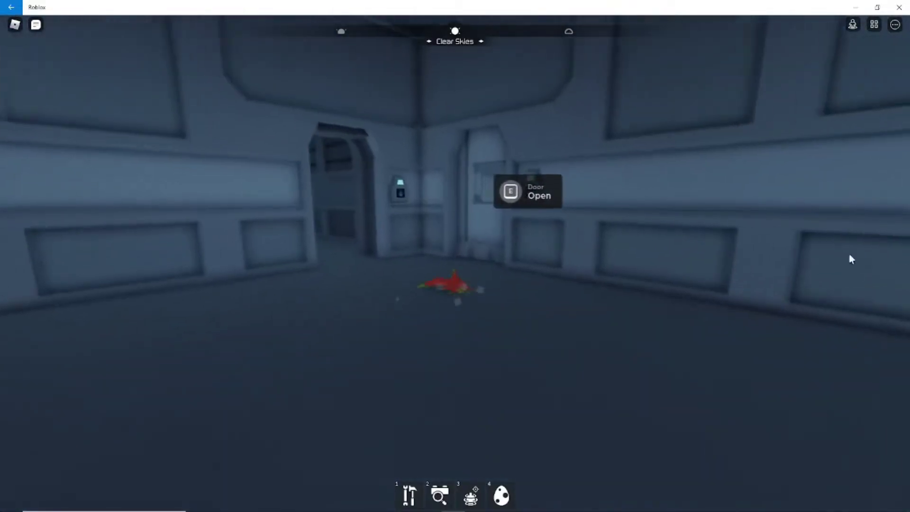
{"action": "left_click_drag", "start_coordinate": [482, 258], "coordinate": [574, 221]}
Step: Open the next door, pass through, then close and reopen it behind the creature
{"action": "key", "text": "e"}
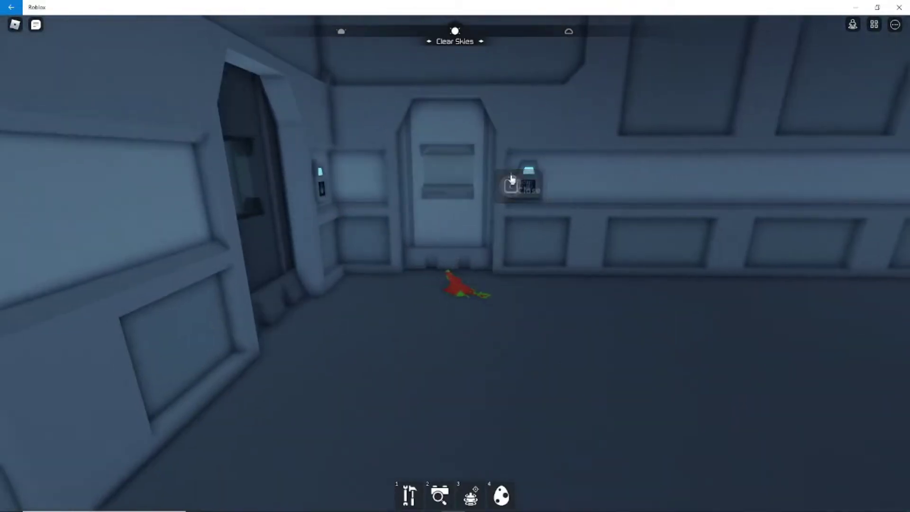
{"action": "key", "text": "w"}
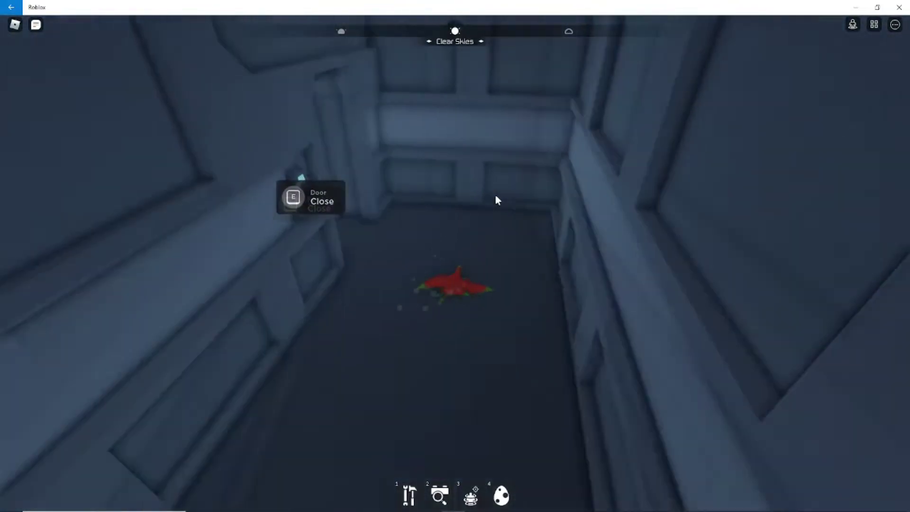
{"action": "key", "text": "w"}
{"action": "left_click_drag", "start_coordinate": [496, 200], "coordinate": [496, 200]}
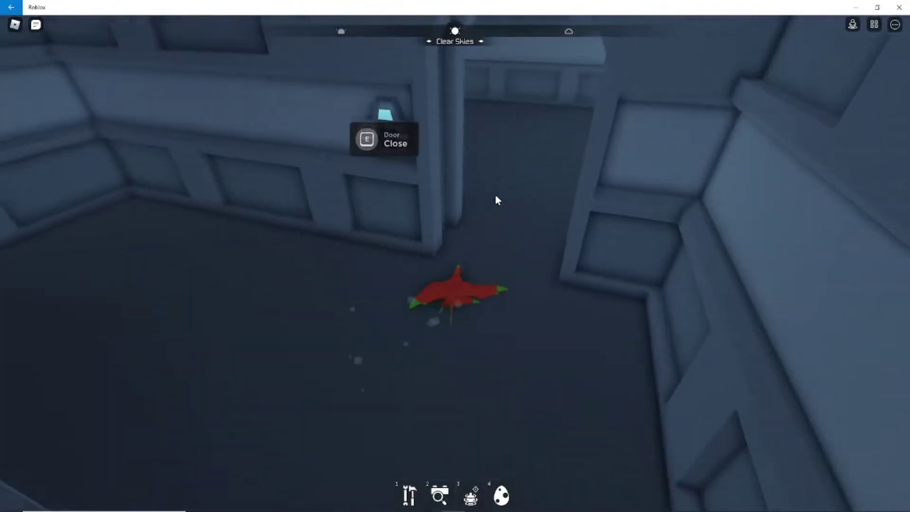
{"action": "key", "text": "e"}
{"action": "key", "text": "w"}
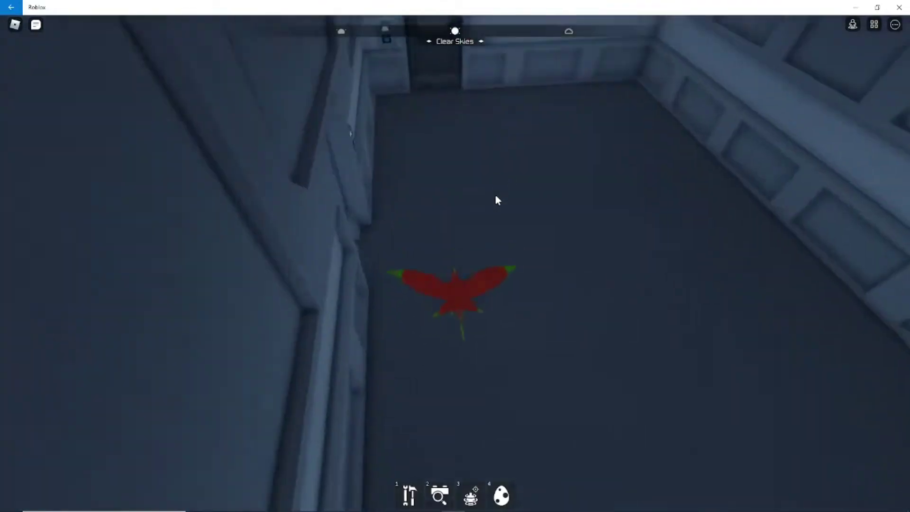
{"action": "key", "text": "w"}
{"action": "key", "text": "e"}
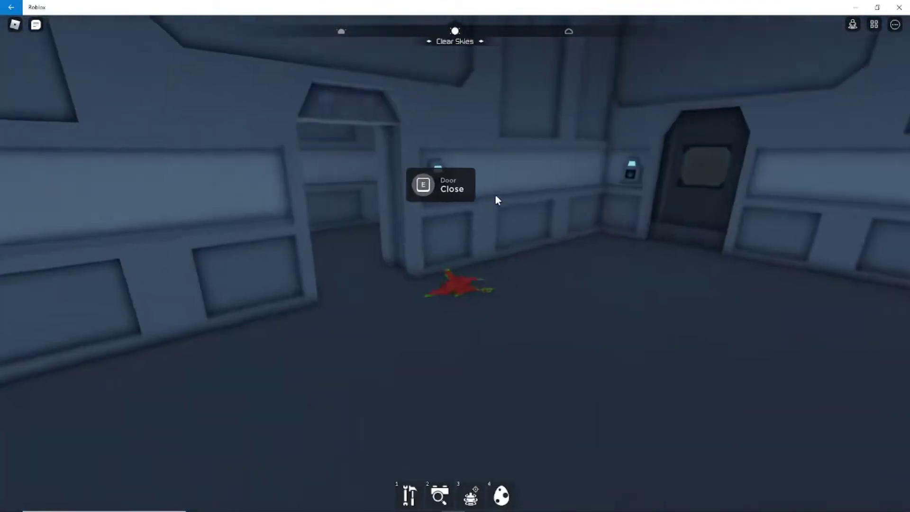
Step: Cross the room and open the last door into the dark area
{"action": "key", "text": "w"}
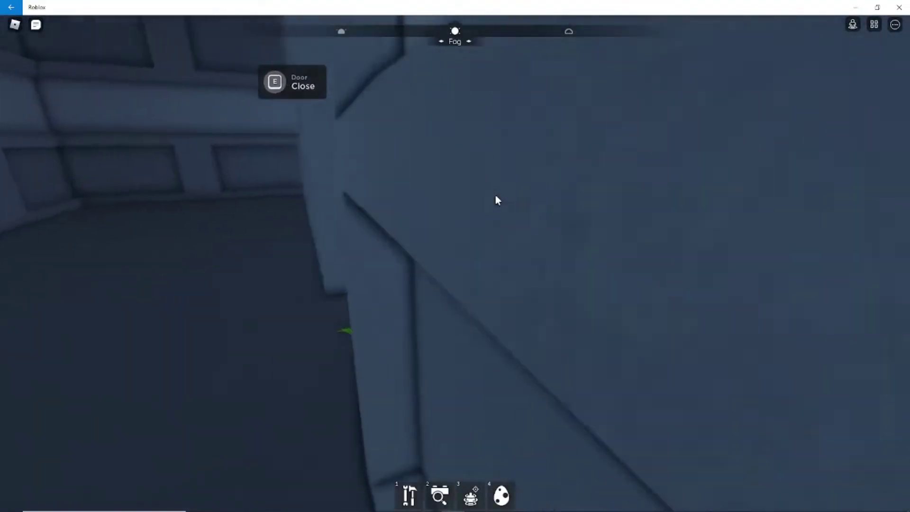
{"action": "key", "text": "e"}
{"action": "key", "text": "s"}
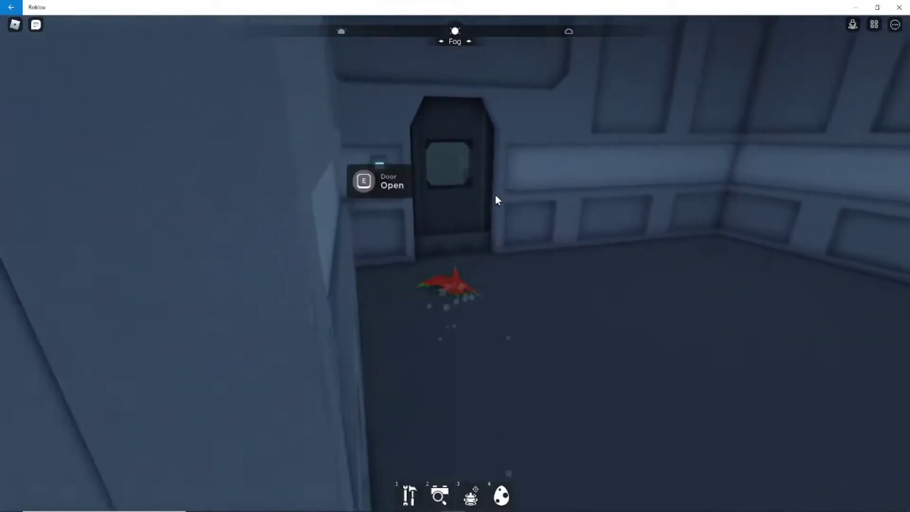
{"action": "key", "text": "e"}
{"action": "key", "text": "w"}
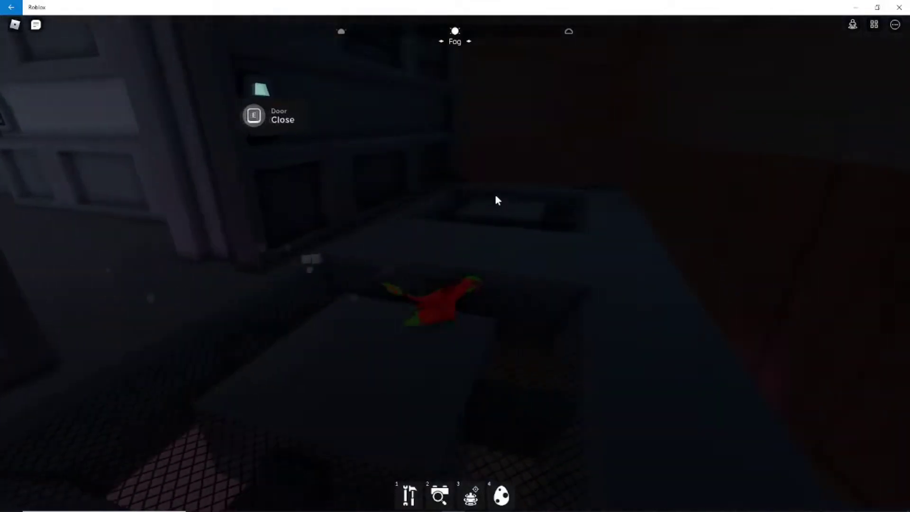
Step: Move deeper through the dark reddish room toward its glowing lights
{"action": "key", "text": "w"}
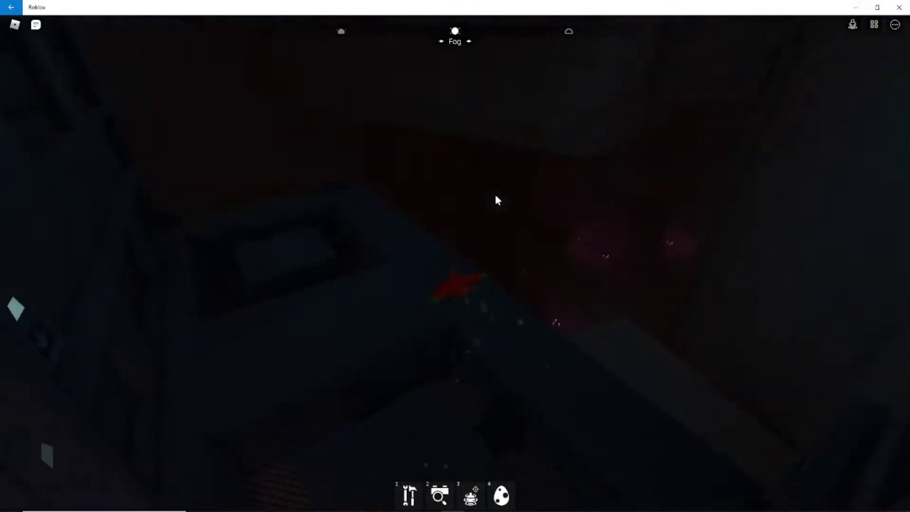
{"action": "key", "text": "w"}
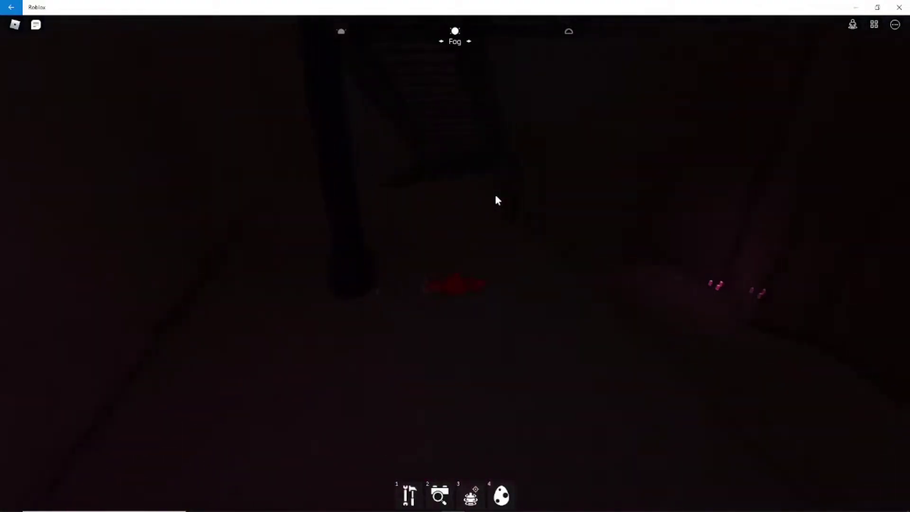
{"action": "key", "text": "w"}
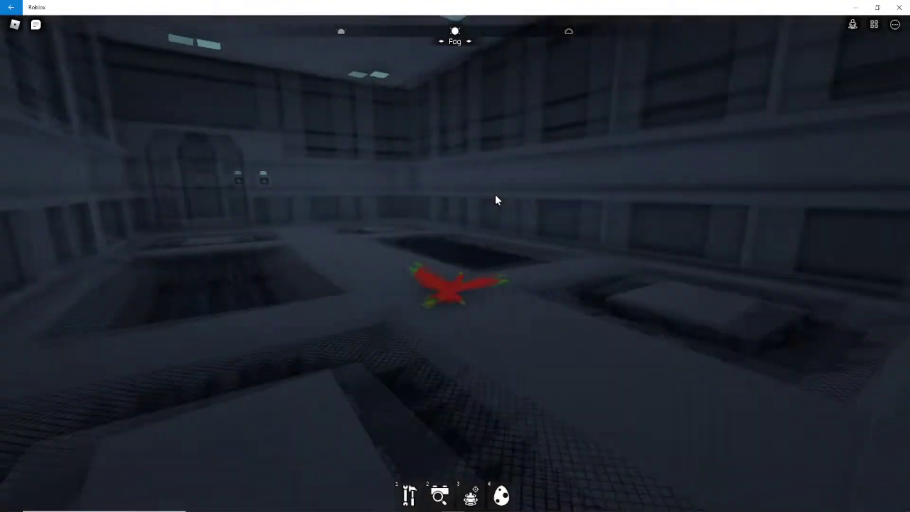
Step: Fly through the big hall and open the door into the test tube room
{"action": "key", "text": "w"}
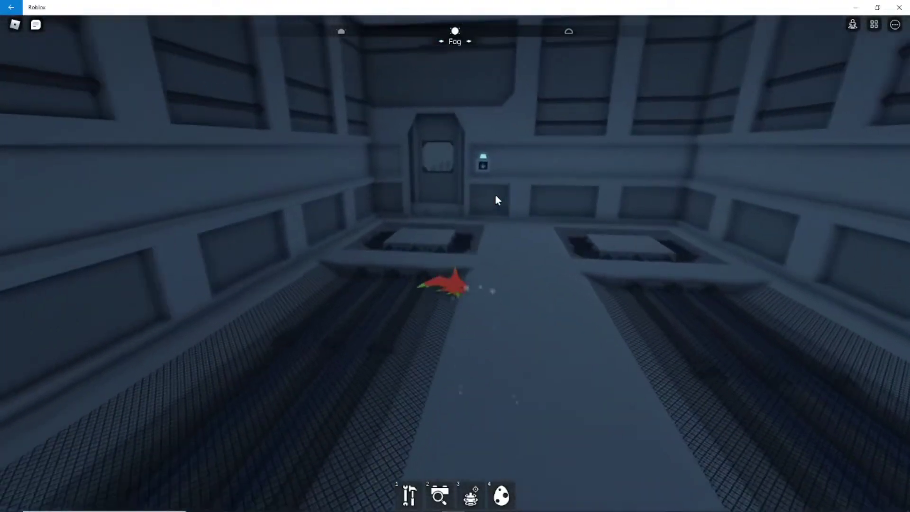
{"action": "key", "text": "w"}
{"action": "key", "text": "e"}
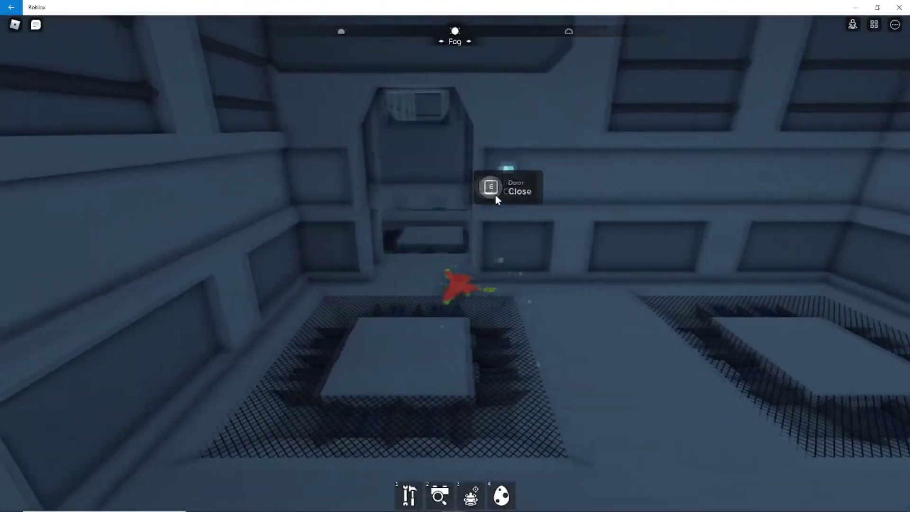
{"action": "key", "text": "w"}
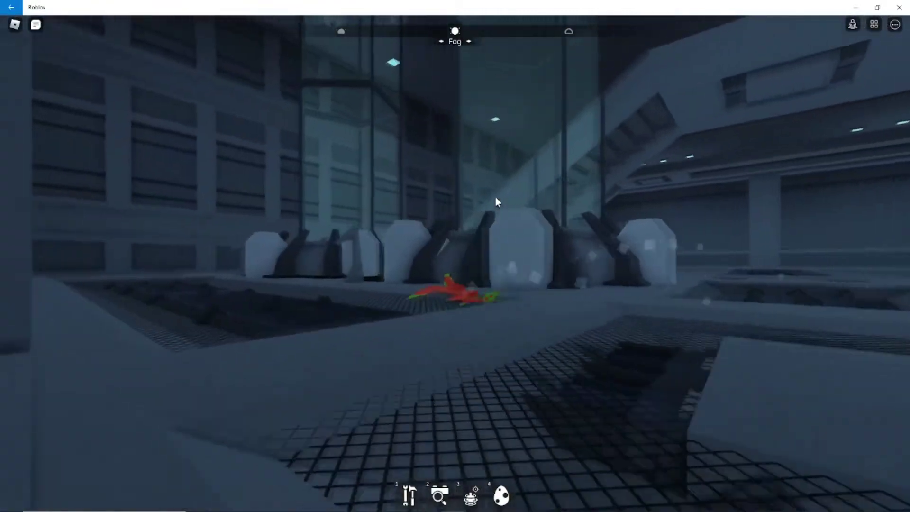
{"action": "key", "text": "w"}
Step: Open a test tube, circle the tube ring, then fly up and across the facility
{"action": "key", "text": "e"}
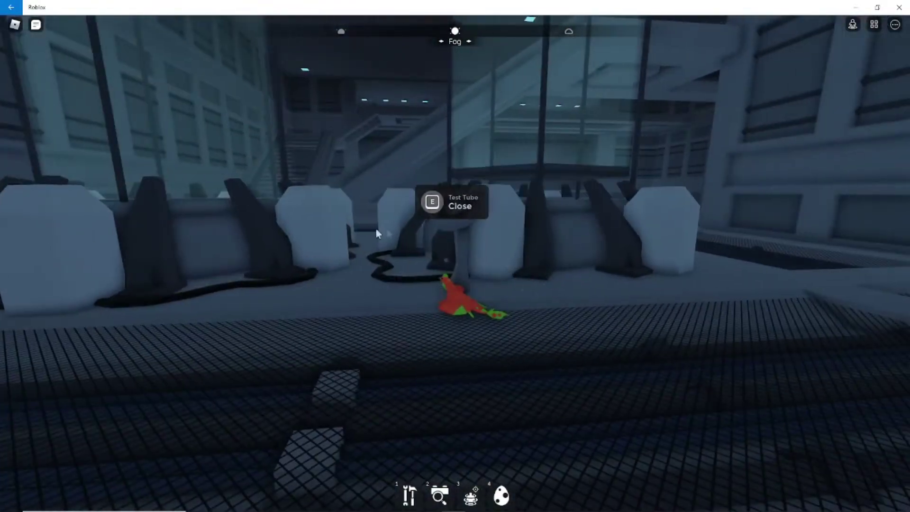
{"action": "key", "text": "space"}
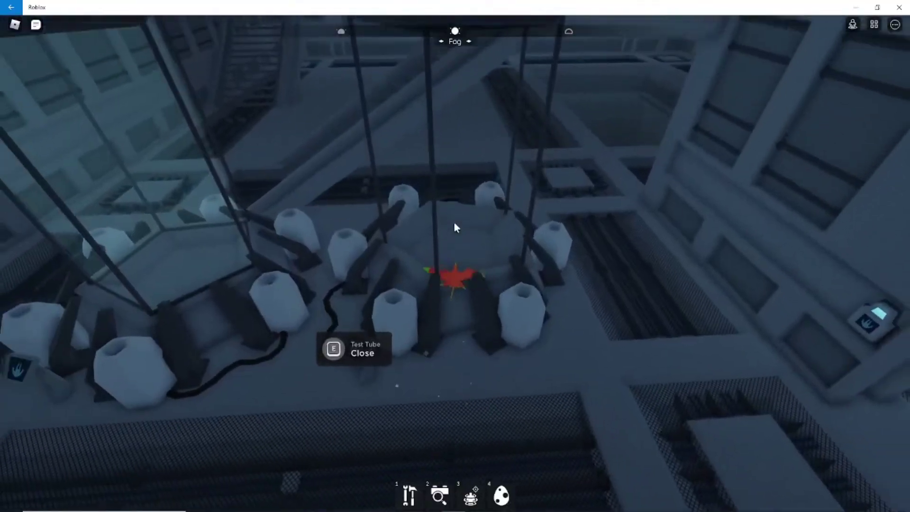
{"action": "scroll", "coordinate": [454, 221], "scroll_direction": "up", "scroll_amount": 3}
{"action": "scroll", "coordinate": [453, 222], "scroll_direction": "down", "scroll_amount": 3}
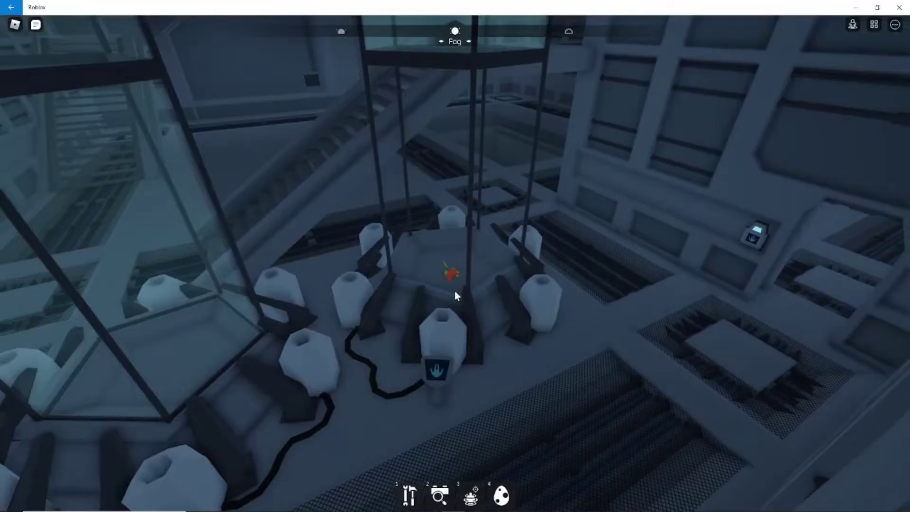
{"action": "scroll", "coordinate": [454, 288], "scroll_direction": "up", "scroll_amount": 4}
{"action": "scroll", "coordinate": [442, 281], "scroll_direction": "down", "scroll_amount": 4}
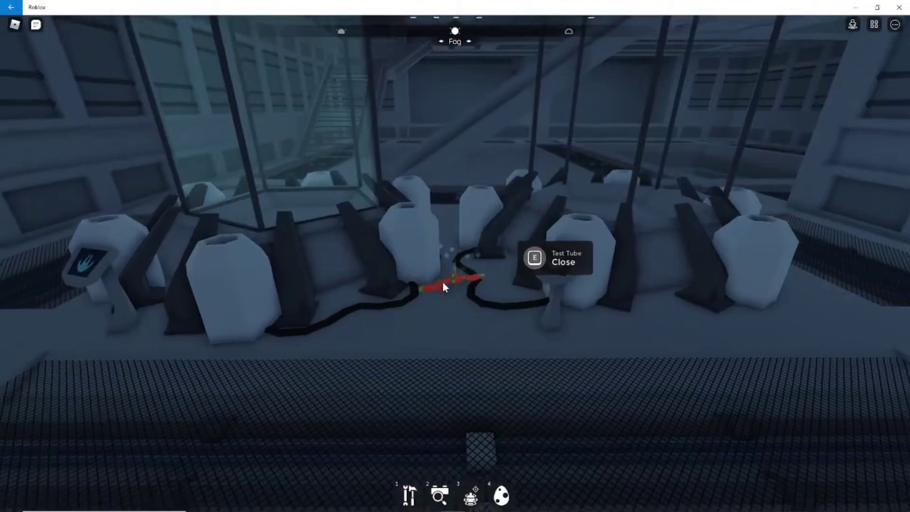
{"action": "key", "text": "s"}
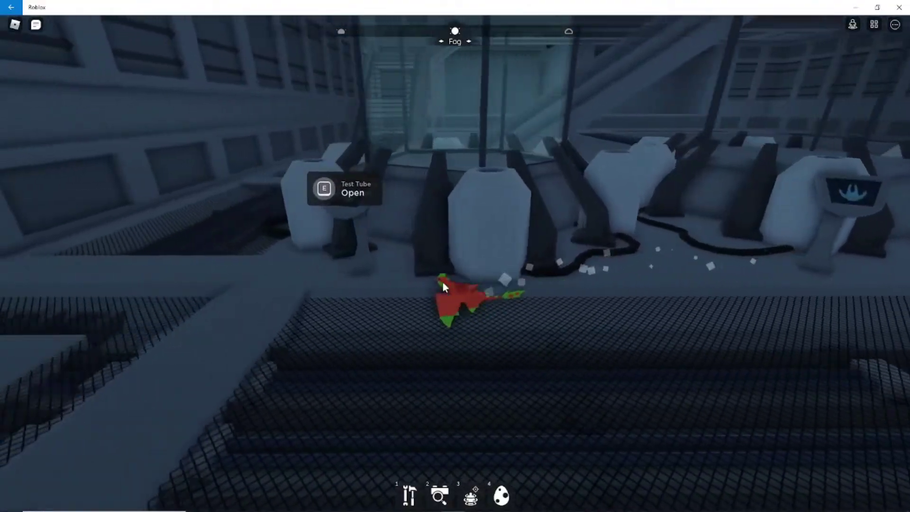
{"action": "key", "text": "w"}
{"action": "scroll", "coordinate": [443, 281], "scroll_direction": "down", "scroll_amount": 3}
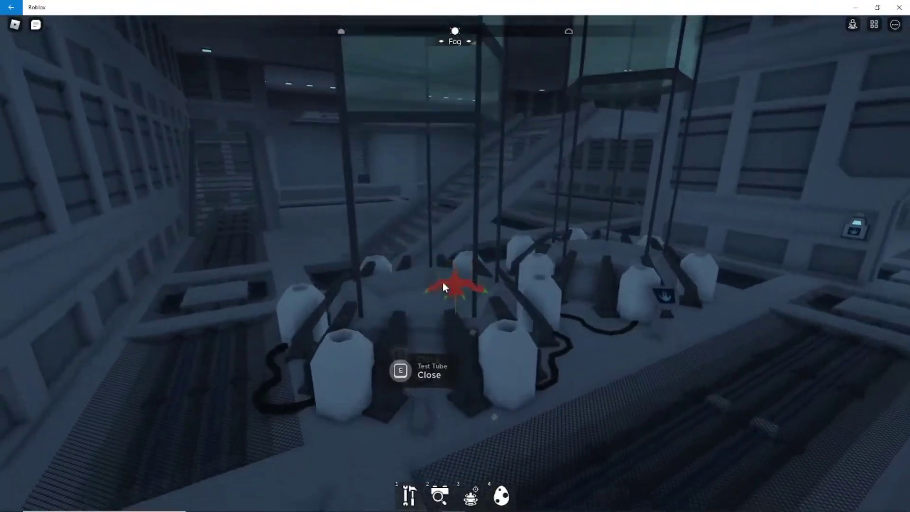
{"action": "key", "text": "space"}
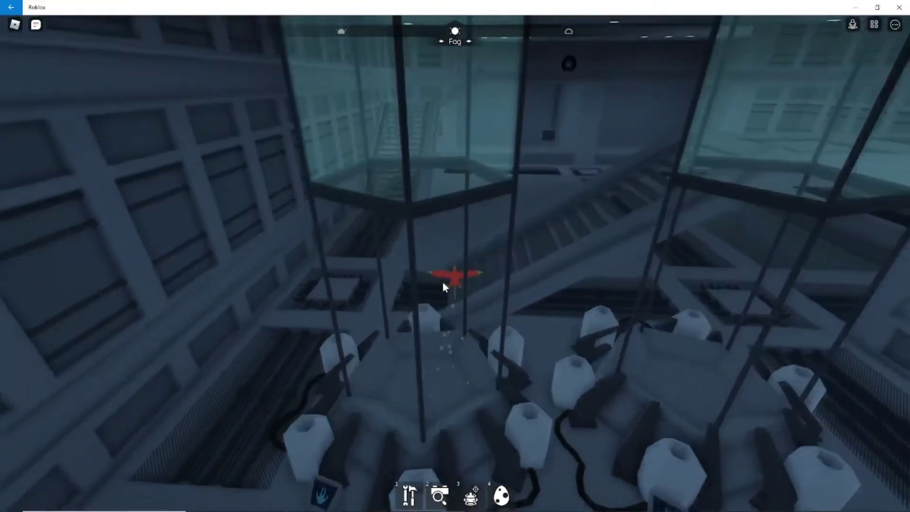
{"action": "key", "text": "w"}
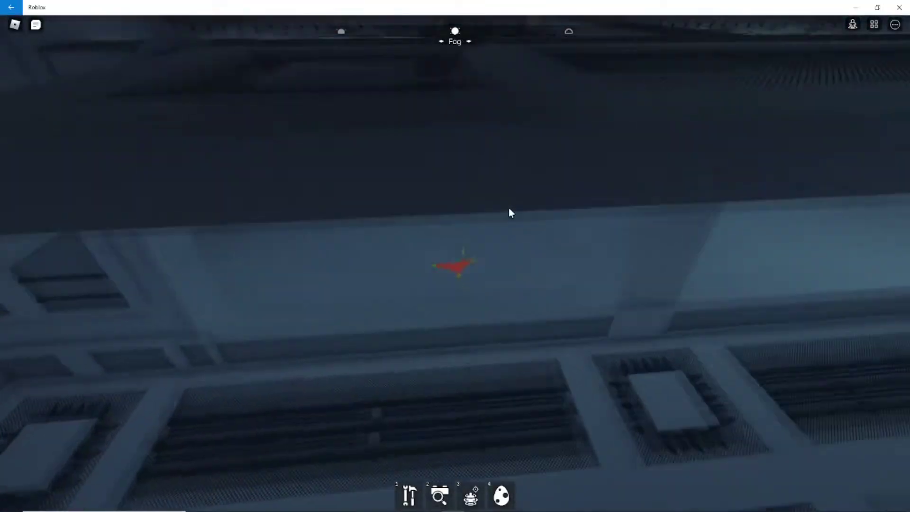
Step: Fly through the facility hall, dive into the flooded room, and surface toward the ceiling
{"action": "key", "text": "w"}
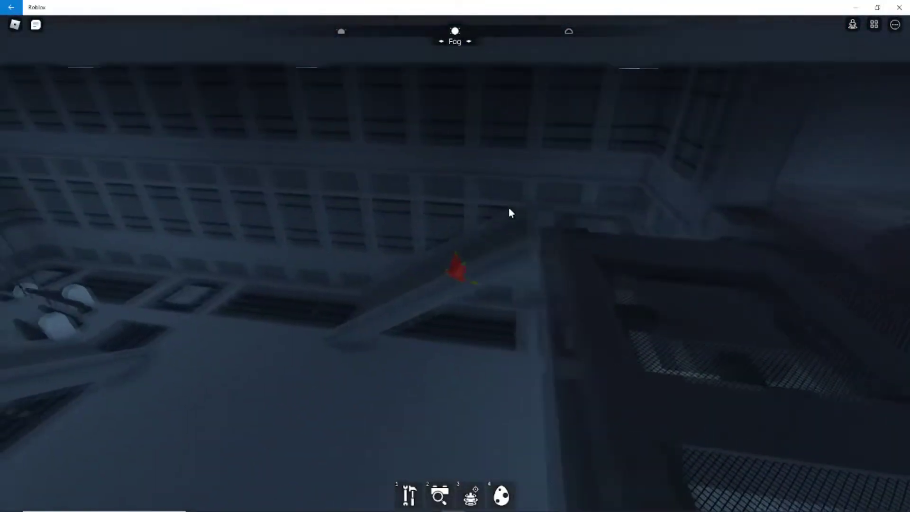
{"action": "key", "text": "w"}
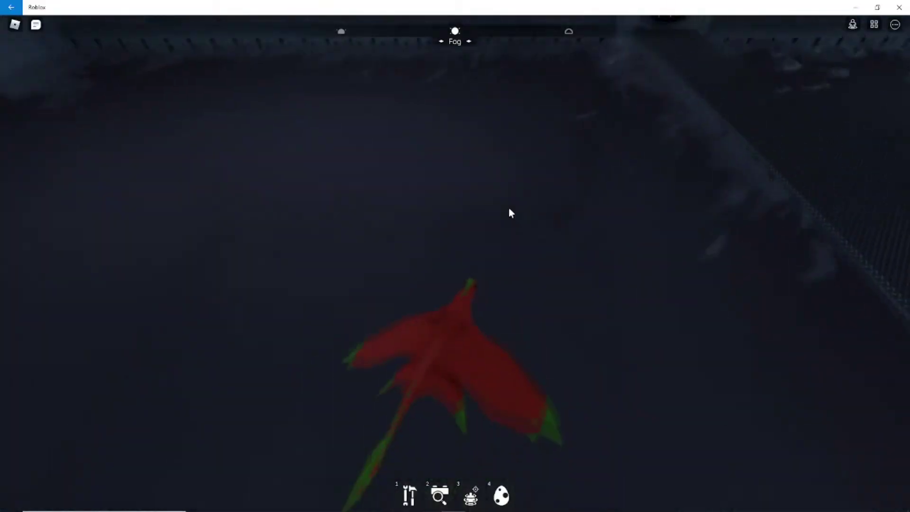
{"action": "key", "text": "w"}
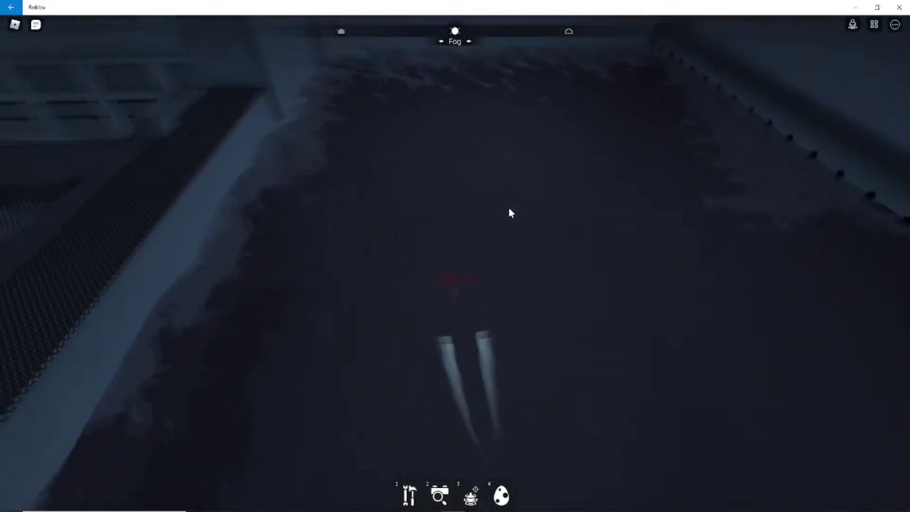
{"action": "key", "text": "w"}
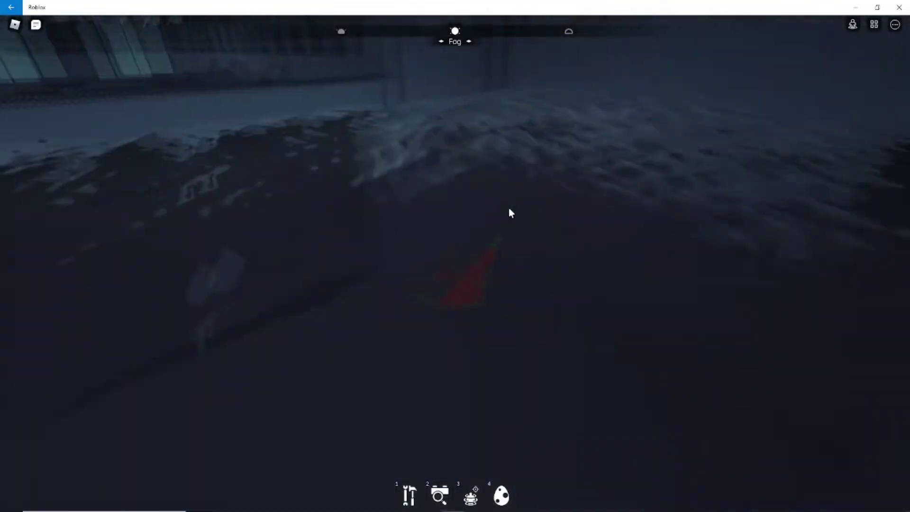
{"action": "key", "text": "w"}
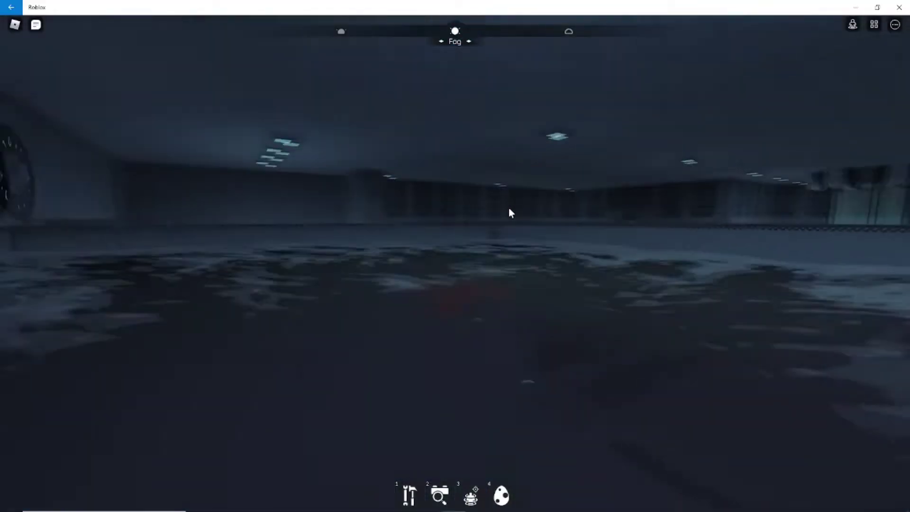
{"action": "key", "text": "w"}
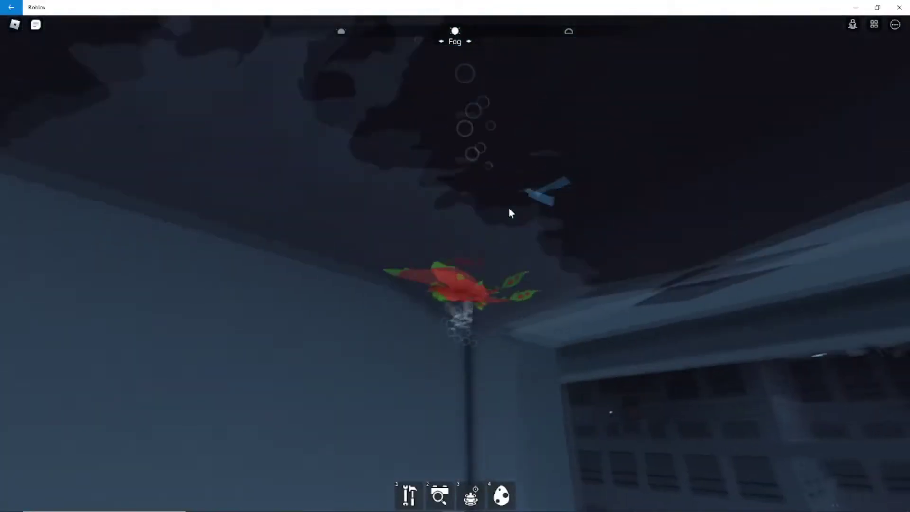
Step: Cross the hall, swim underwater to the round dial wall, and fly up beside it
{"action": "key", "text": "w"}
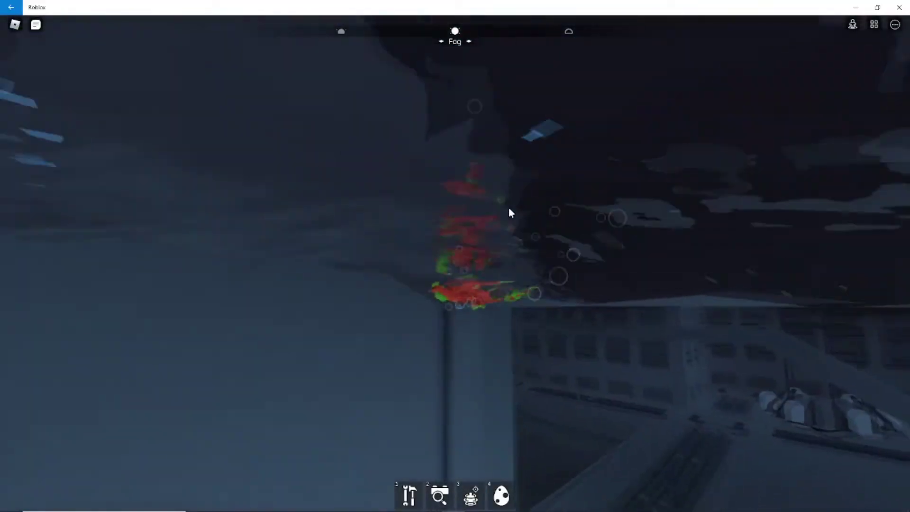
{"action": "key", "text": "w"}
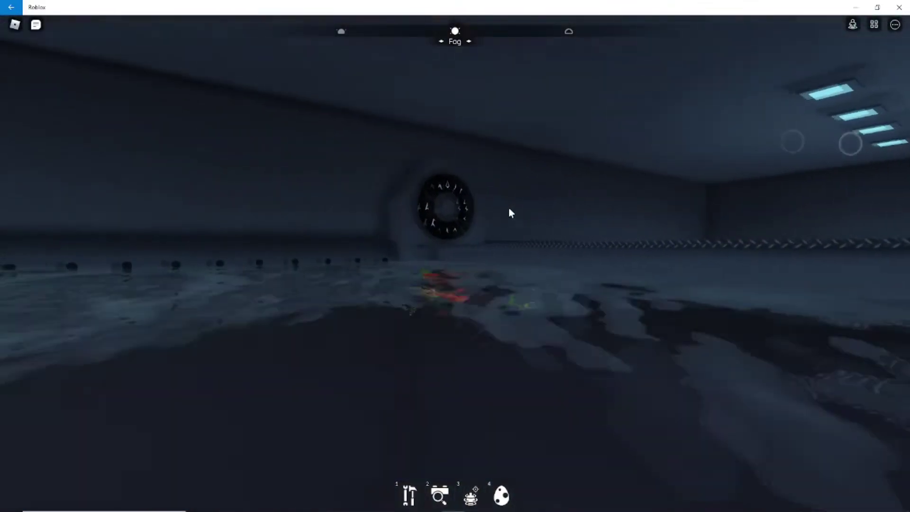
{"action": "key", "text": "w"}
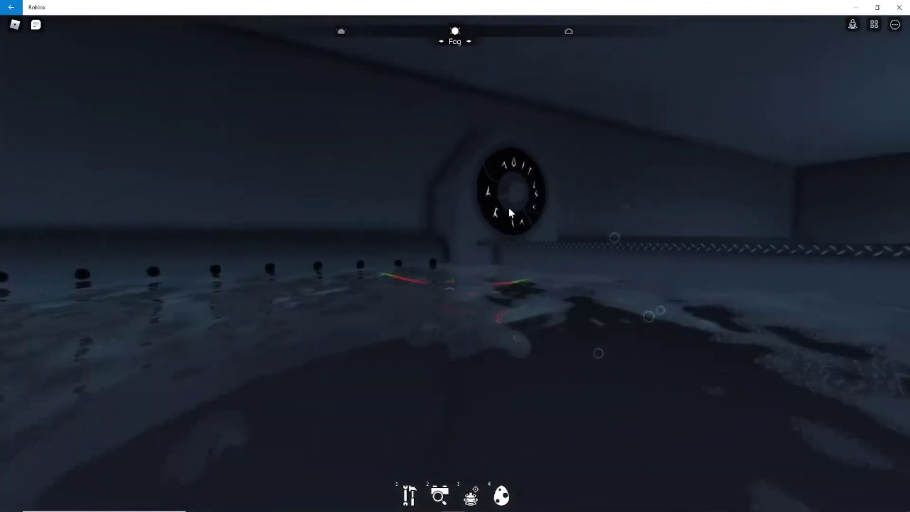
{"action": "key", "text": "w"}
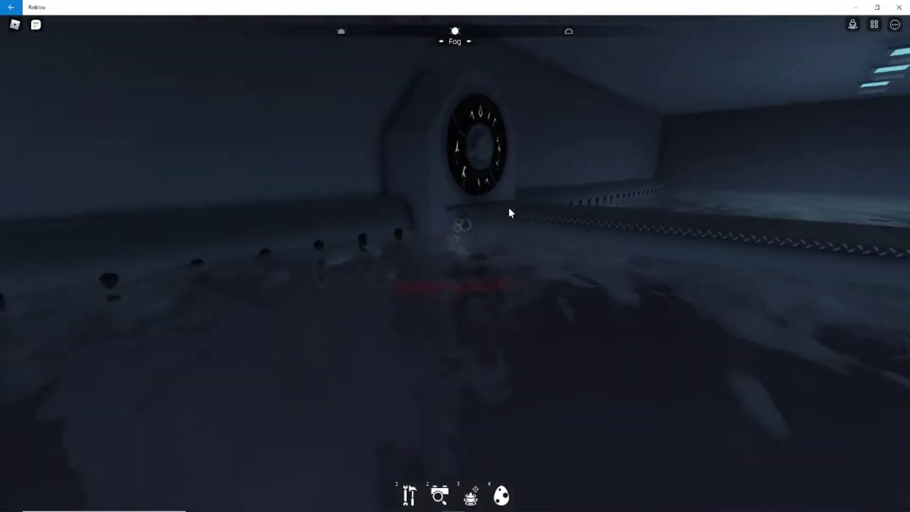
{"action": "key", "text": "w"}
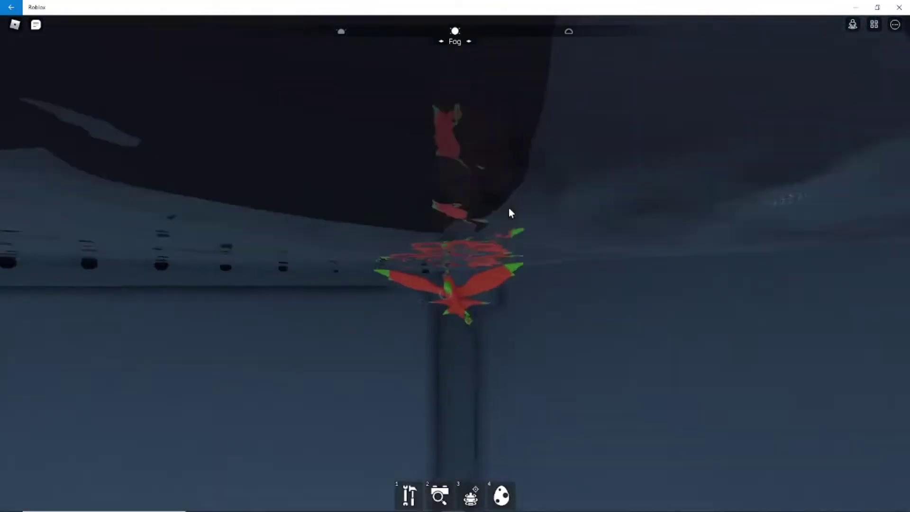
{"action": "key", "text": "w"}
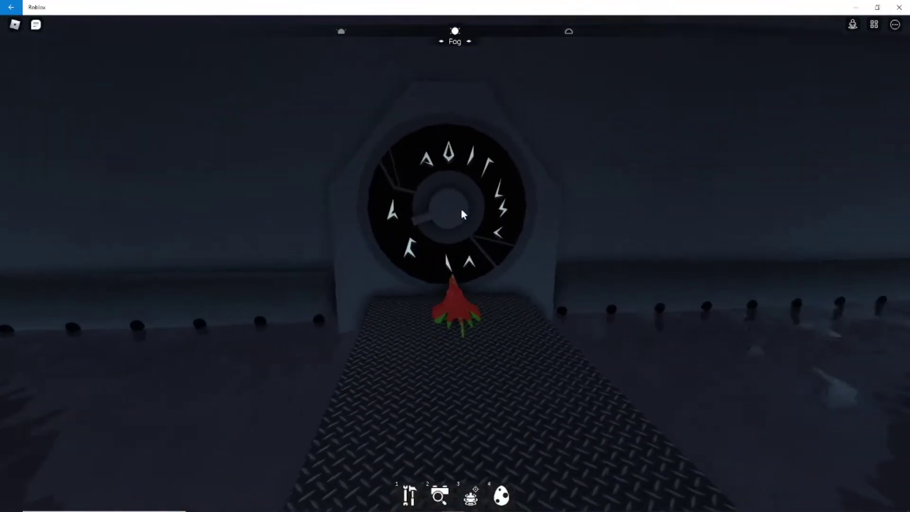
Step: Fly up to the round wall dial, then turn and glide along the metal walkway
{"action": "key", "text": "w"}
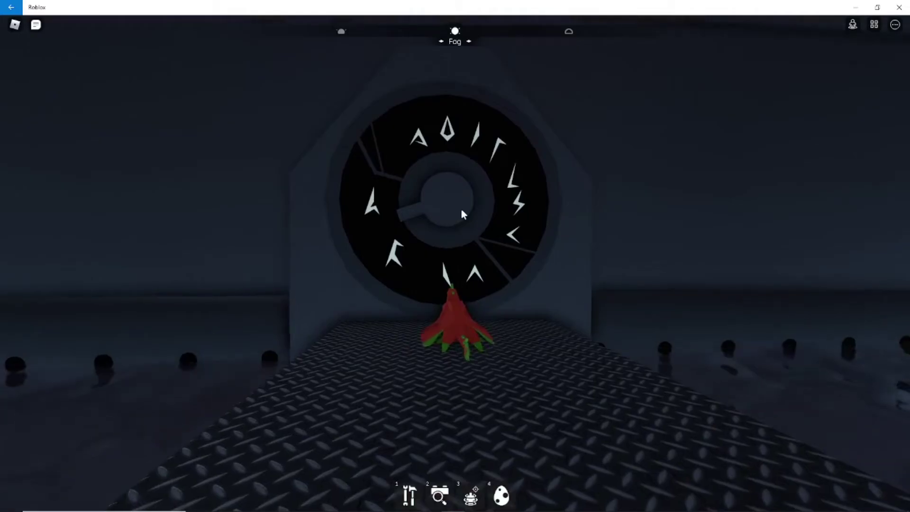
{"action": "key", "text": "s"}
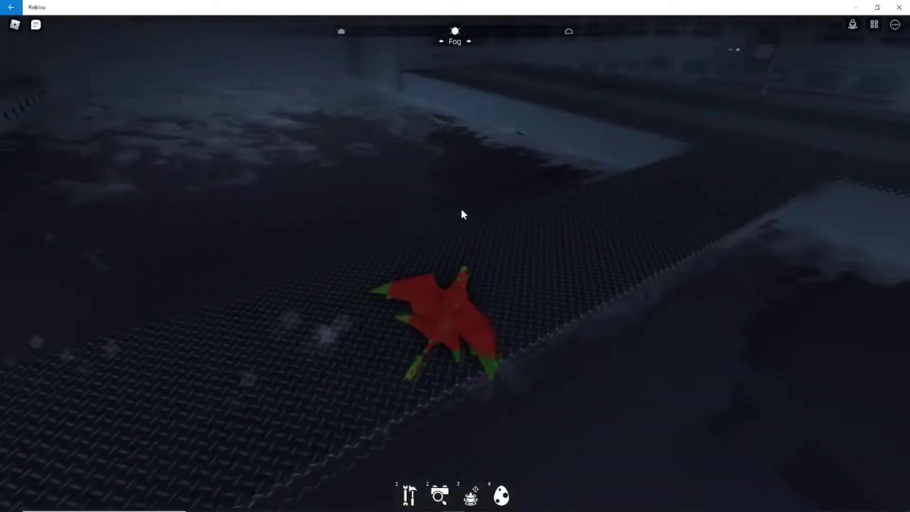
{"action": "key", "text": "w"}
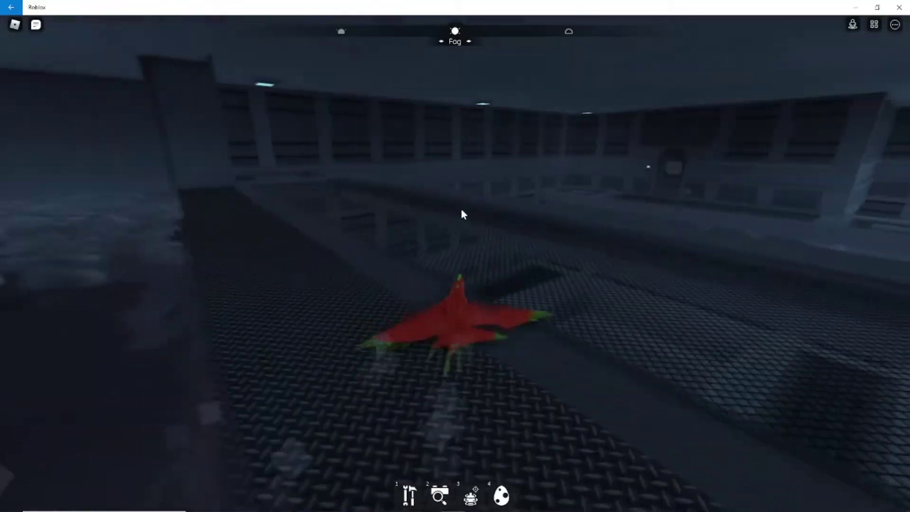
Step: Fly up and across the hangar toward the door, then land on the floor
{"action": "key", "text": "w"}
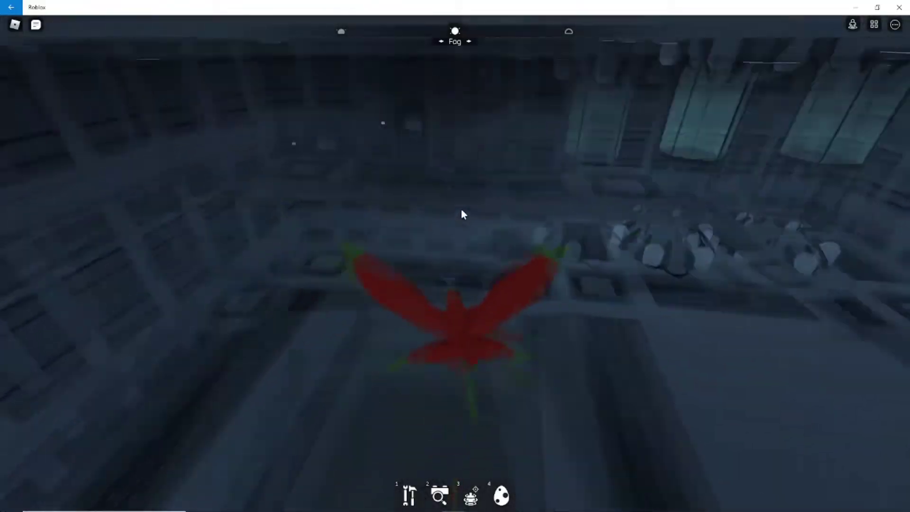
{"action": "key", "text": "w"}
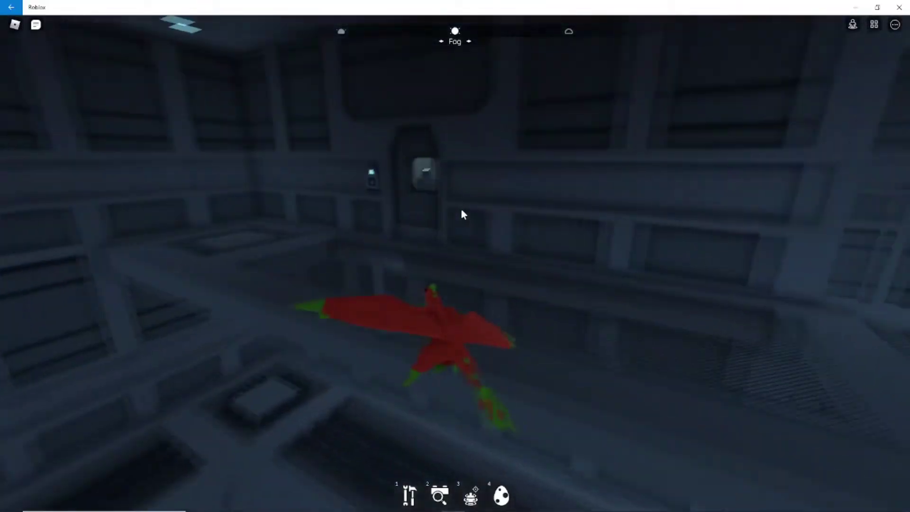
{"action": "key", "text": "w"}
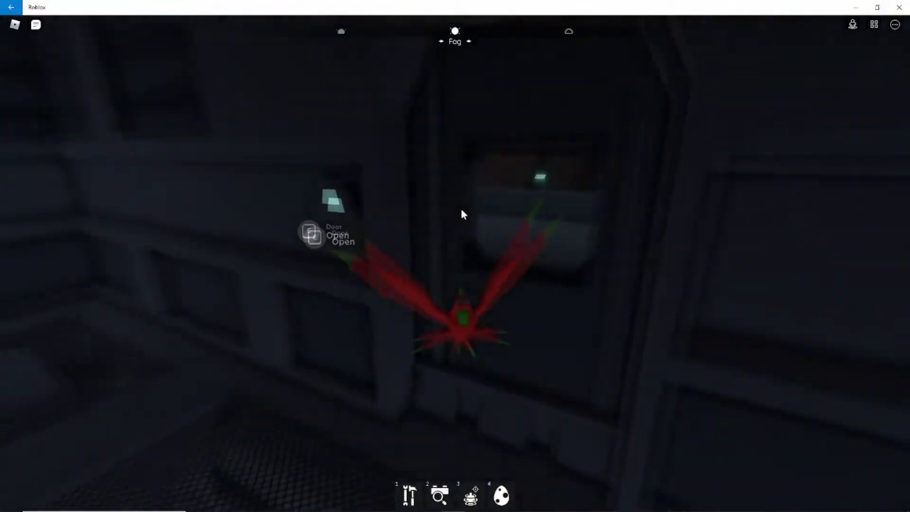
{"action": "key", "text": "w"}
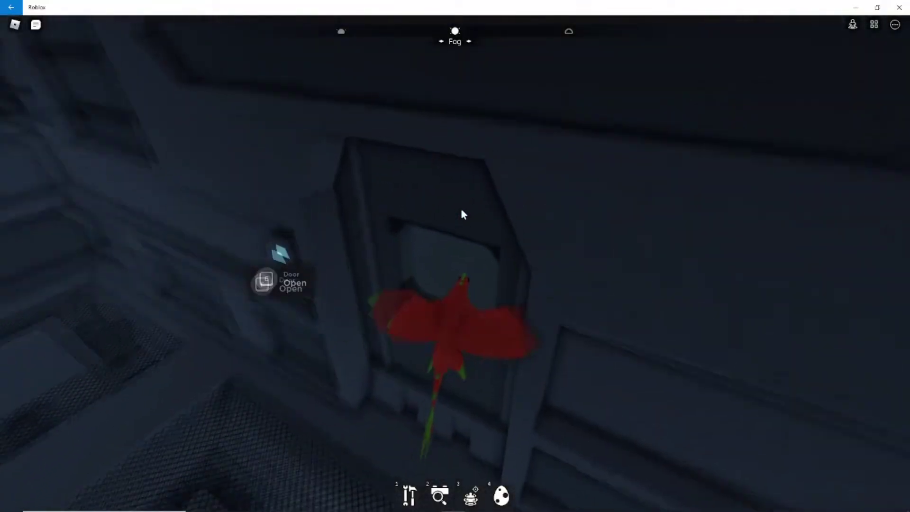
{"action": "key", "text": "w"}
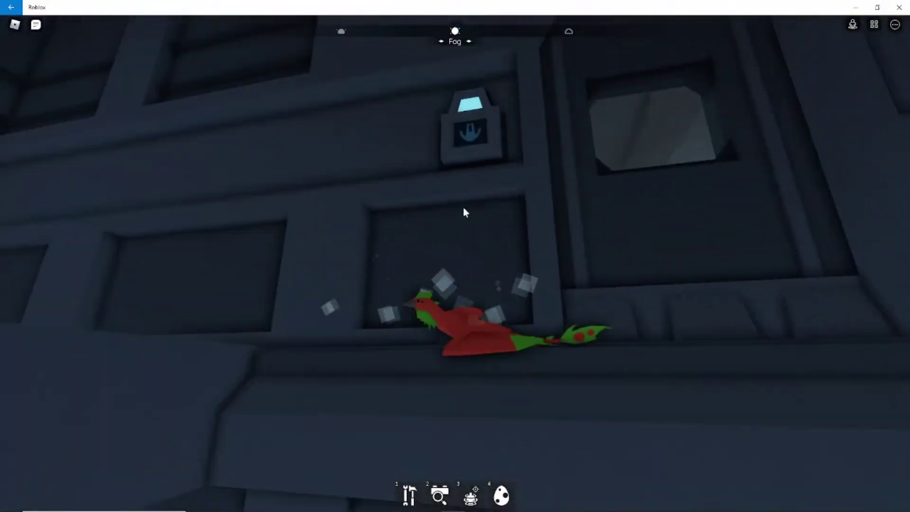
Step: Face the hangar door, open it with E, and go into the dark room
{"action": "key", "text": "w"}
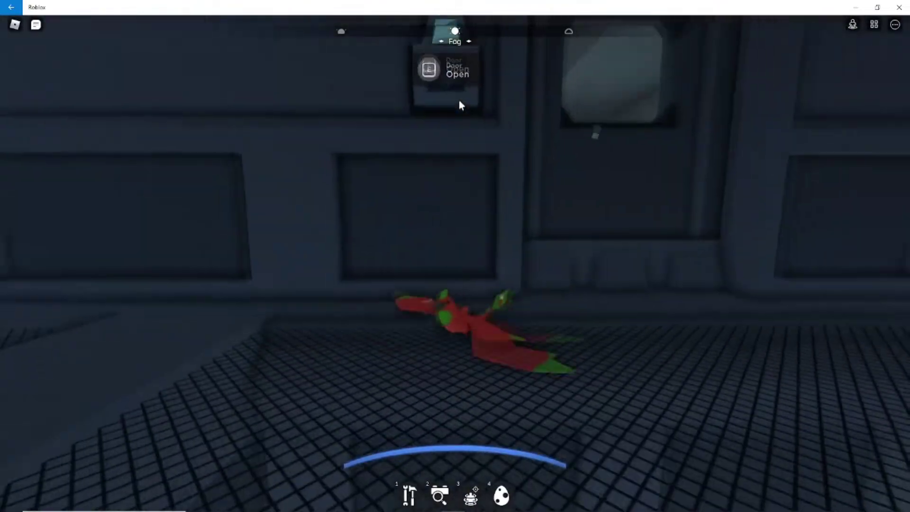
{"action": "key", "text": "w"}
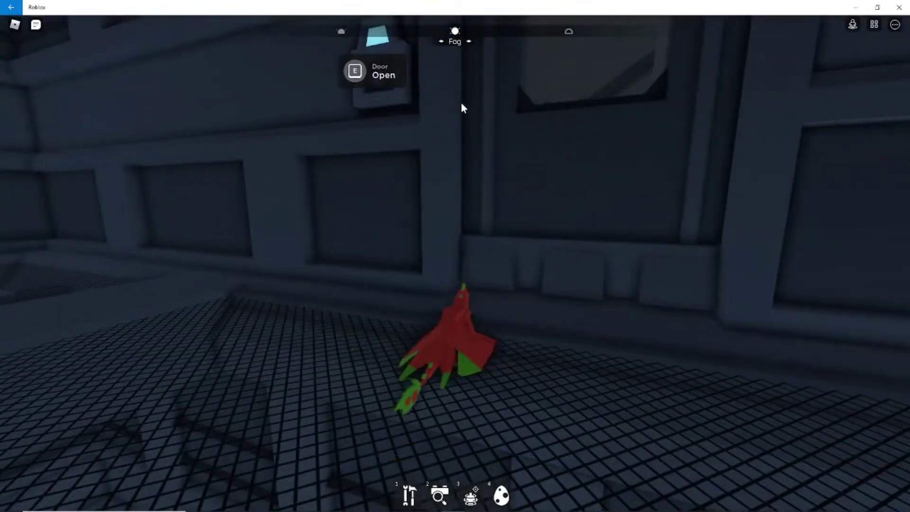
{"action": "key", "text": "e"}
{"action": "key", "text": "w"}
Step: Fly up the staircase and through the dark room past the pink glowing lights
{"action": "key", "text": "w"}
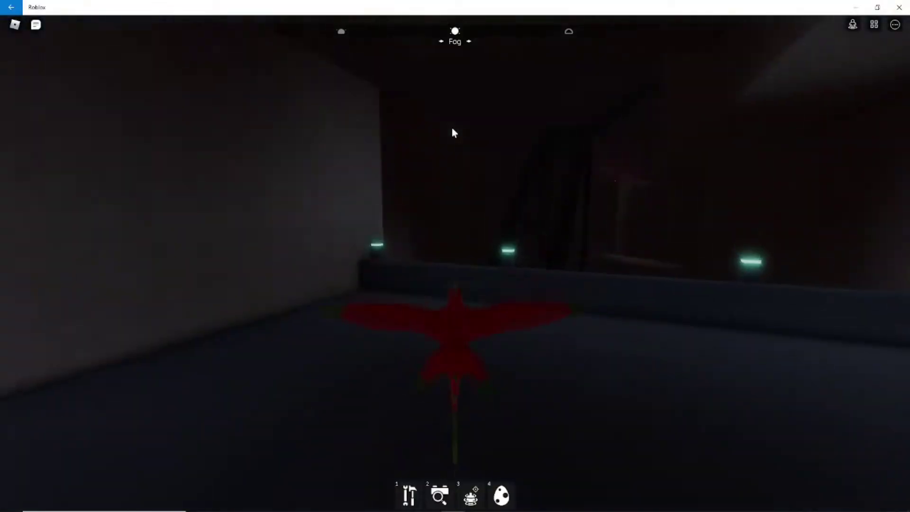
{"action": "key", "text": "w"}
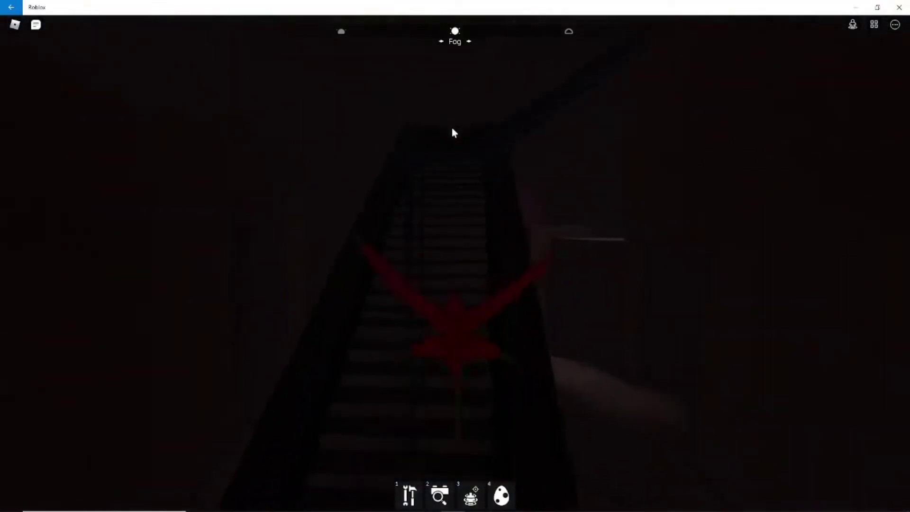
{"action": "key", "text": "w"}
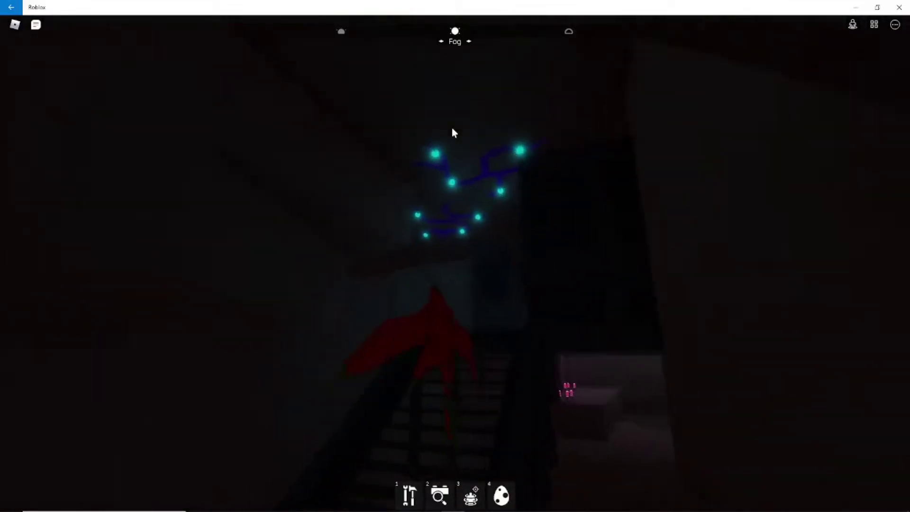
{"action": "key", "text": "w"}
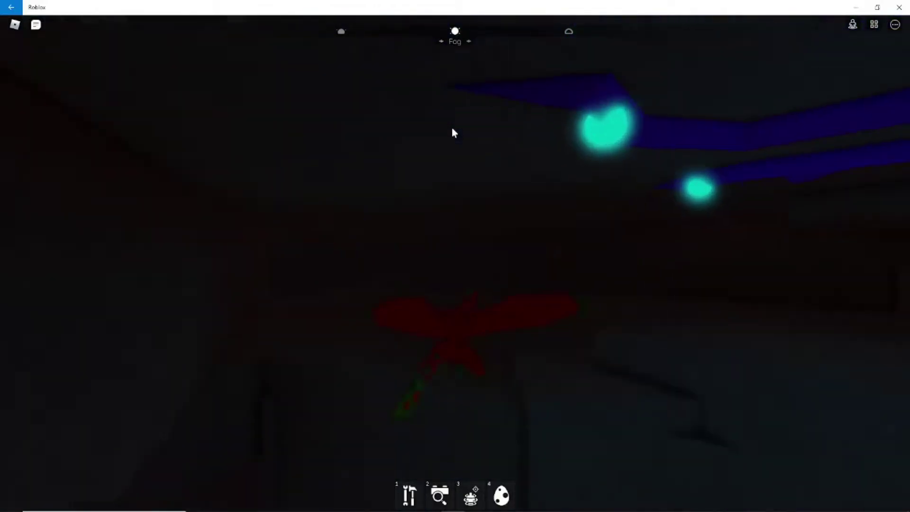
{"action": "key", "text": "w"}
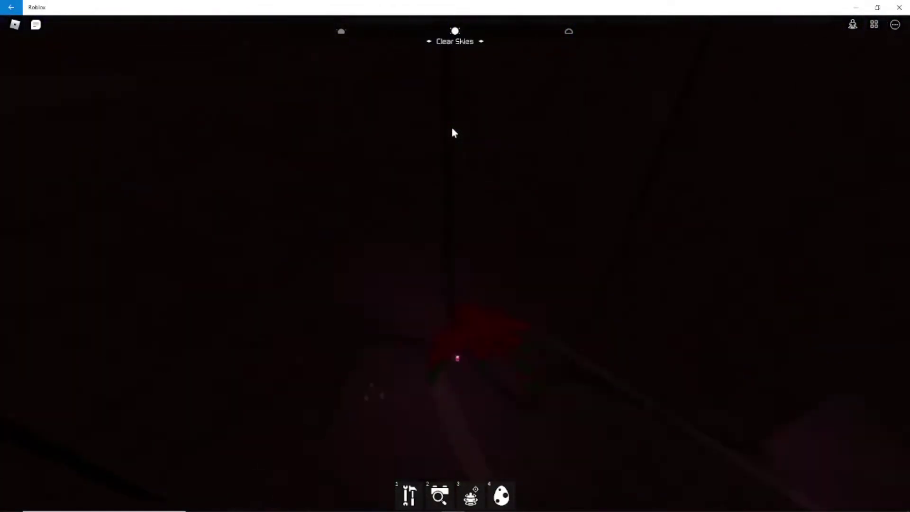
{"action": "key", "text": "w"}
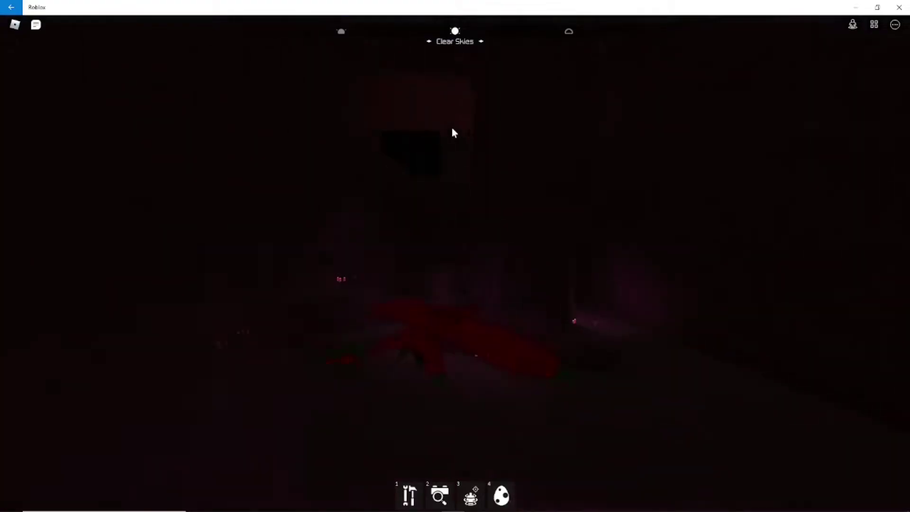
{"action": "key", "text": "w"}
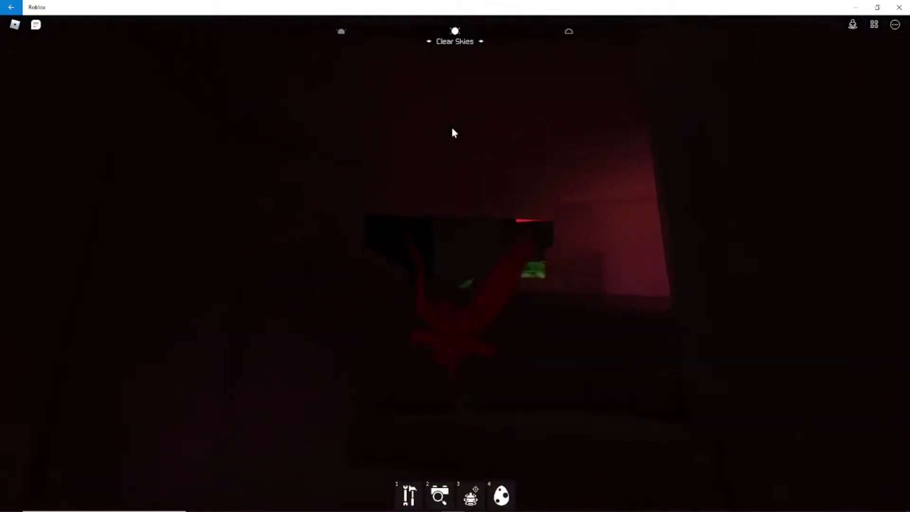
Step: Cross the red mushroom grove and swing the camera toward the blue canopies
{"action": "key", "text": "w"}
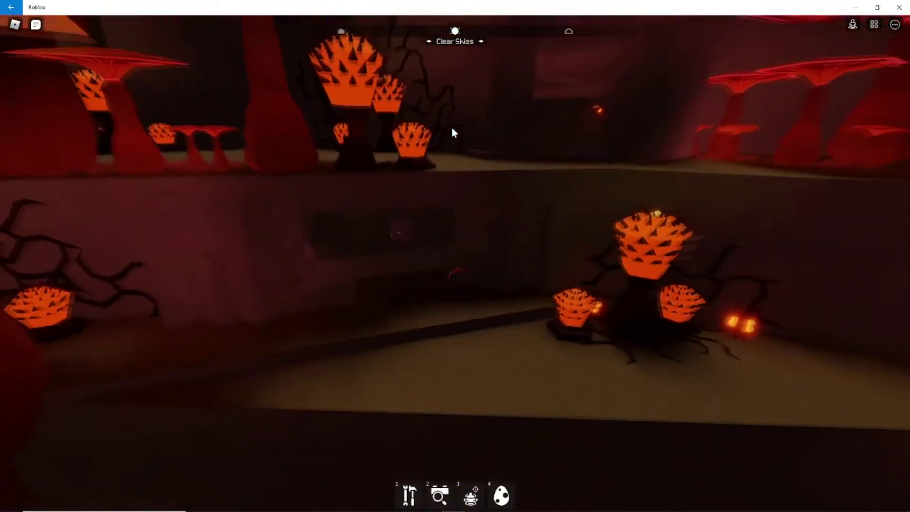
{"action": "key", "text": "w"}
{"action": "left_click_drag", "start_coordinate": [451, 128], "coordinate": [611, 295]}
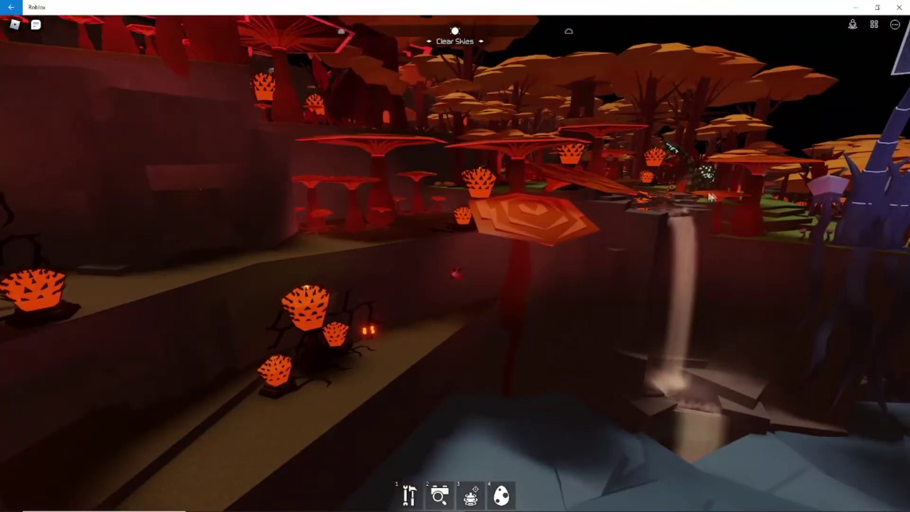
{"action": "mouse_move", "coordinate": [493, 301]}
{"action": "left_mouse_down"}
{"action": "mouse_move", "coordinate": [571, 171]}
{"action": "mouse_move", "coordinate": [687, 164]}
{"action": "mouse_move", "coordinate": [488, 165]}
{"action": "left_mouse_up"}
{"action": "key", "text": "w"}
Step: Fly toward the green trees and red mushrooms, turning the camera toward the jungle
{"action": "key", "text": "w"}
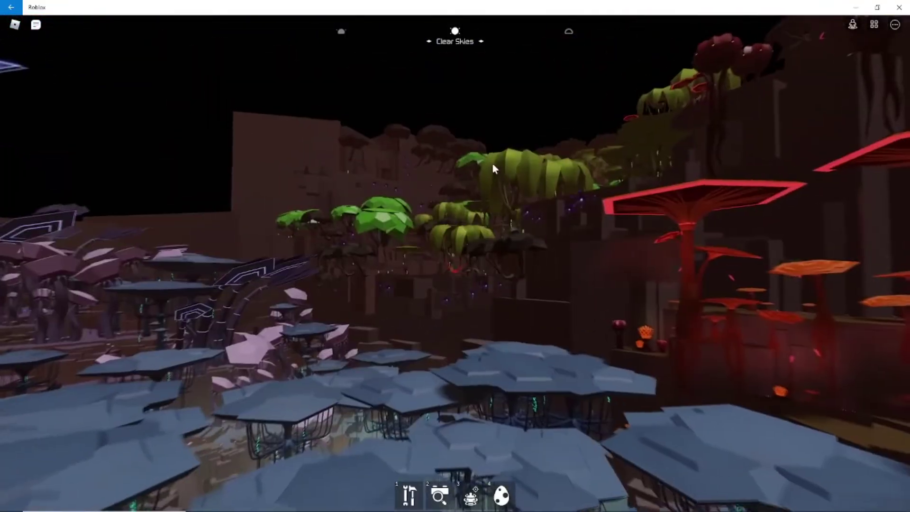
{"action": "key", "text": "w"}
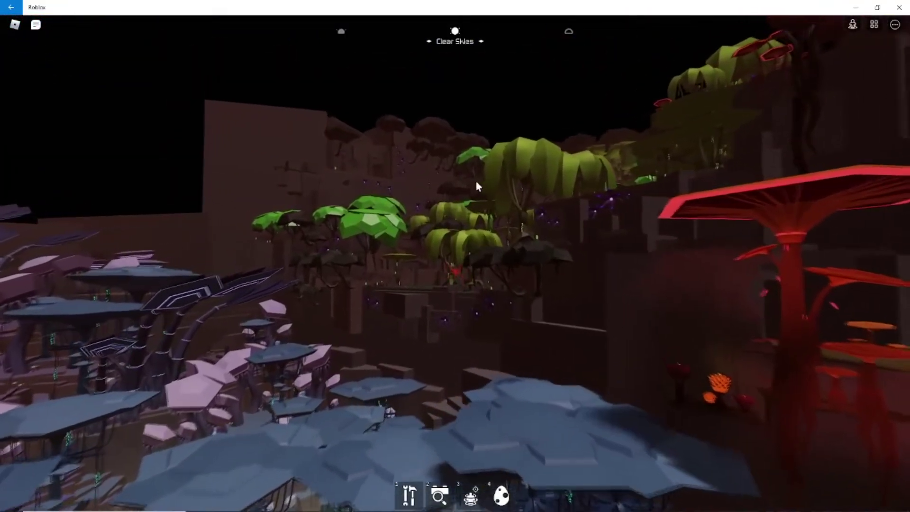
{"action": "key", "text": "w"}
{"action": "mouse_move", "coordinate": [471, 186]}
{"action": "left_mouse_down"}
{"action": "mouse_move", "coordinate": [527, 144]}
{"action": "mouse_move", "coordinate": [525, 233]}
{"action": "left_mouse_up"}
{"action": "key", "text": "w"}
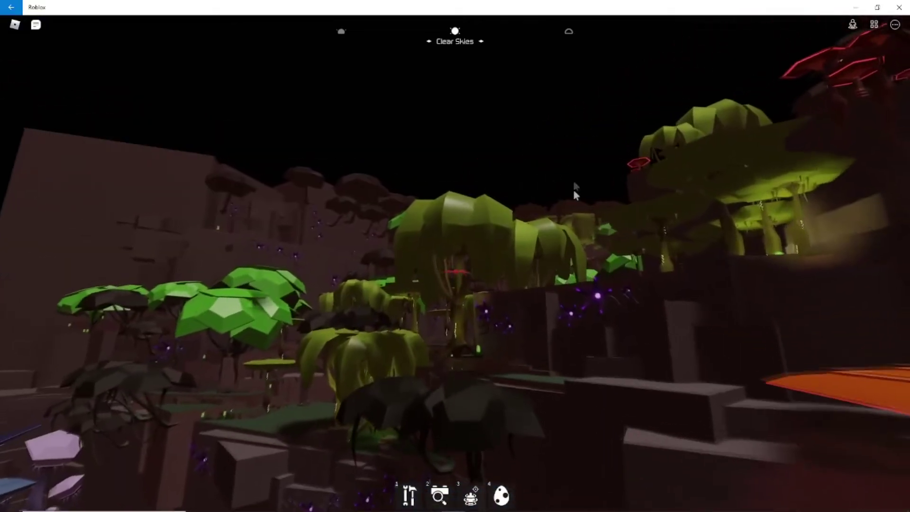
Step: Fly in among the jungle trees, under the canopy, then rise above it
{"action": "key", "text": "w"}
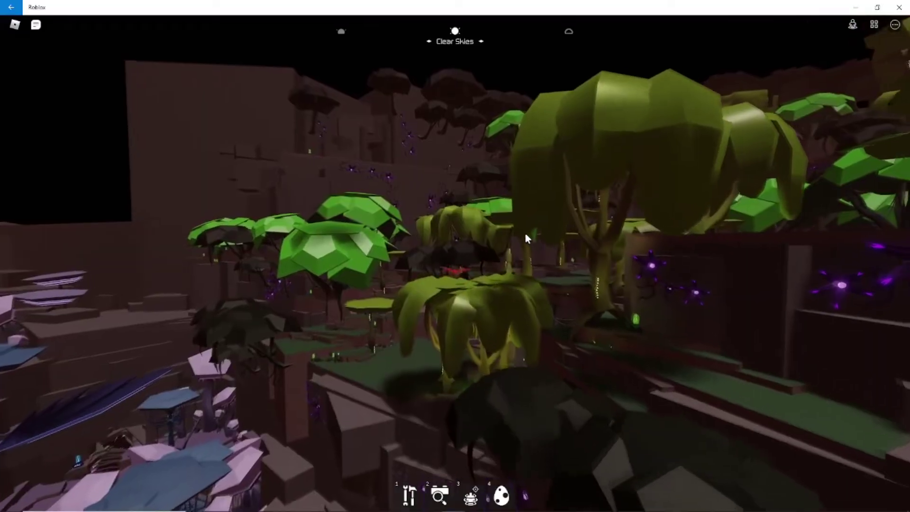
{"action": "key", "text": "w"}
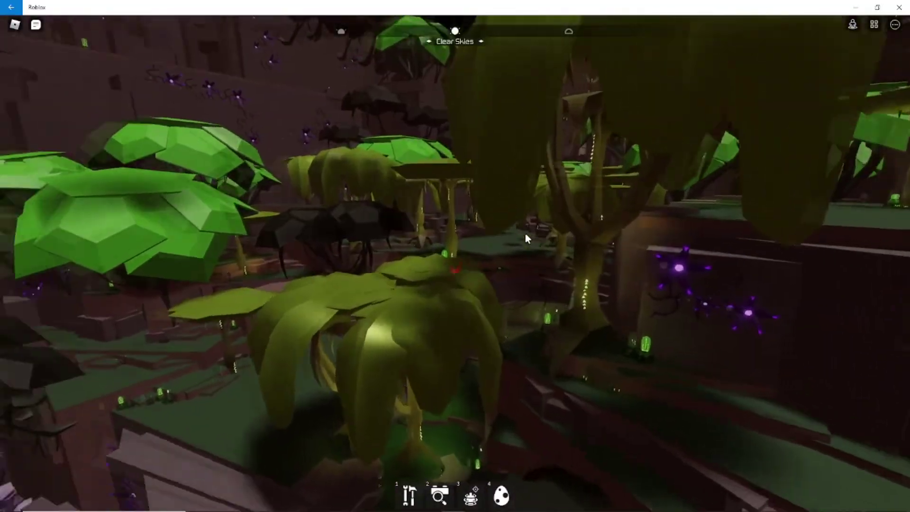
{"action": "key", "text": "w"}
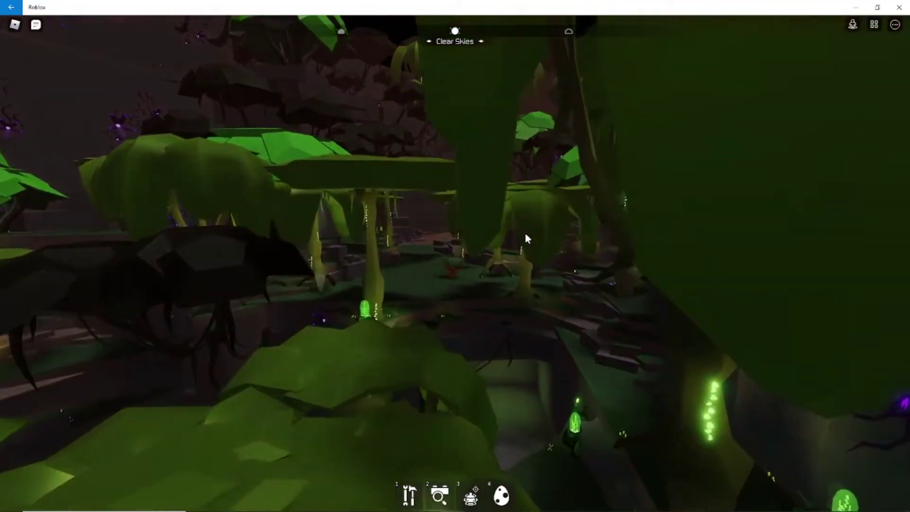
{"action": "key", "text": "w"}
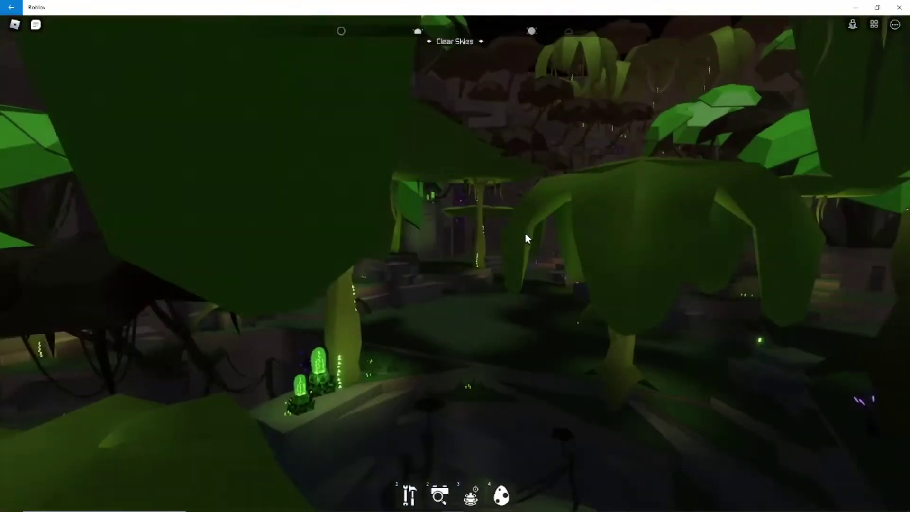
{"action": "key", "text": "w"}
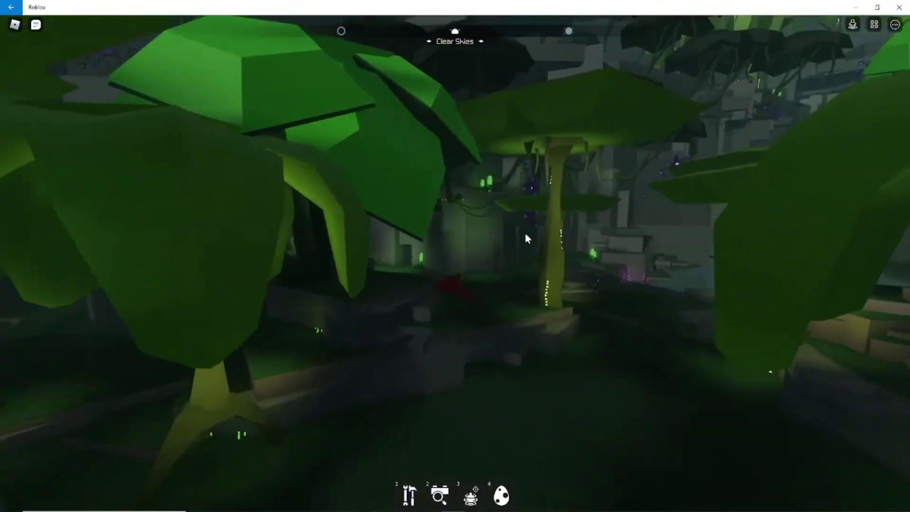
{"action": "key", "text": "w"}
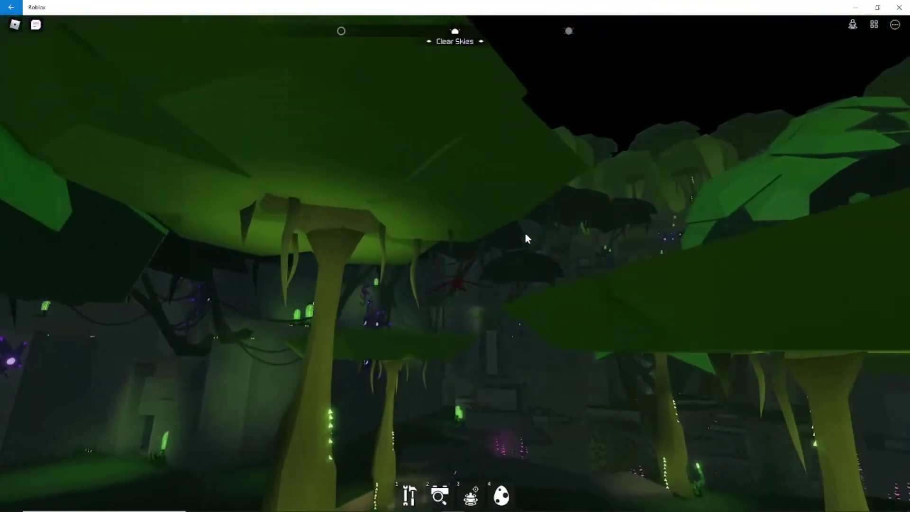
Step: Steer through the dark grove past glowing green mushrooms and out the moonlit opening
{"action": "key", "text": "w"}
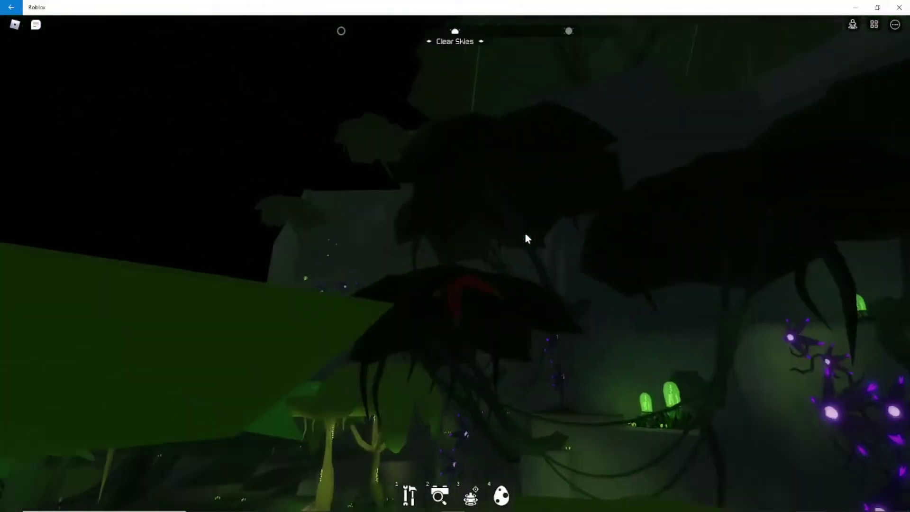
{"action": "key", "text": "w"}
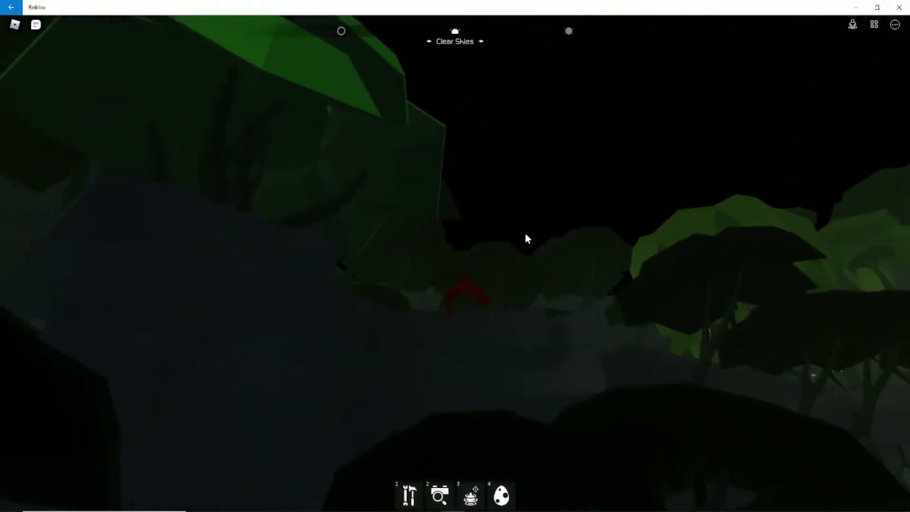
{"action": "key", "text": "w"}
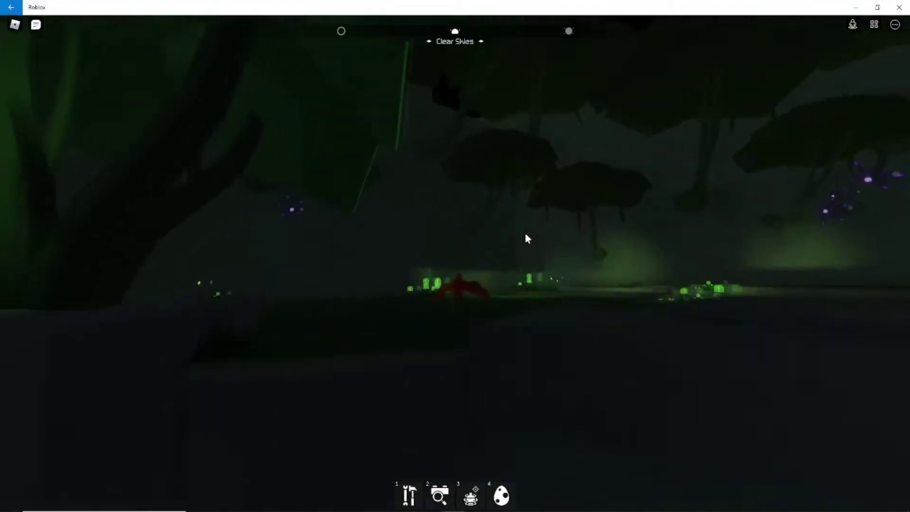
{"action": "key", "text": "w"}
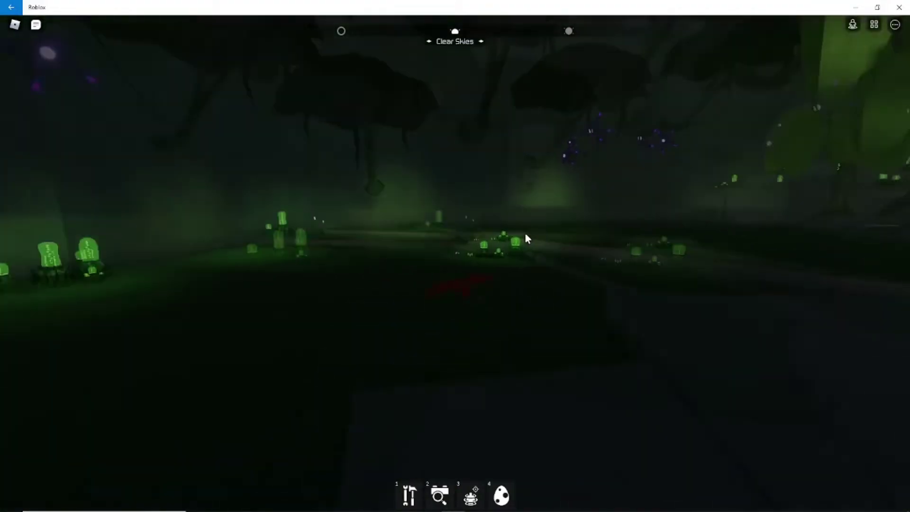
{"action": "key", "text": "w"}
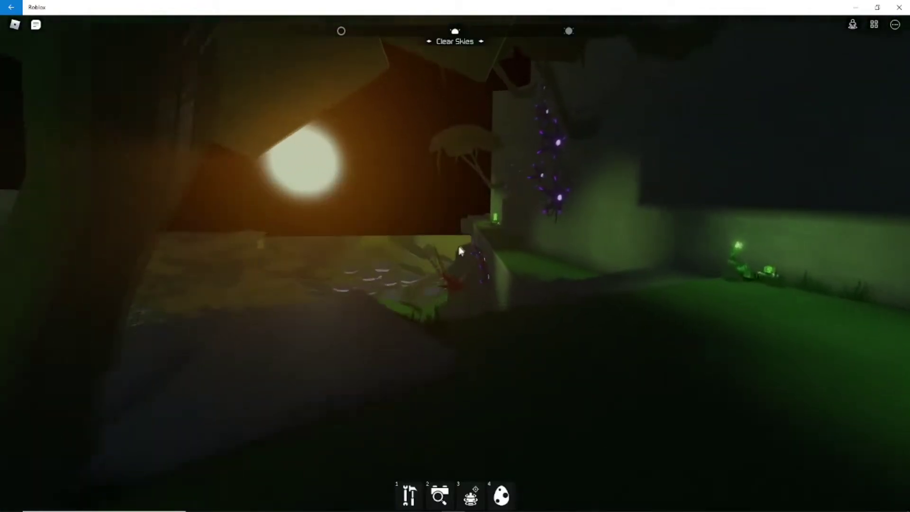
{"action": "key", "text": "w"}
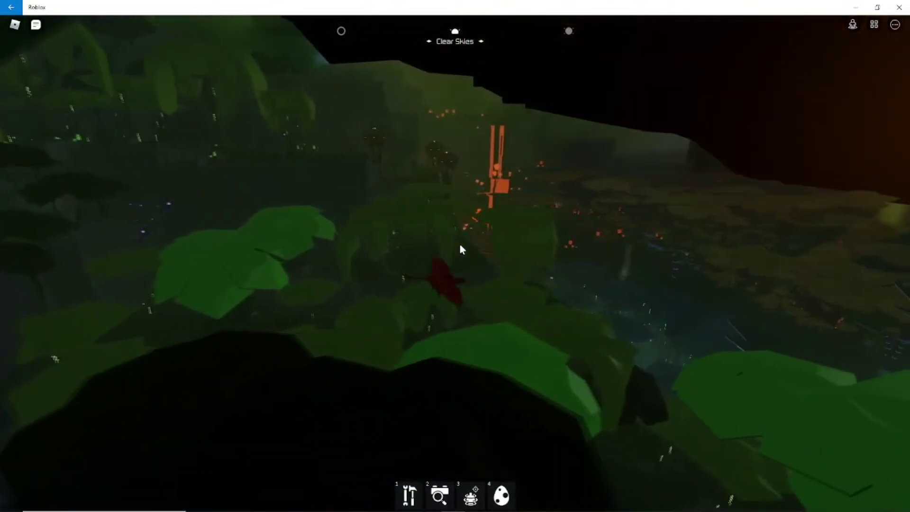
Step: Fly along the dark cliff wall past purple thorny plants toward the pink canopies
{"action": "key", "text": "w"}
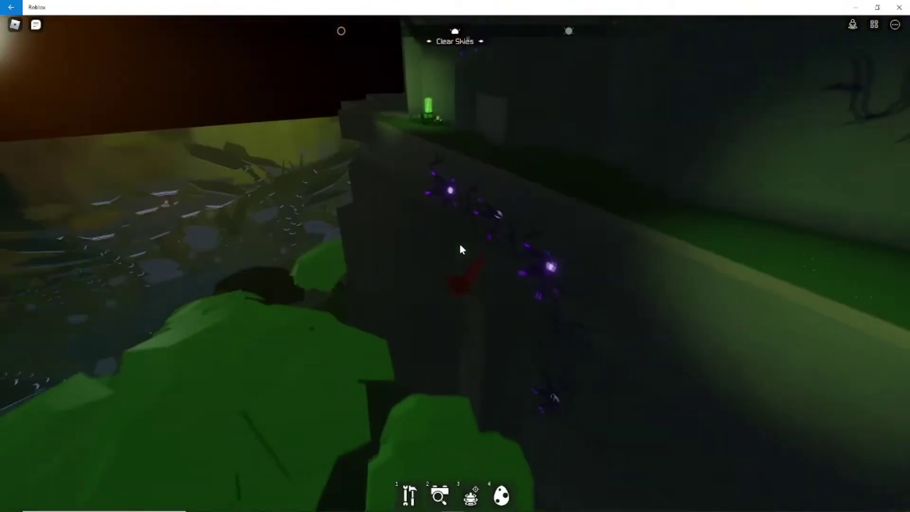
{"action": "key", "text": "w"}
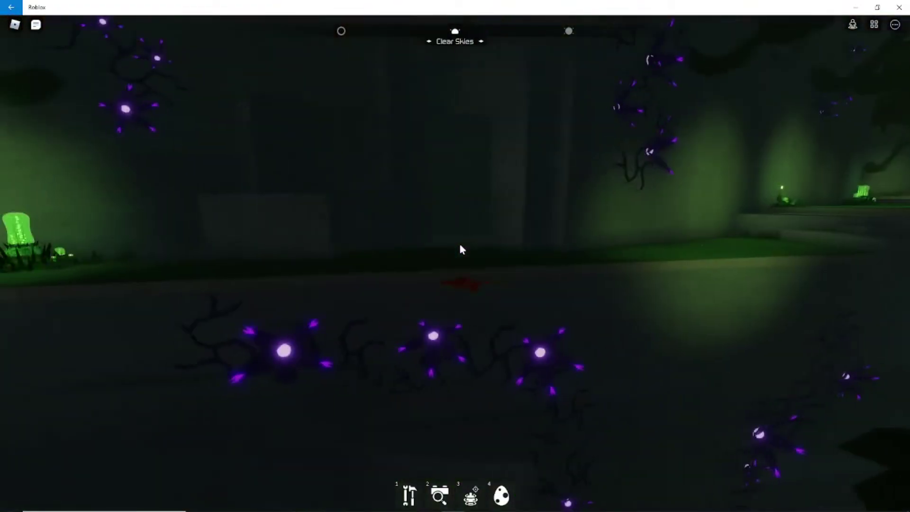
{"action": "key", "text": "w"}
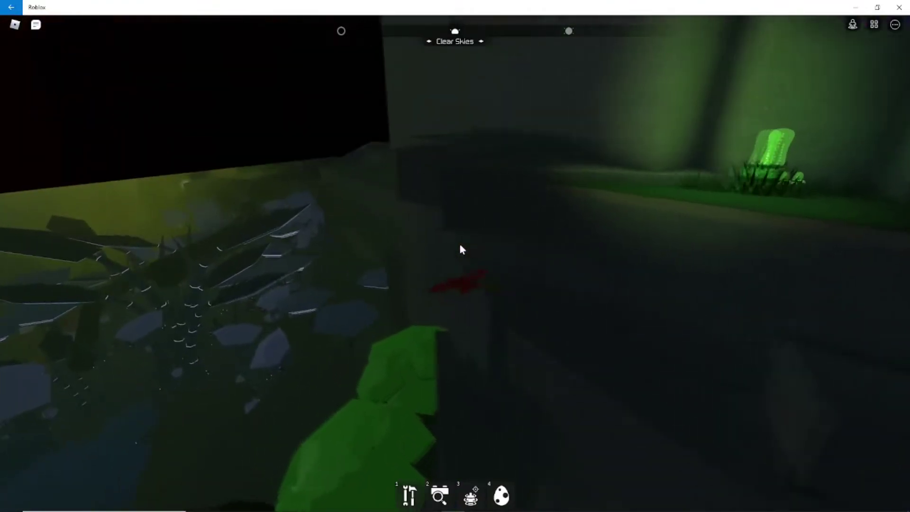
{"action": "key", "text": "w"}
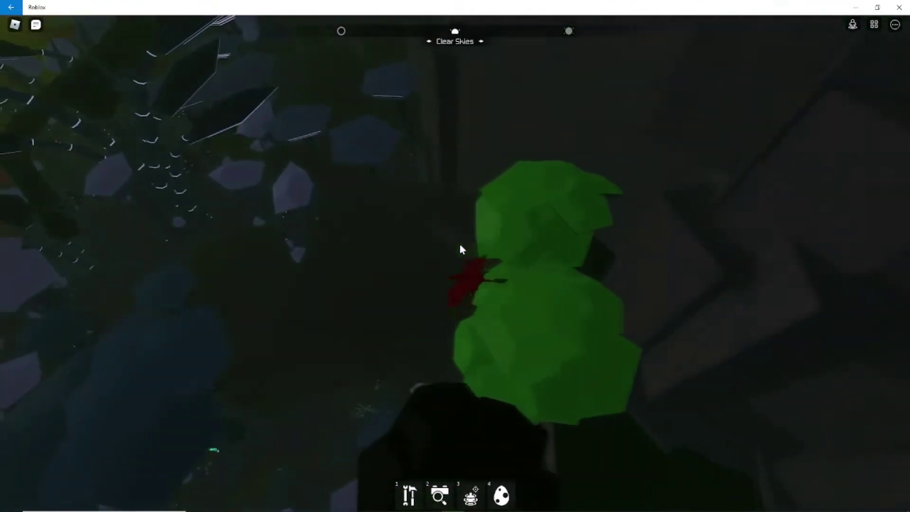
{"action": "key", "text": "w"}
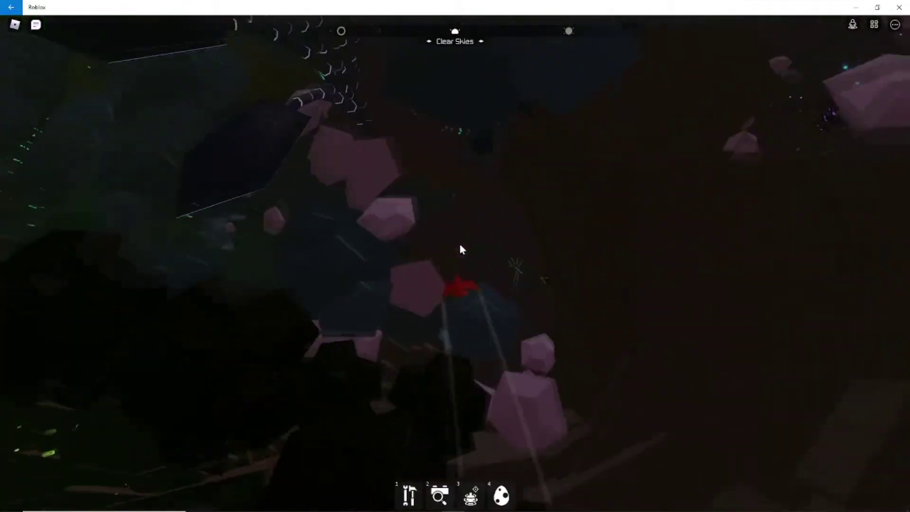
{"action": "key", "text": "w"}
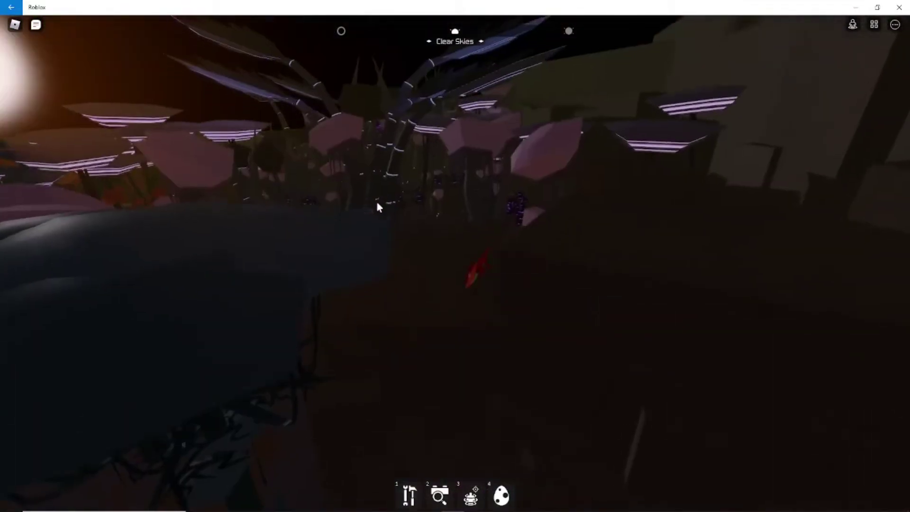
Step: Climb into the night sky and circle over the pink blocks and orange foliage
{"action": "key", "text": "w"}
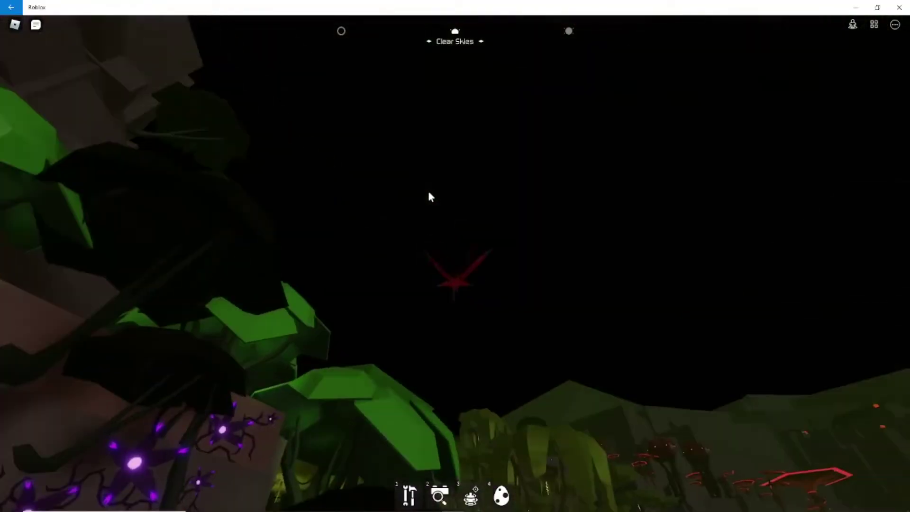
{"action": "key", "text": "w"}
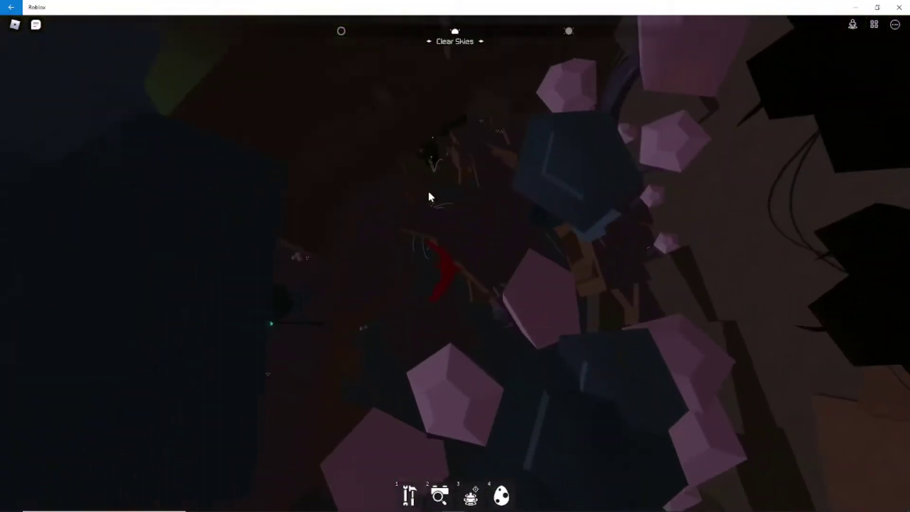
{"action": "key", "text": "w"}
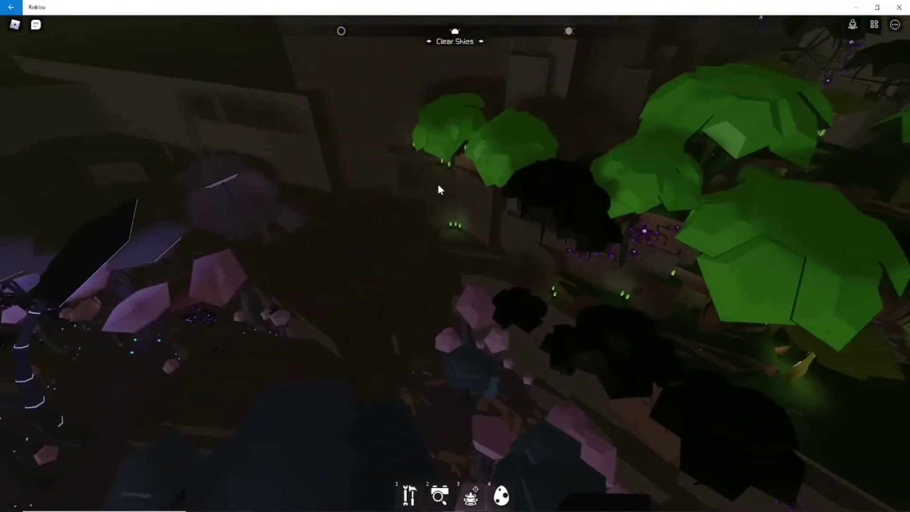
{"action": "key", "text": "w"}
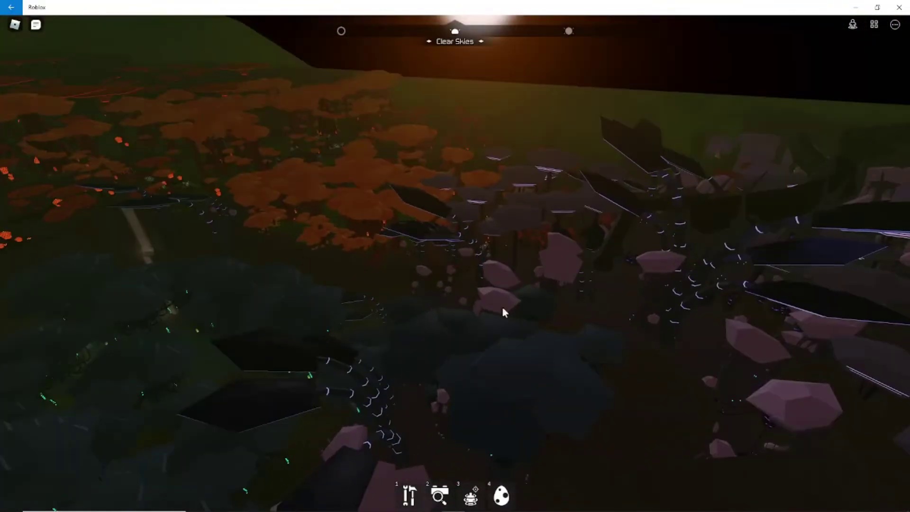
{"action": "key", "text": "w"}
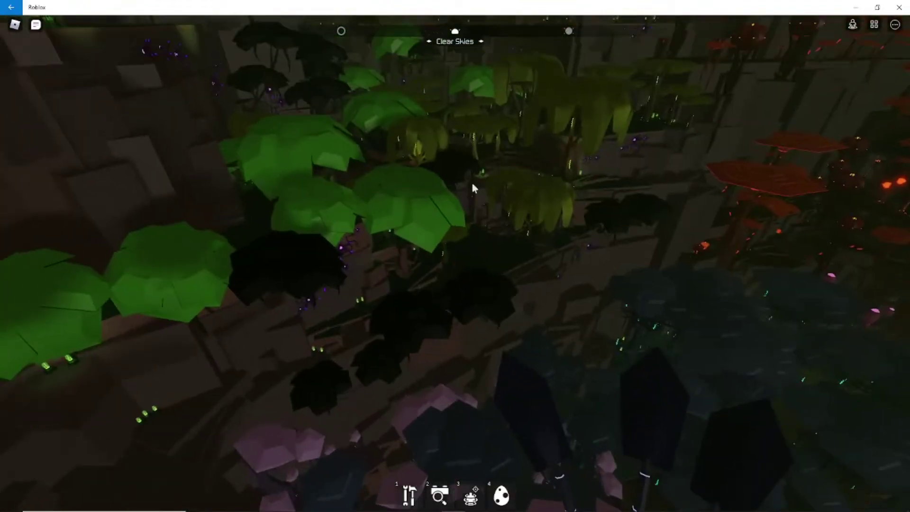
{"action": "key", "text": "w"}
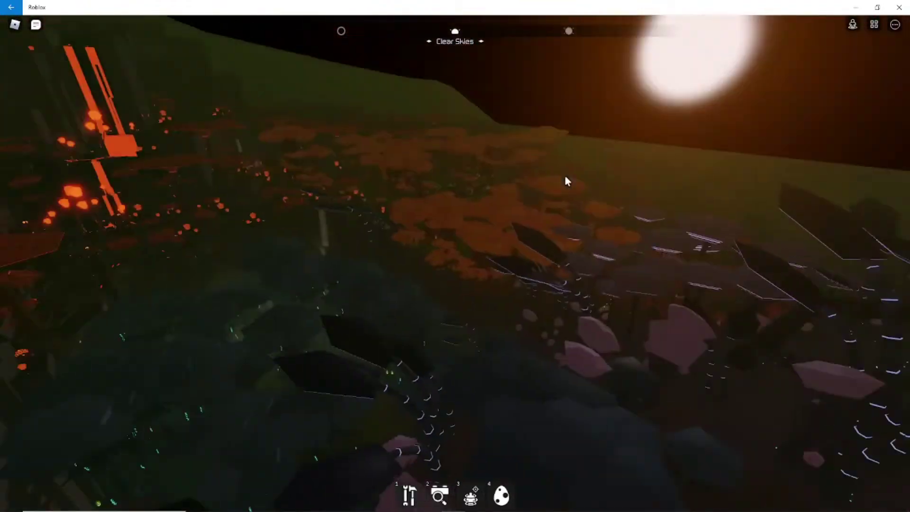
Step: Swoop down into the crystal cave past the pink crystals toward the pale rails
{"action": "key", "text": "w"}
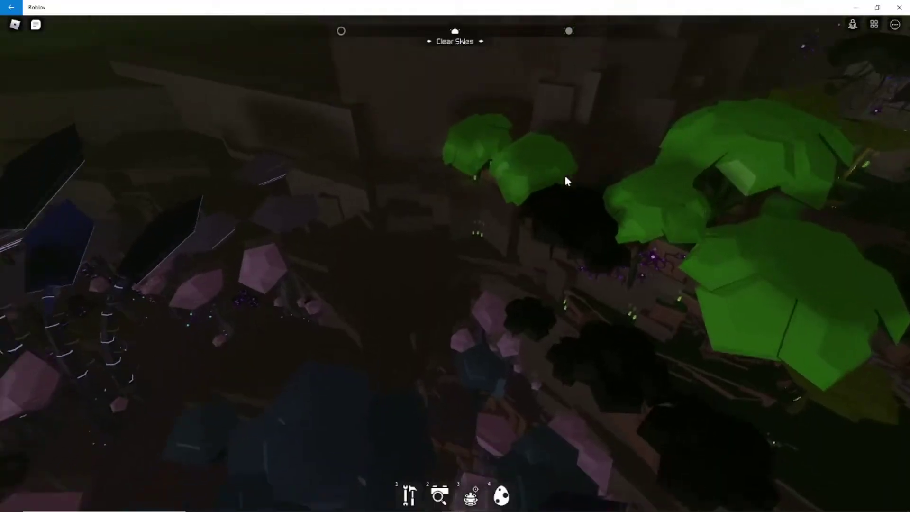
{"action": "key", "text": "w"}
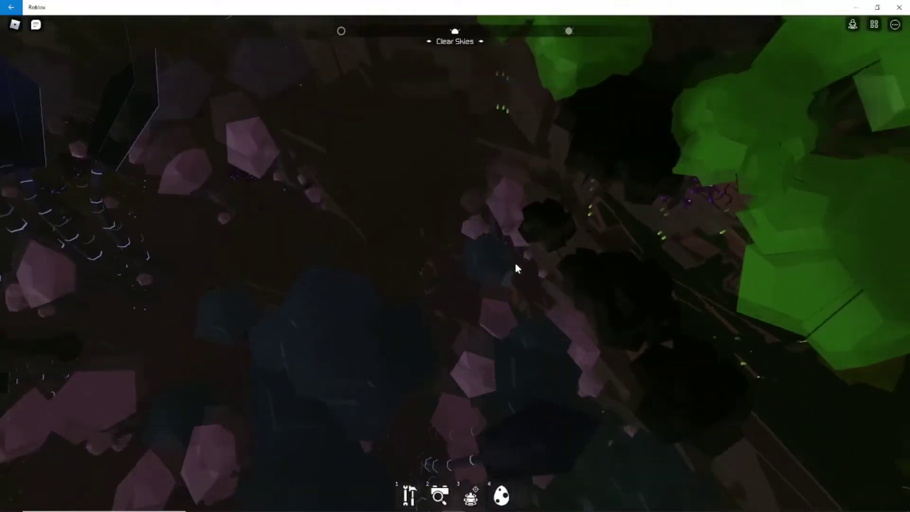
{"action": "key", "text": "w"}
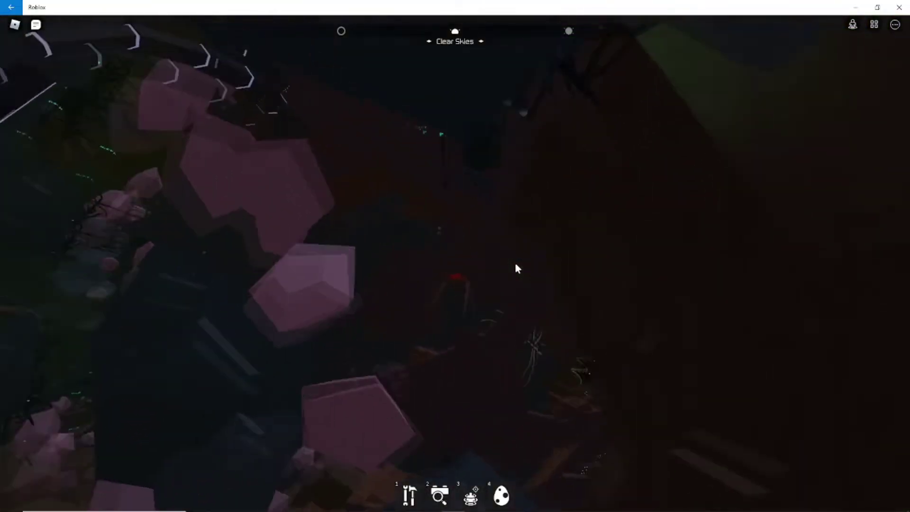
{"action": "key", "text": "w"}
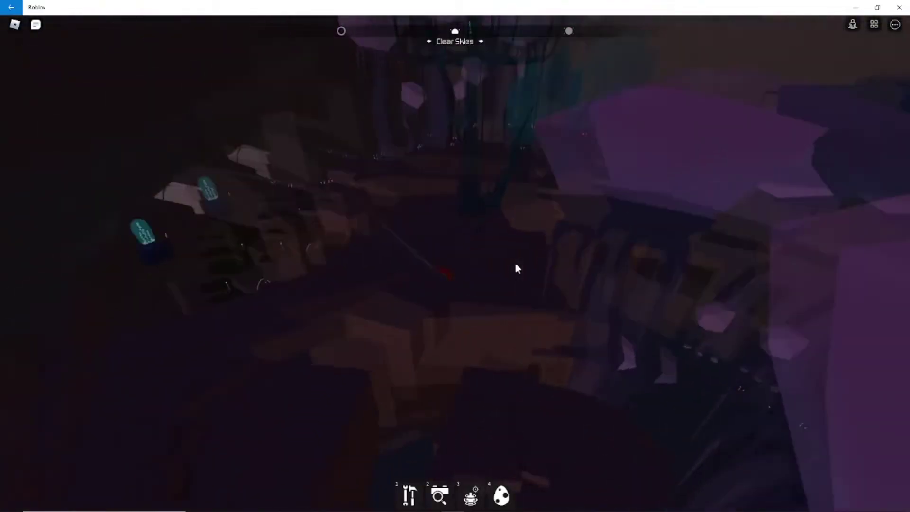
{"action": "key", "text": "w"}
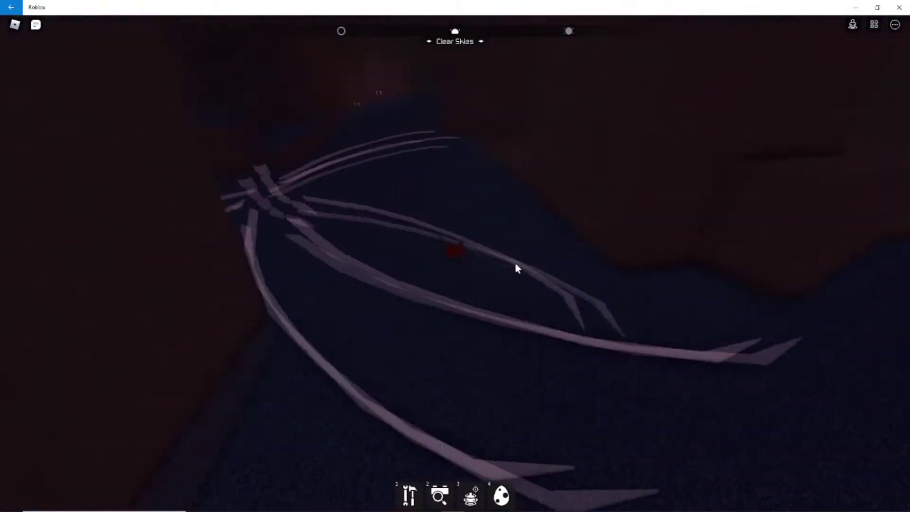
Step: Glide low over the dark cavern floor, weaving past the pale rails to the lit doorway
{"action": "key", "text": "w"}
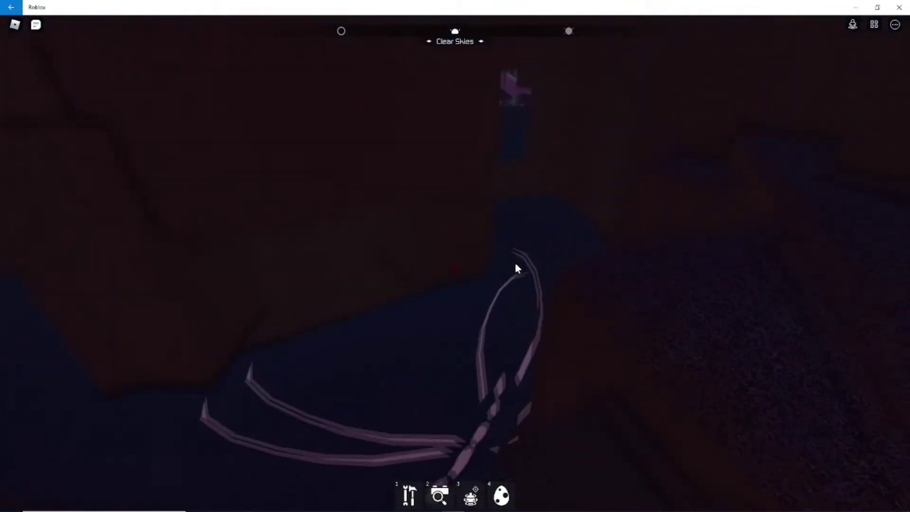
{"action": "key", "text": "w"}
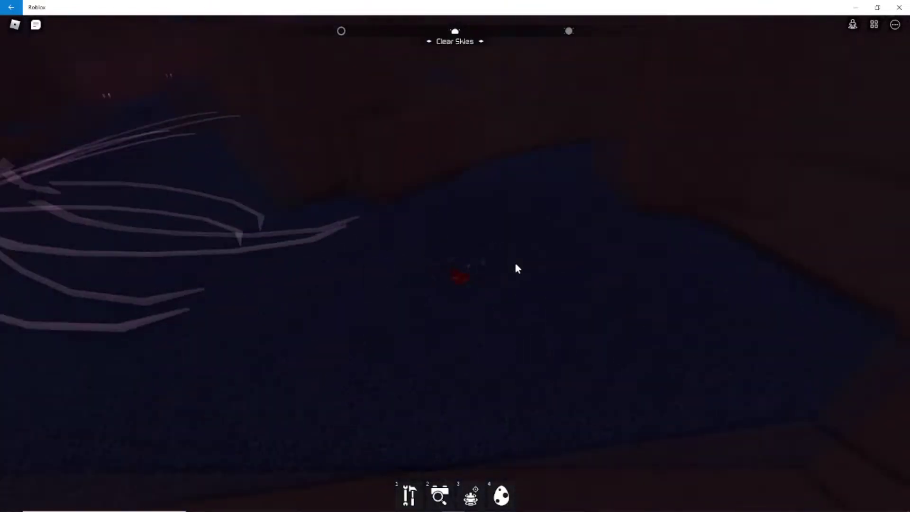
{"action": "key", "text": "w"}
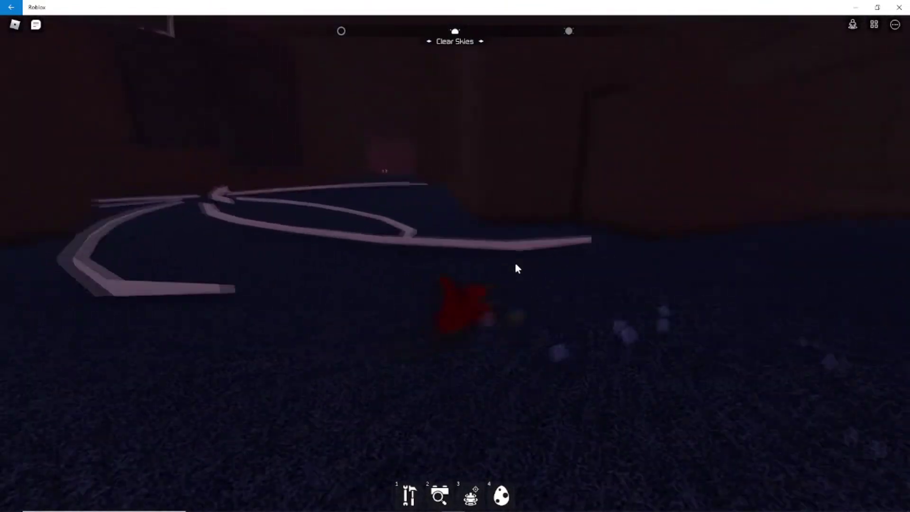
{"action": "key", "text": "w"}
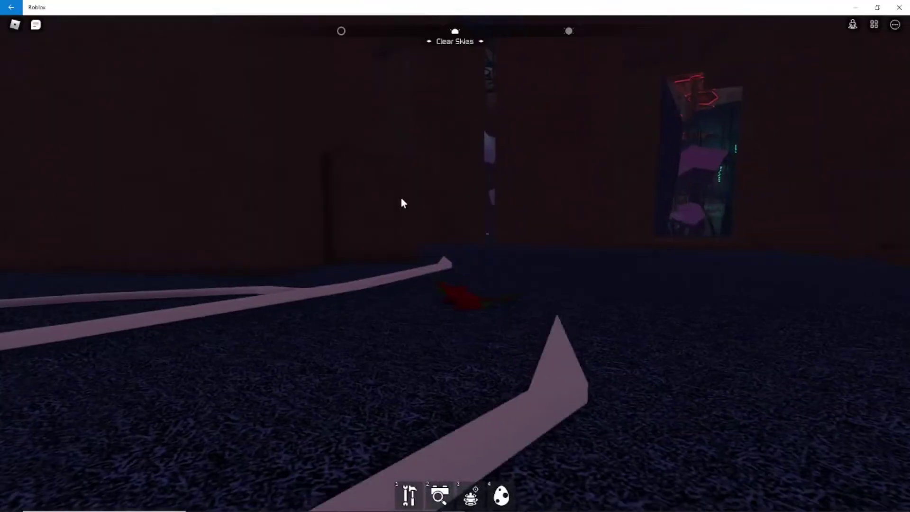
{"action": "key", "text": "w"}
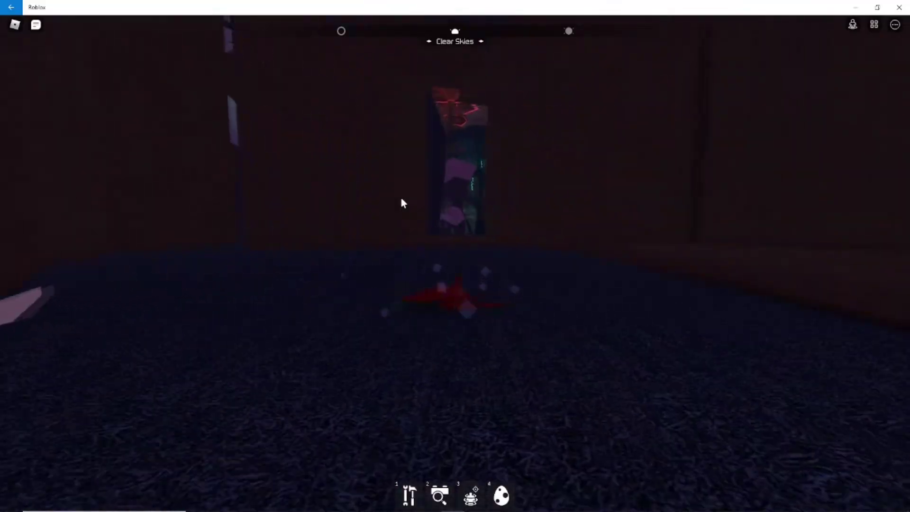
{"action": "key", "text": "w"}
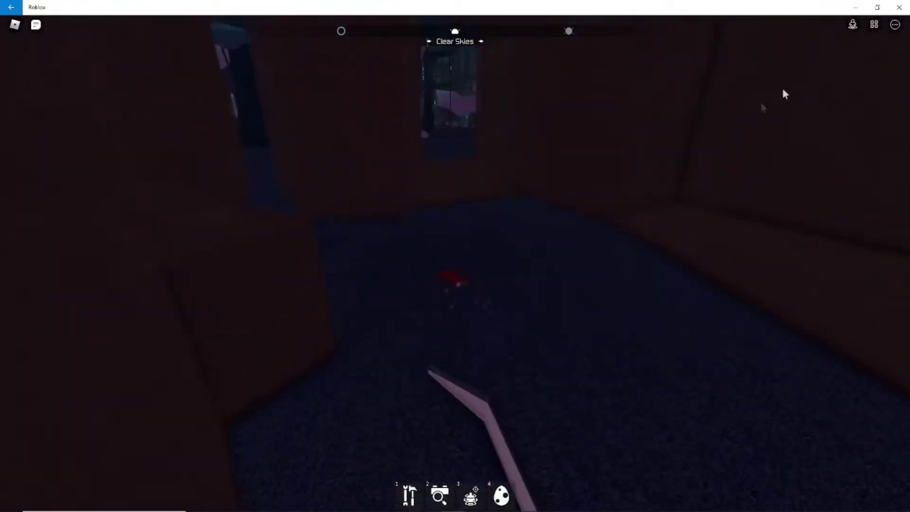
{"action": "key", "text": "w"}
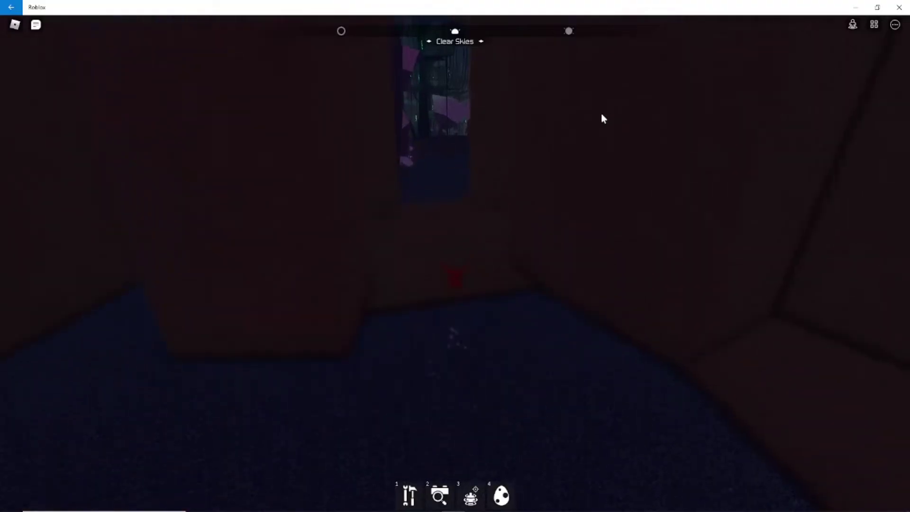
{"action": "key", "text": "w"}
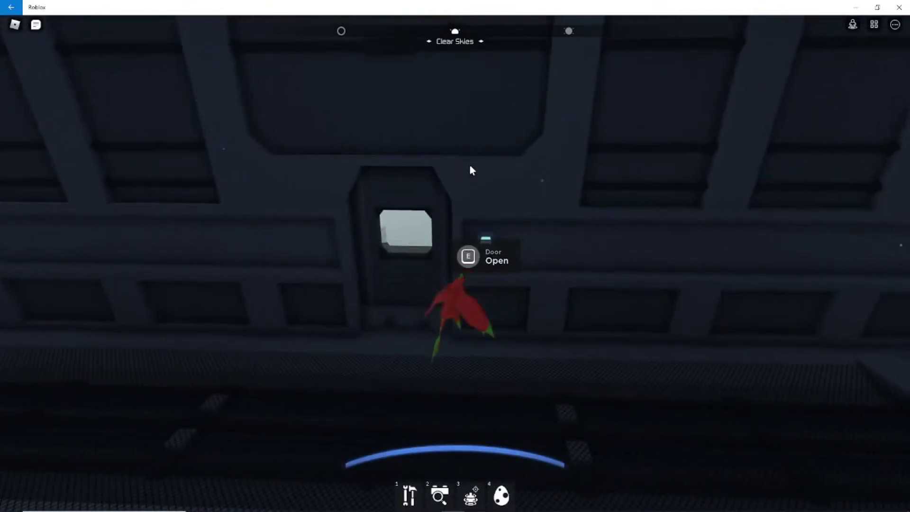
Step: Open the facility door, fly into the hangar and along its wall into the next room
{"action": "key", "text": "e"}
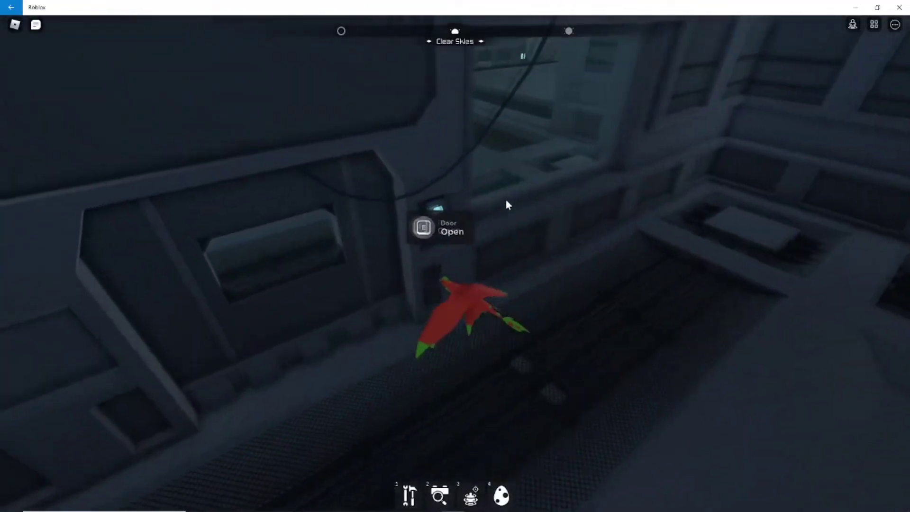
{"action": "key", "text": "e"}
{"action": "key", "text": "w"}
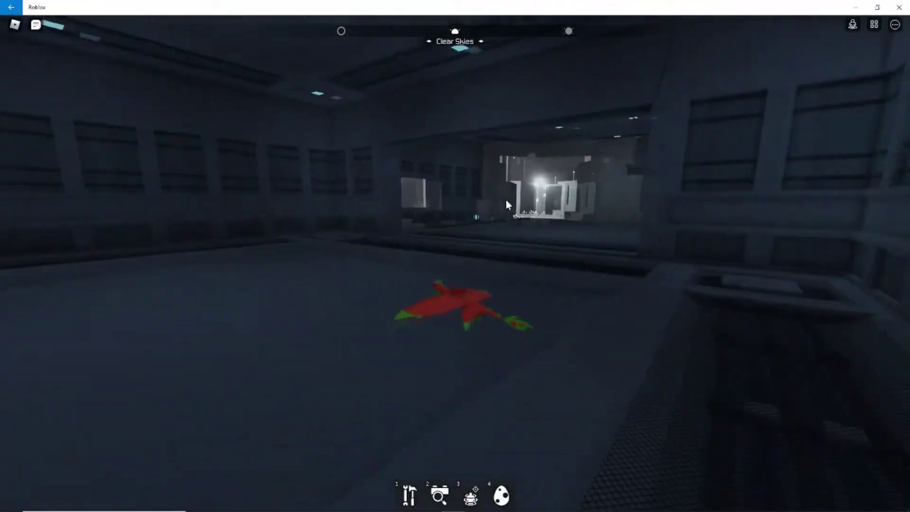
{"action": "key", "text": "w"}
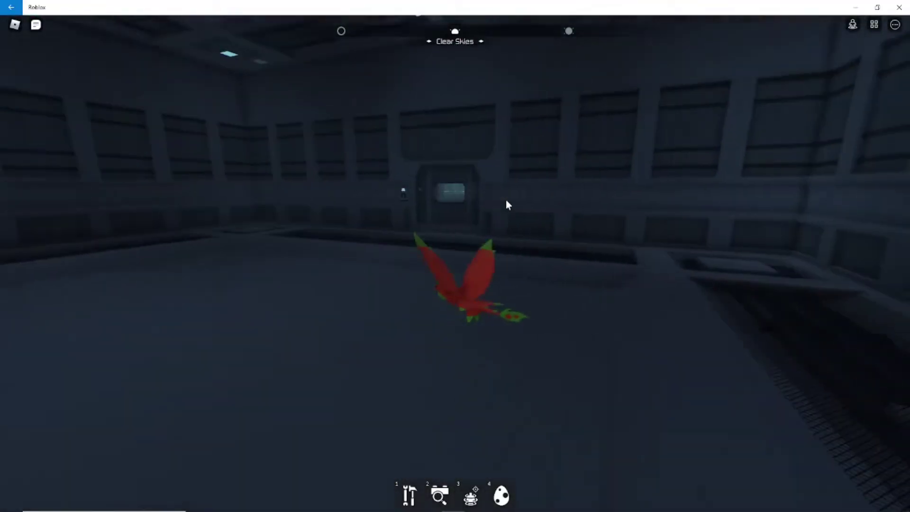
{"action": "key", "text": "w"}
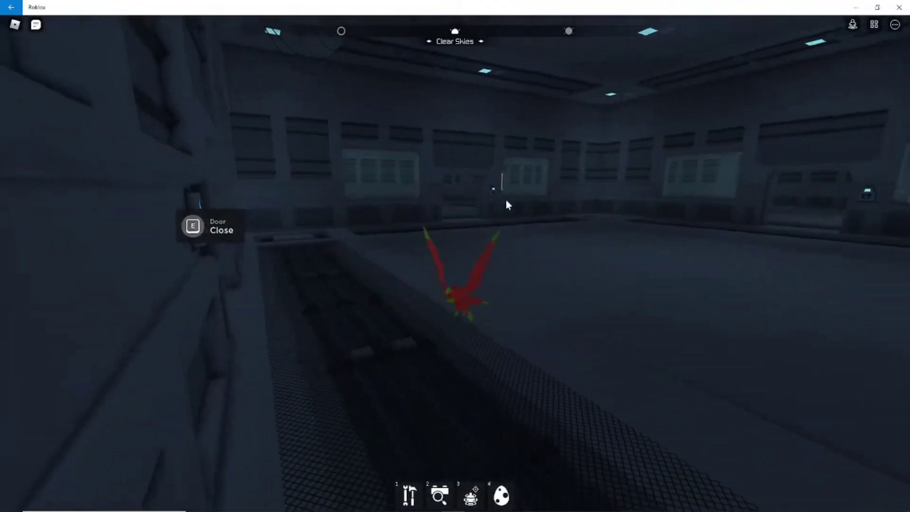
{"action": "key", "text": "w"}
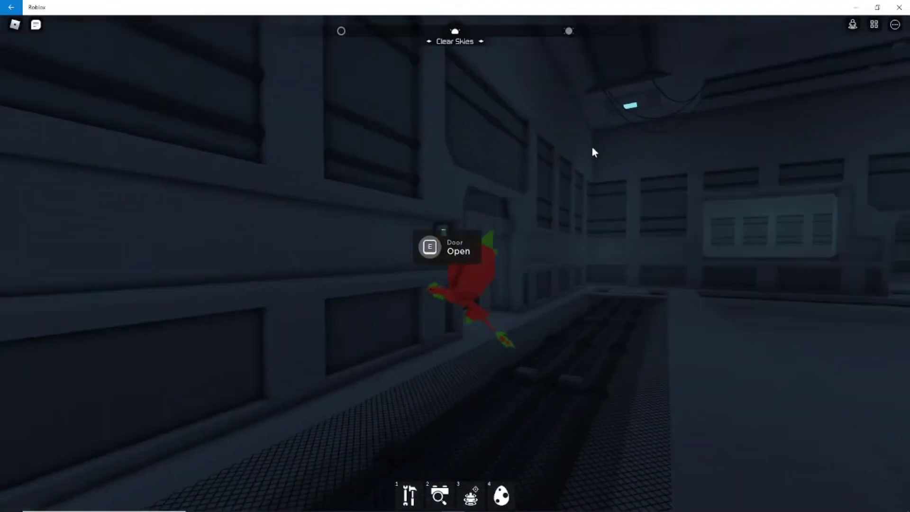
{"action": "key", "text": "w"}
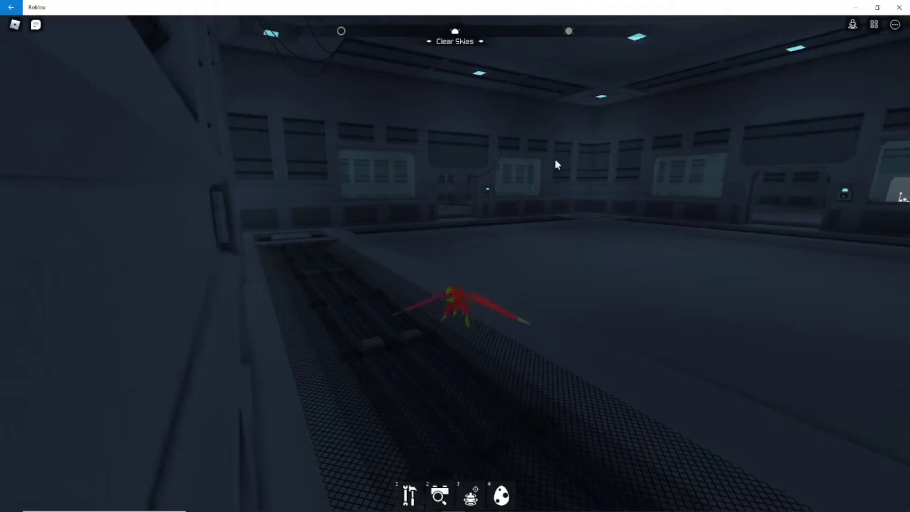
{"action": "key", "text": "w"}
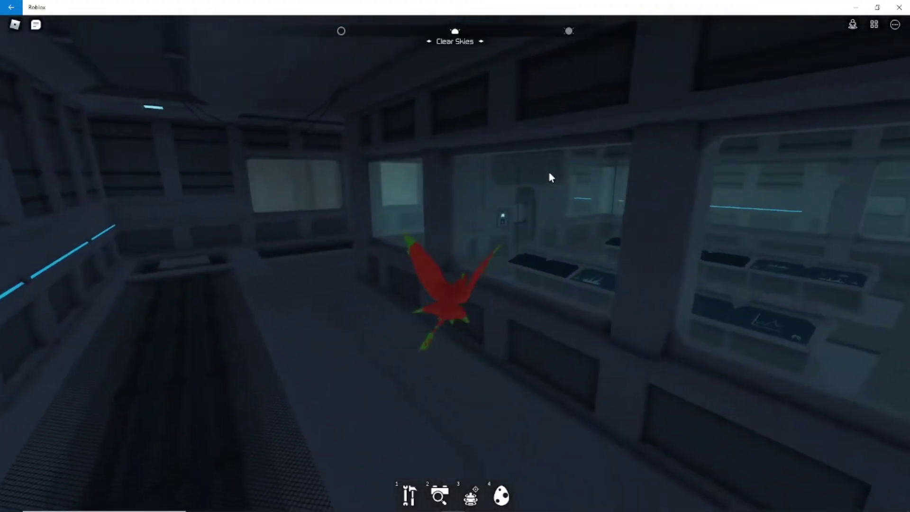
Step: Circle the room, cross the larger hall, and face the wall doorway
{"action": "key", "text": "w"}
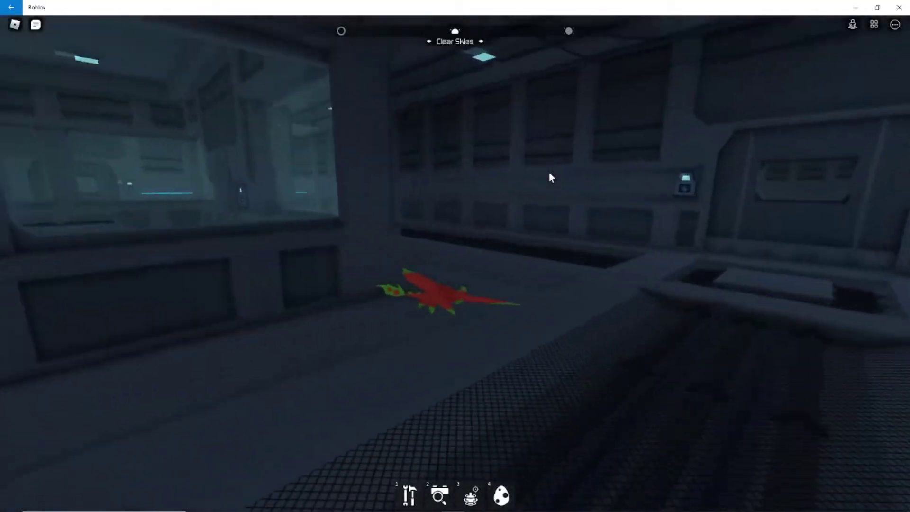
{"action": "key", "text": "w"}
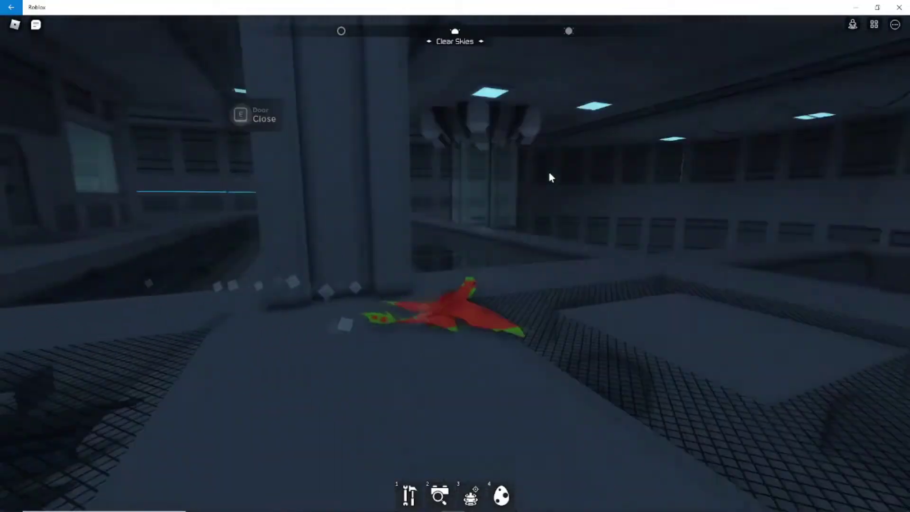
{"action": "key", "text": "w"}
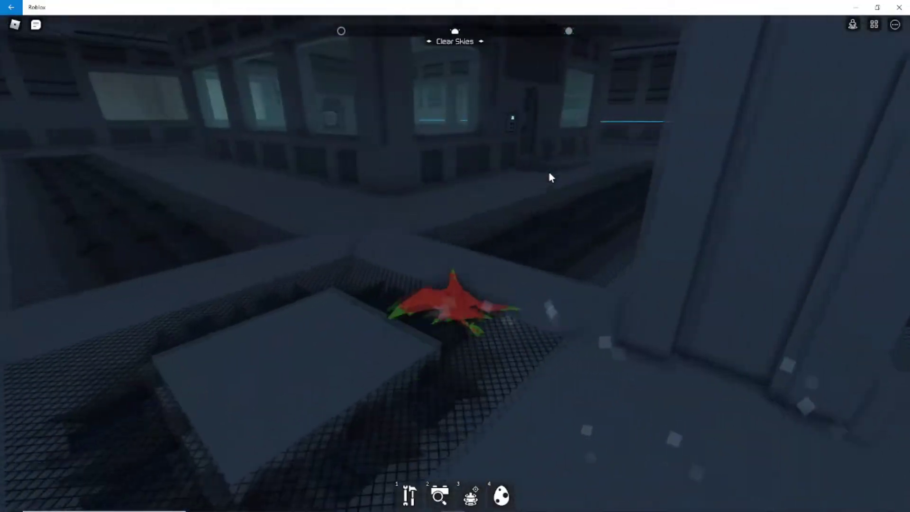
{"action": "key", "text": "w"}
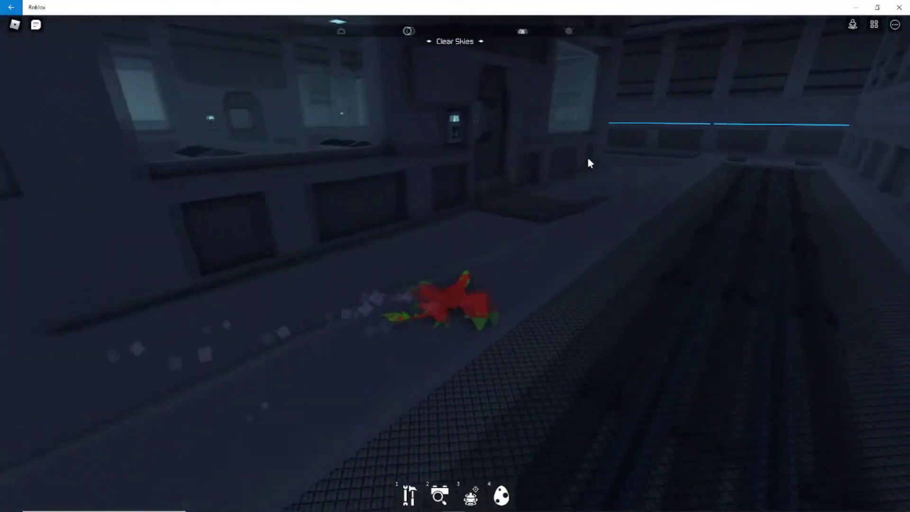
{"action": "key", "text": "w"}
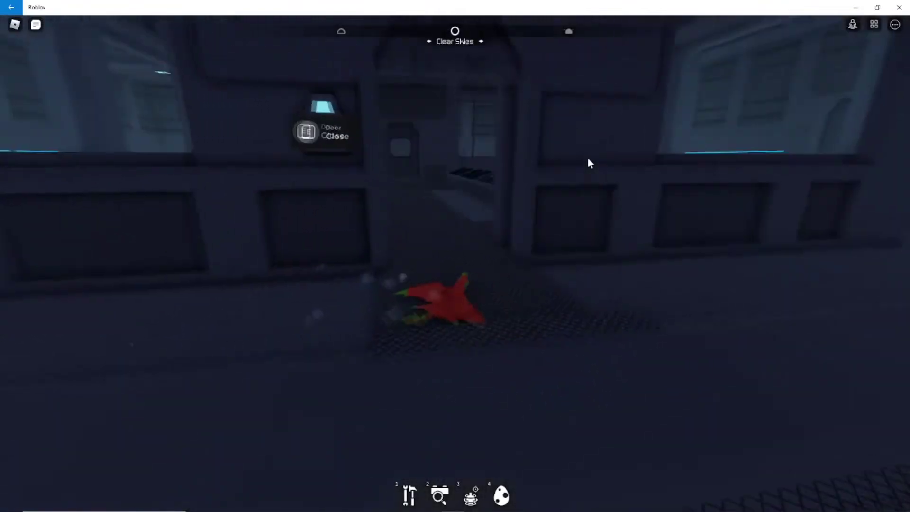
Step: Enter the console room and fly over the consoles, viewing them from several angles
{"action": "key", "text": "w"}
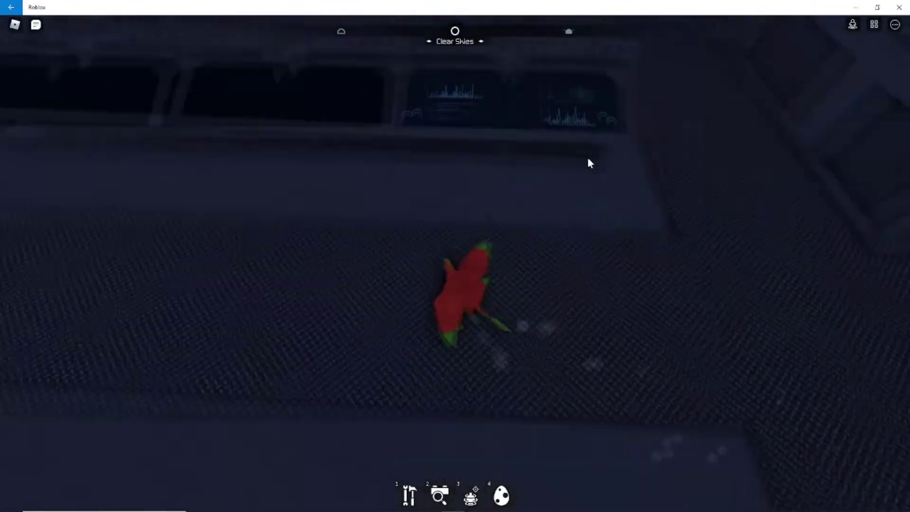
{"action": "key", "text": "w"}
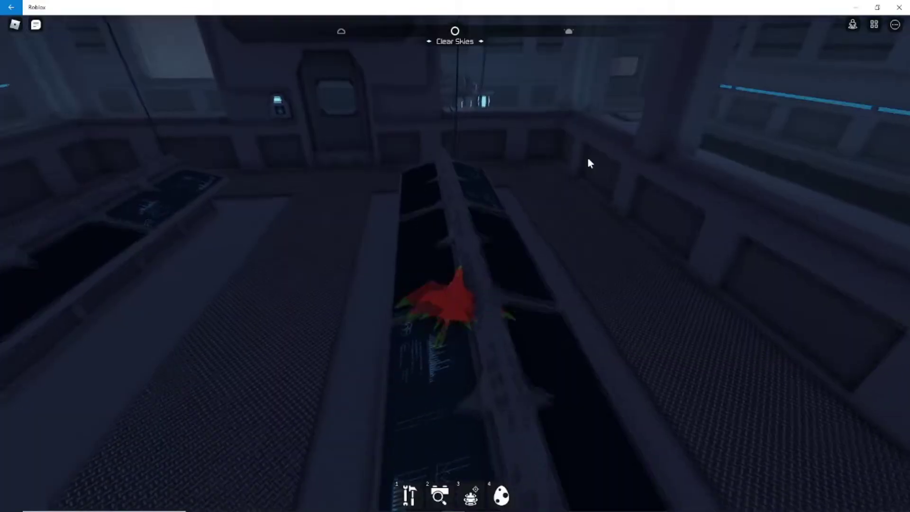
{"action": "key", "text": "w"}
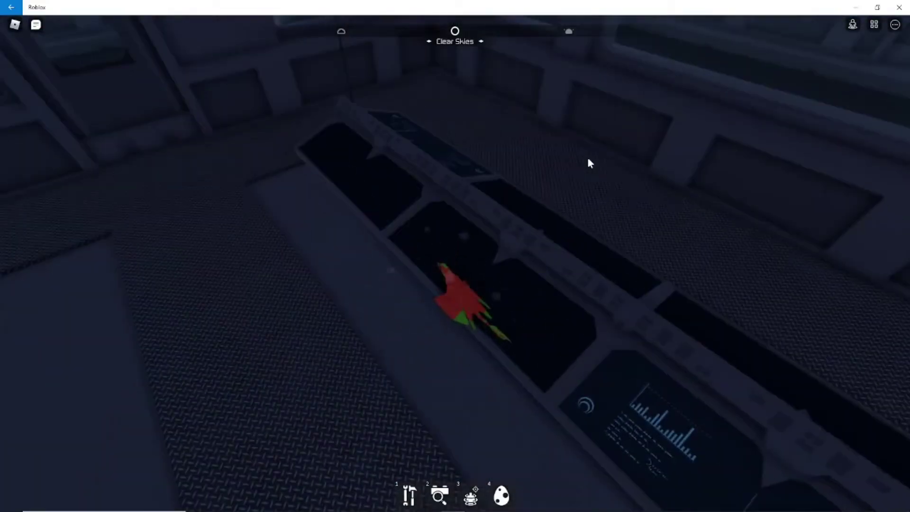
{"action": "key", "text": "w"}
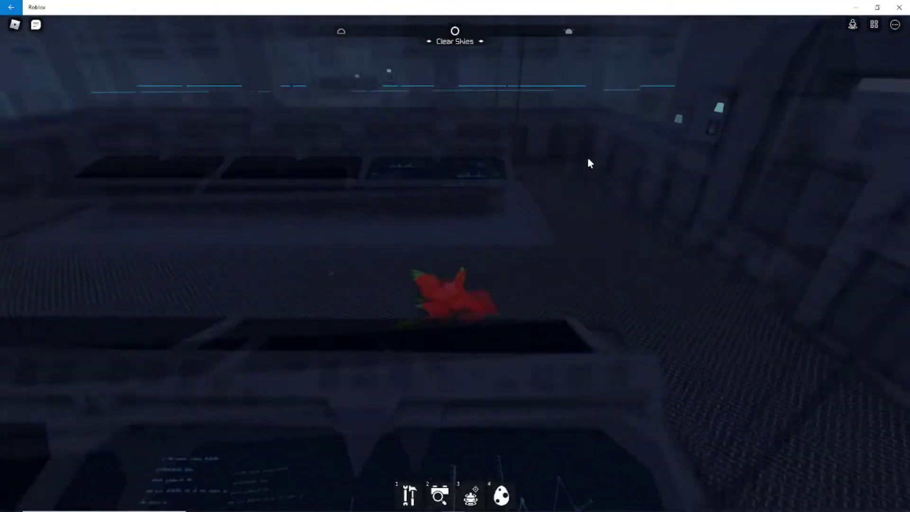
{"action": "key", "text": "w"}
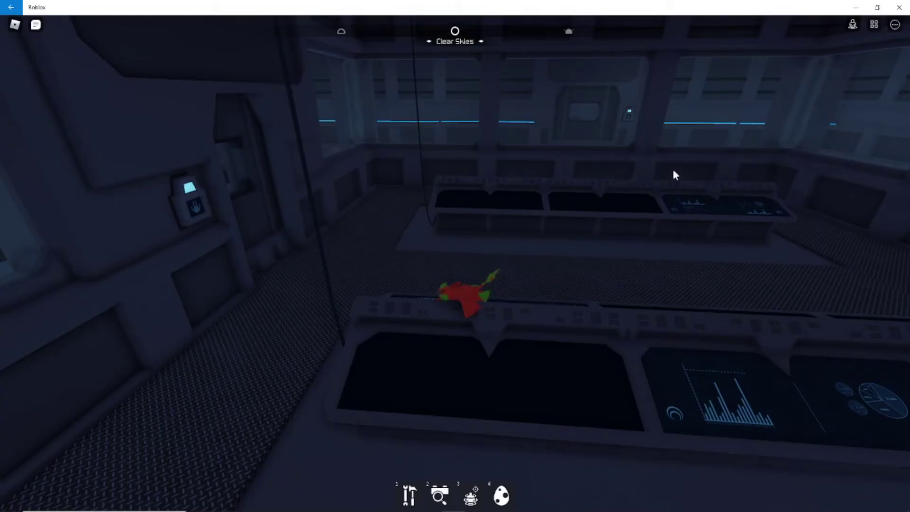
Step: Look around the room, cross the grated floor, and glide back over the console row
{"action": "key", "text": "d"}
{"action": "key", "text": "w"}
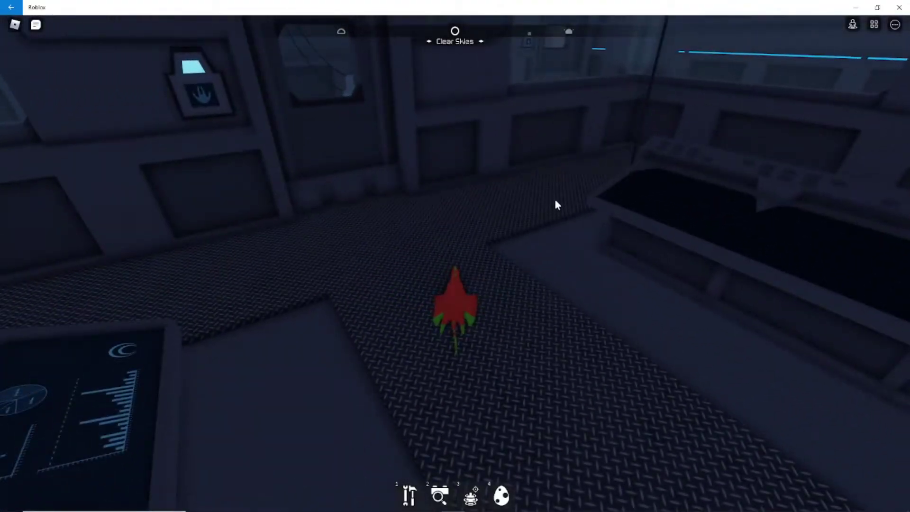
{"action": "key", "text": "w"}
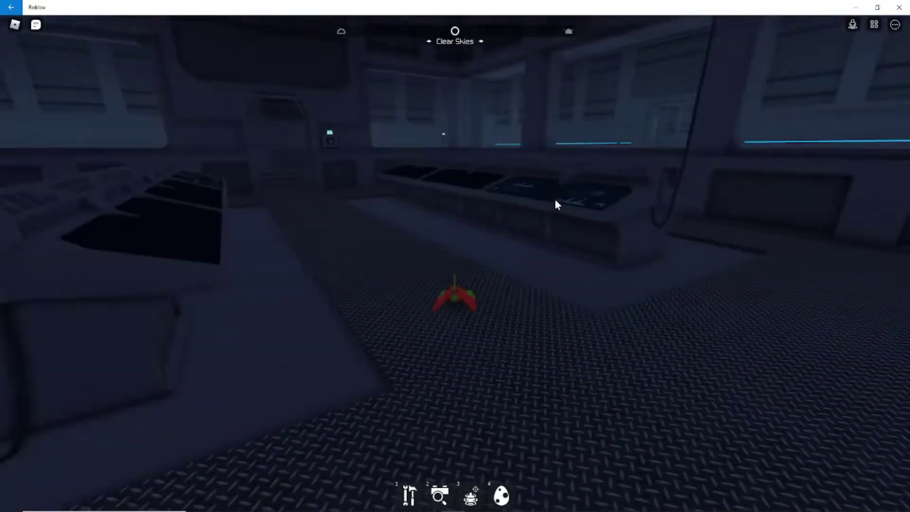
{"action": "key", "text": "w"}
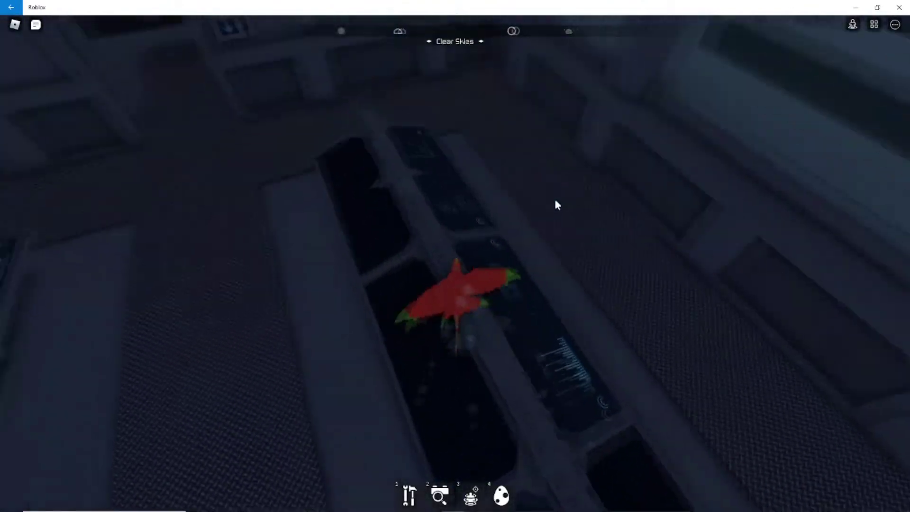
{"action": "key", "text": "w"}
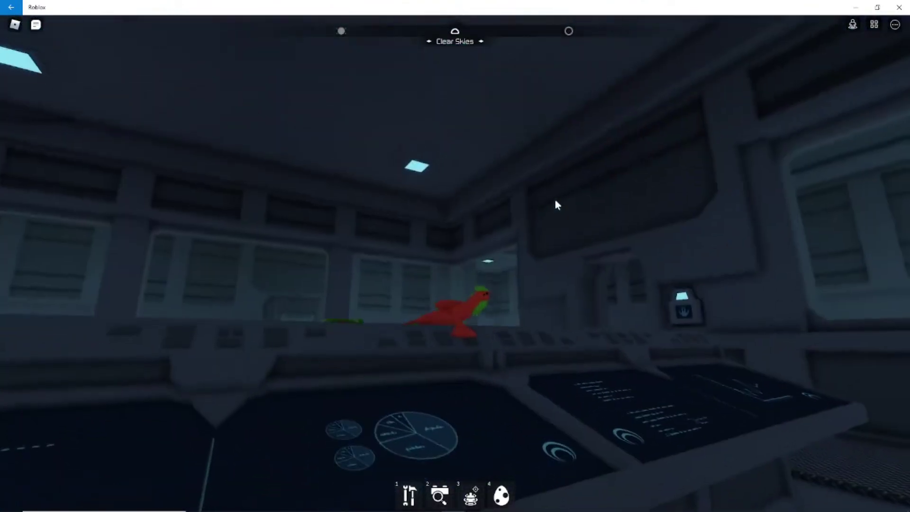
Step: Fly to the wall door, open it with E, and pass through
{"action": "key", "text": "w"}
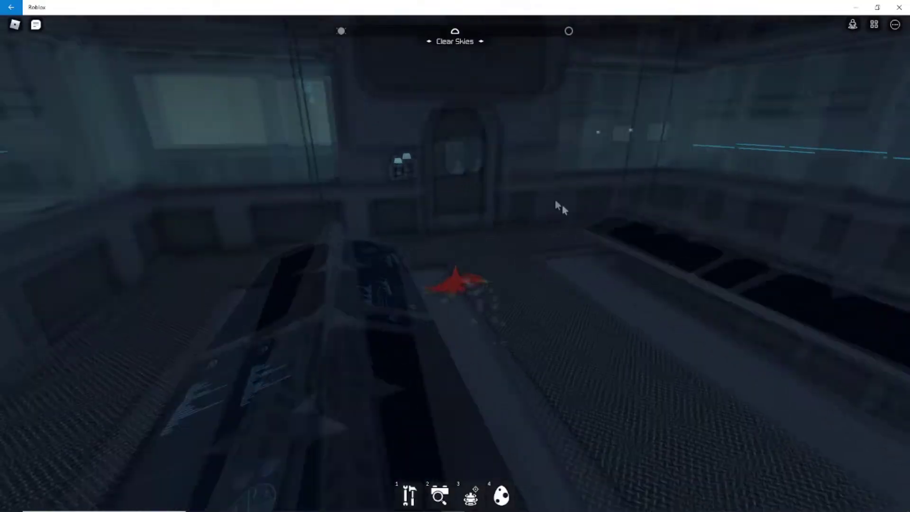
{"action": "key", "text": "e"}
{"action": "key", "text": "w"}
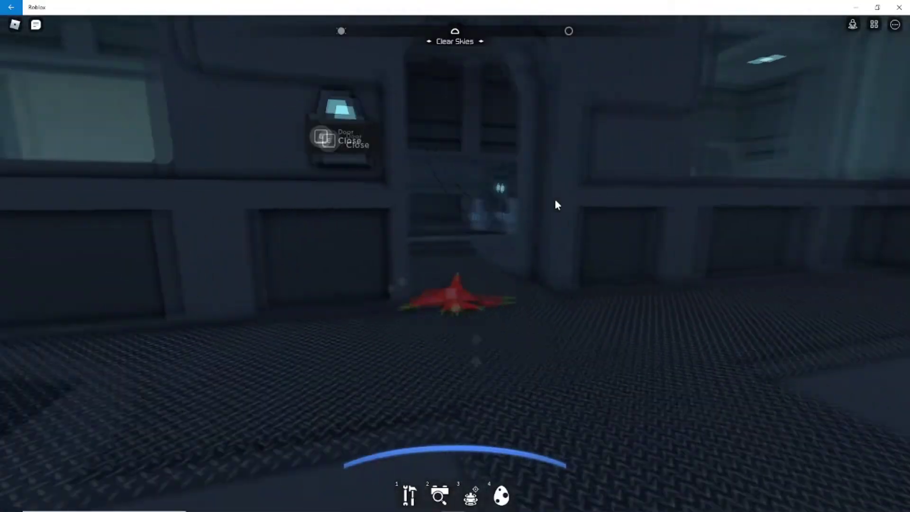
Step: Fly into the room, descend over the grated floor, and orbit the camera around the creature
{"action": "key", "text": "w"}
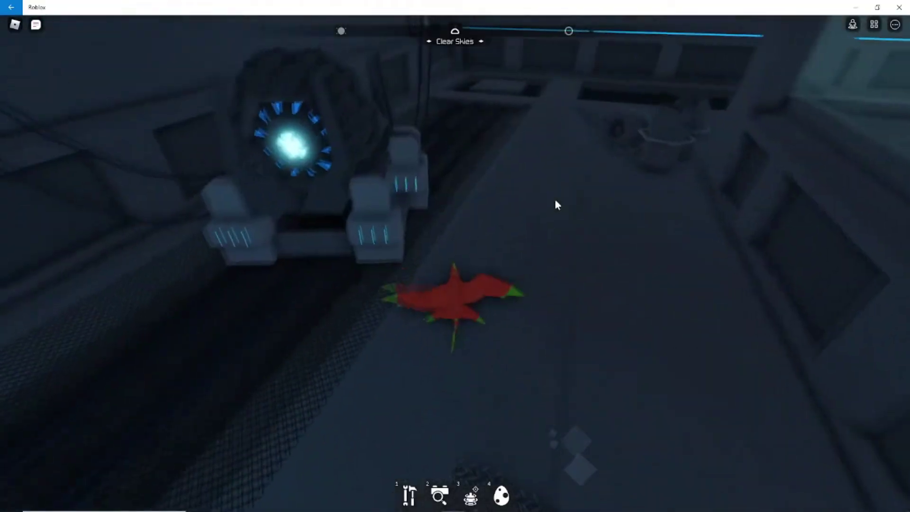
{"action": "key", "text": "w"}
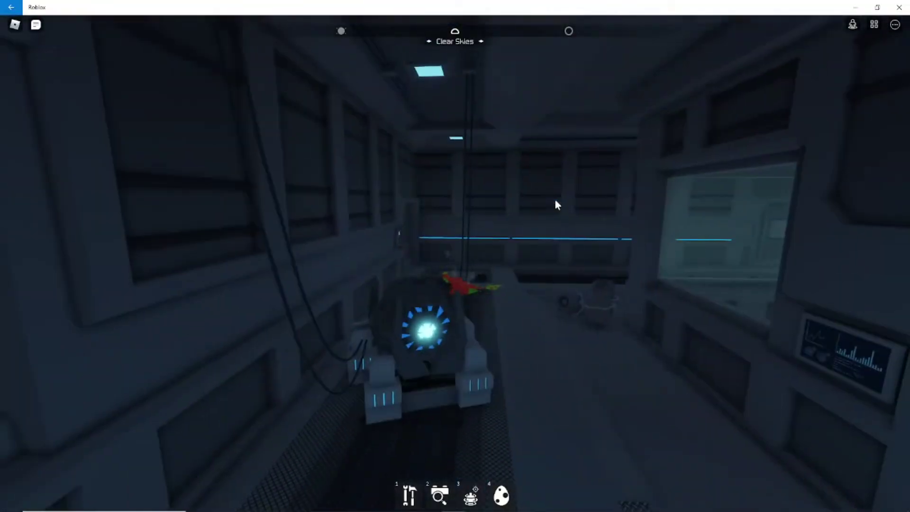
{"action": "key", "text": "w"}
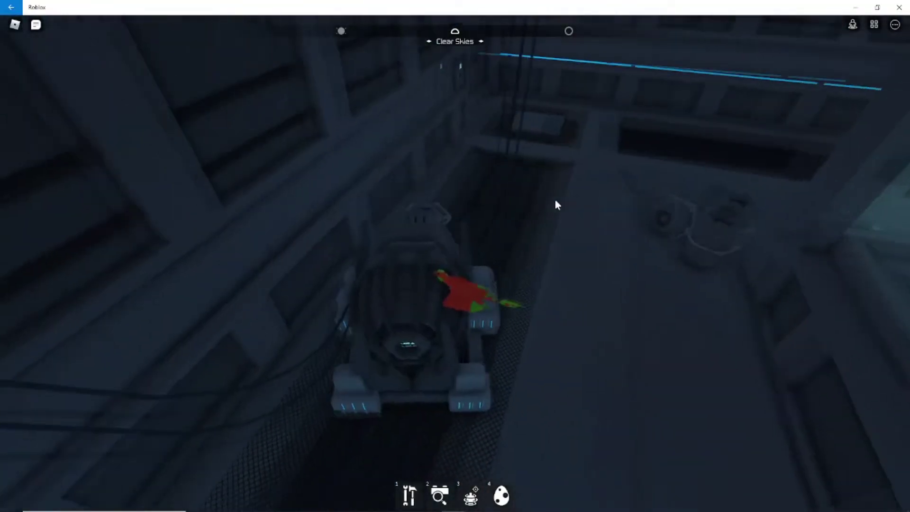
{"action": "left_click_drag", "start_coordinate": [554, 203], "coordinate": [426, 387]}
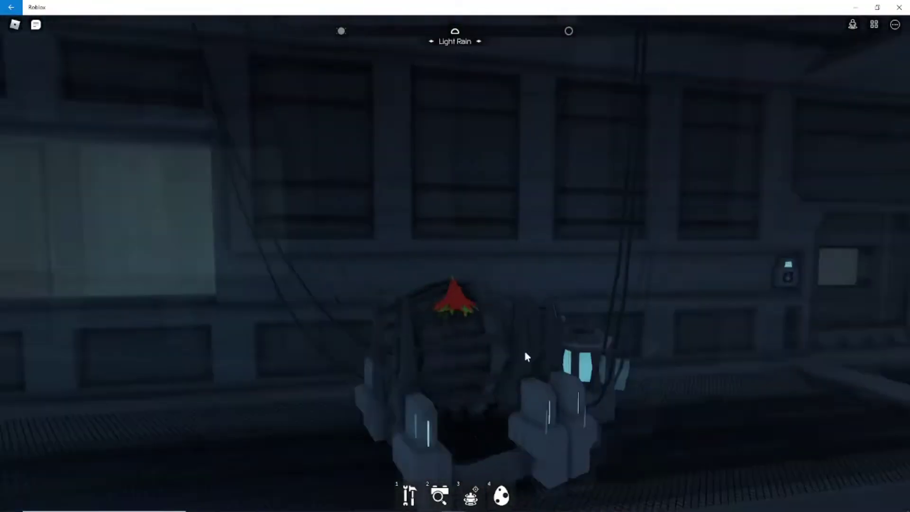
{"action": "mouse_move", "coordinate": [243, 421]}
{"action": "left_mouse_down"}
{"action": "mouse_move", "coordinate": [518, 295]}
{"action": "mouse_move", "coordinate": [542, 380]}
{"action": "left_mouse_up"}
Step: Circle the glowing machine and fly toward the far wall with the door
{"action": "key", "text": "w"}
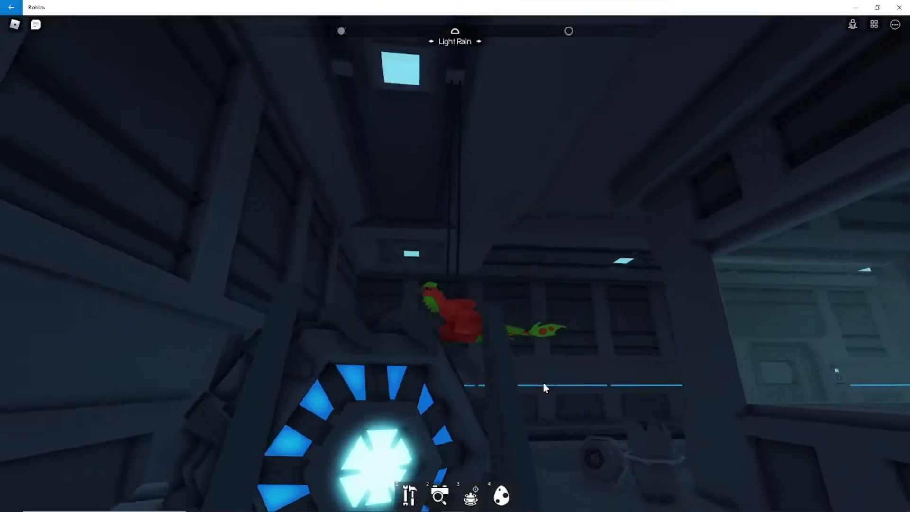
{"action": "key", "text": "w"}
{"action": "key", "text": "w"}
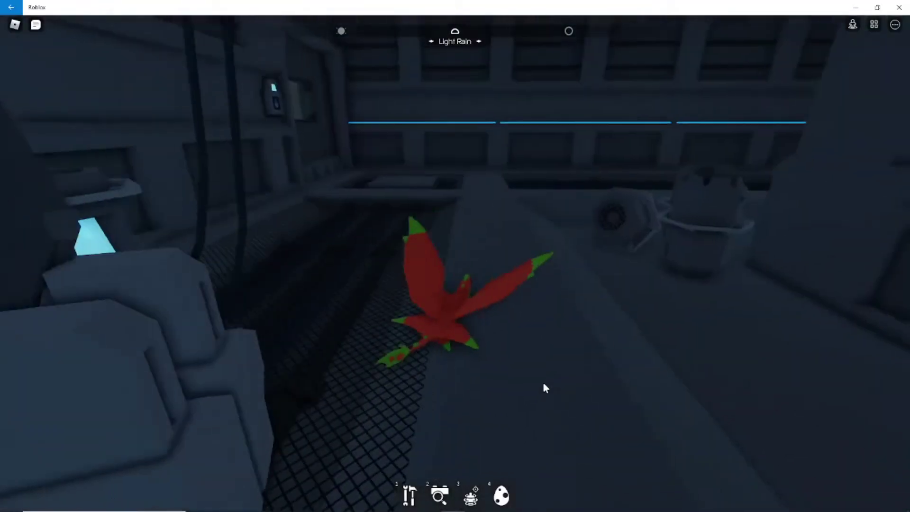
{"action": "key", "text": "w"}
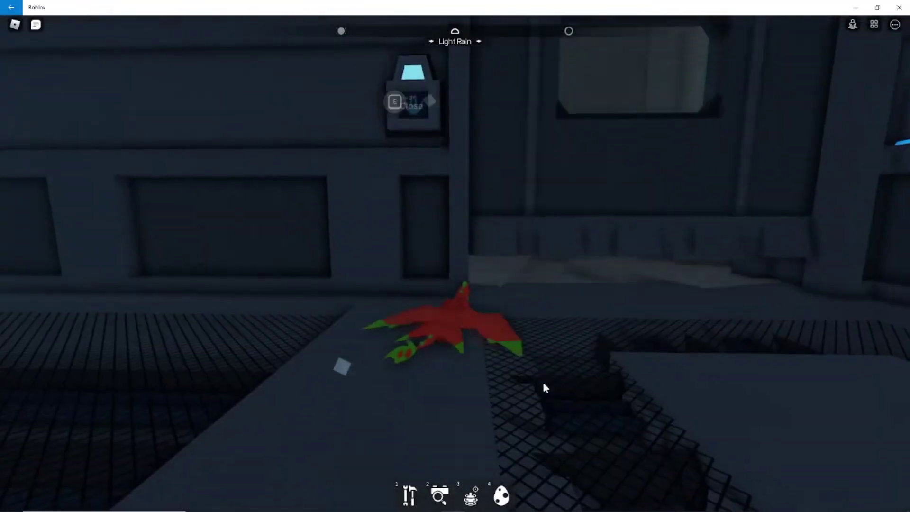
Step: Fly through the dark rooms and cave past glowing mushrooms and crystals into the next chamber
{"action": "key", "text": "w"}
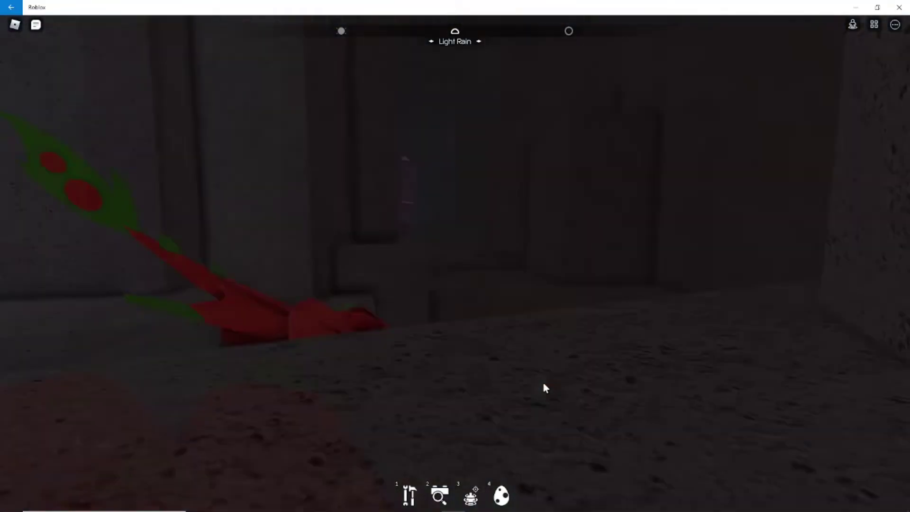
{"action": "key", "text": "w"}
{"action": "key", "text": "w"}
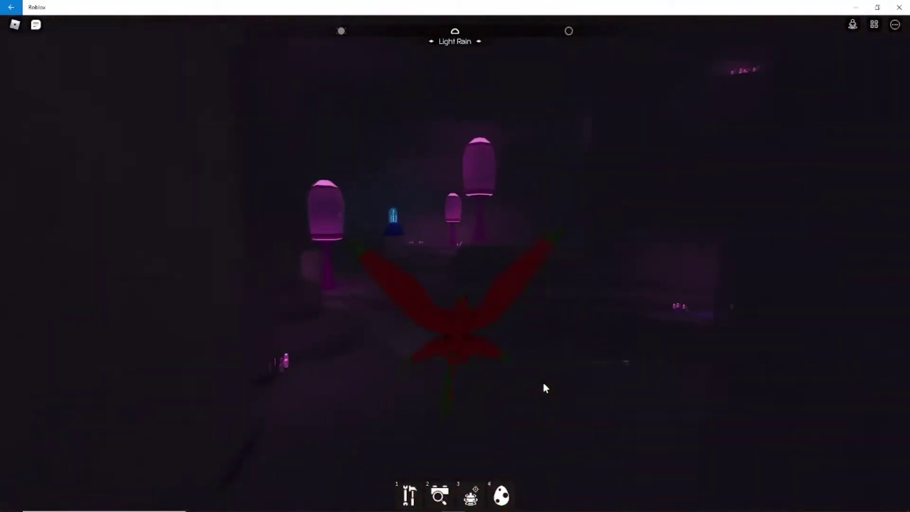
{"action": "key", "text": "w"}
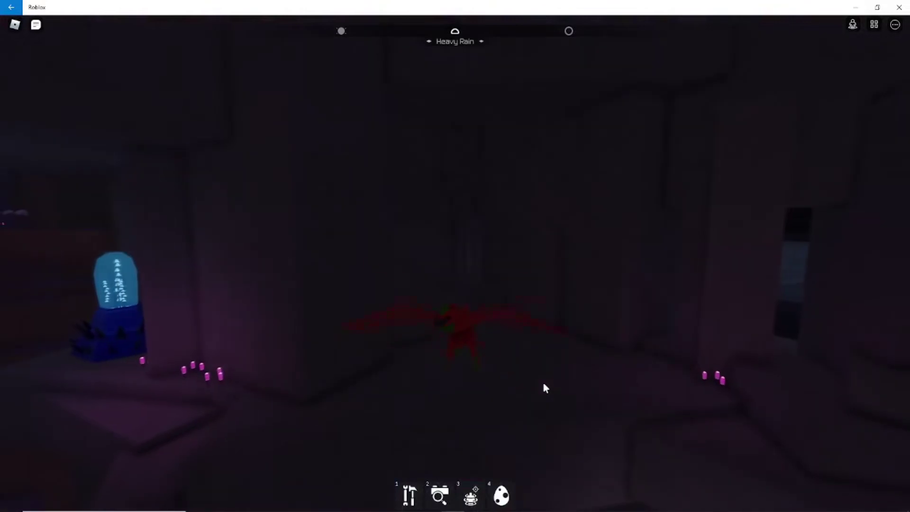
{"action": "key", "text": "w"}
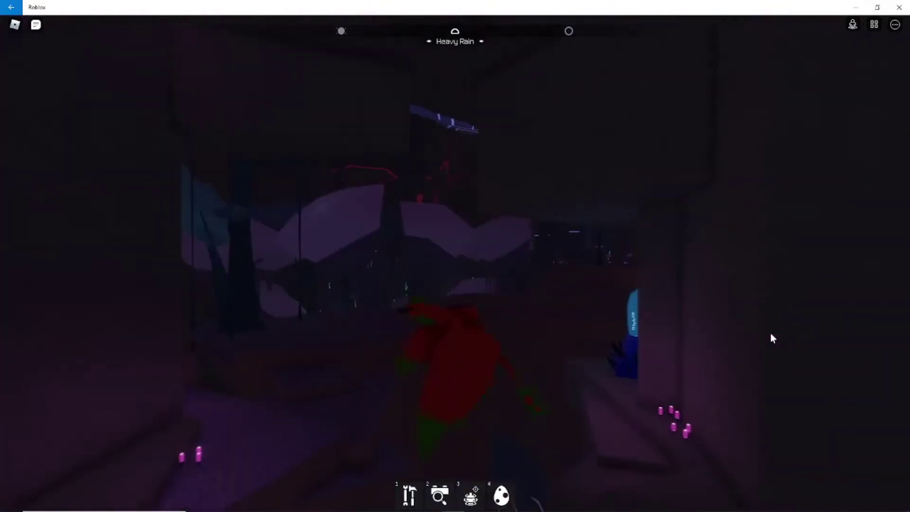
{"action": "key", "text": "w"}
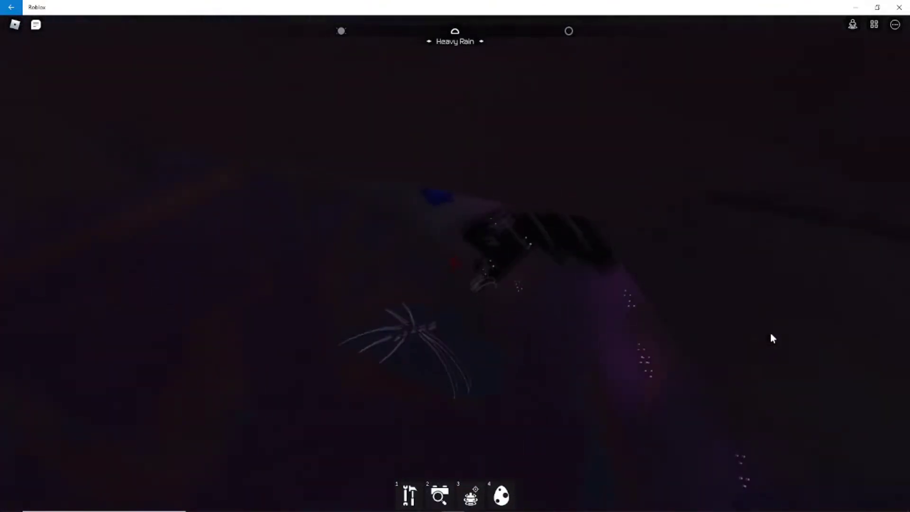
{"action": "key", "text": "w"}
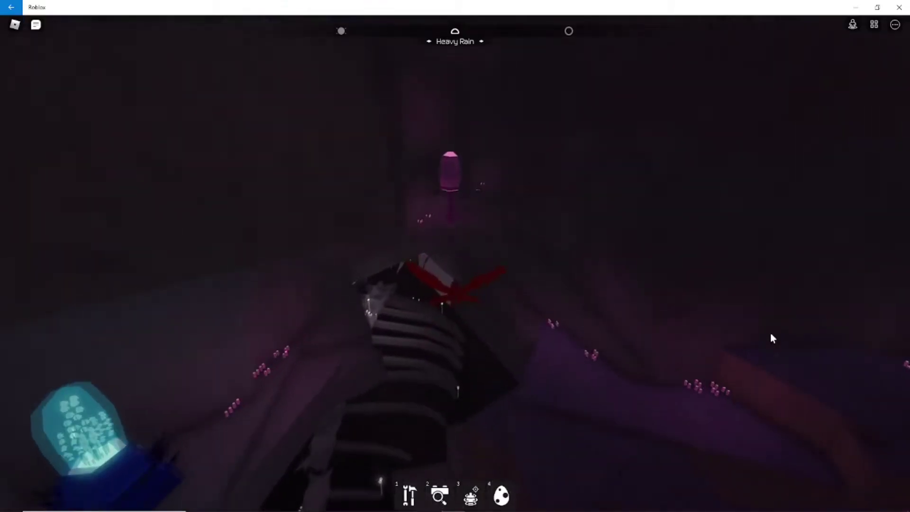
{"action": "key", "text": "w"}
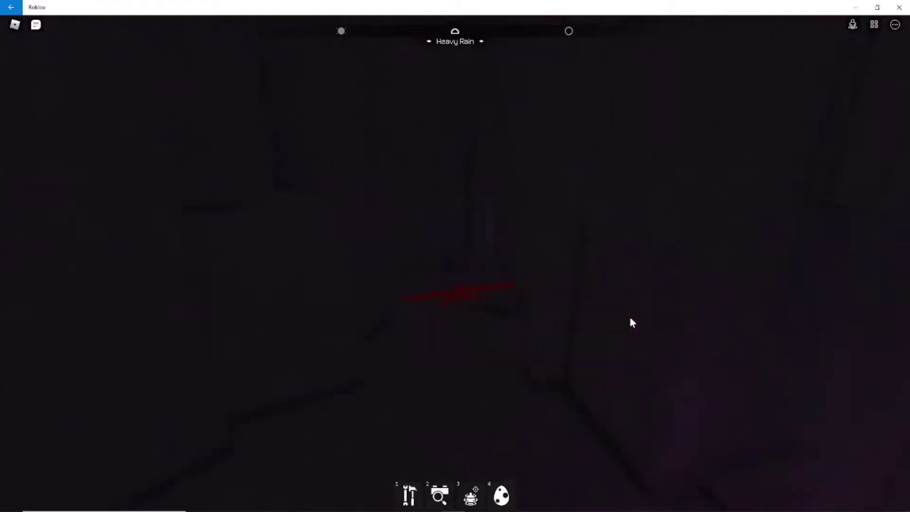
Step: Fly along the lit facility corridor and through the door into the containment room
{"action": "key", "text": "w"}
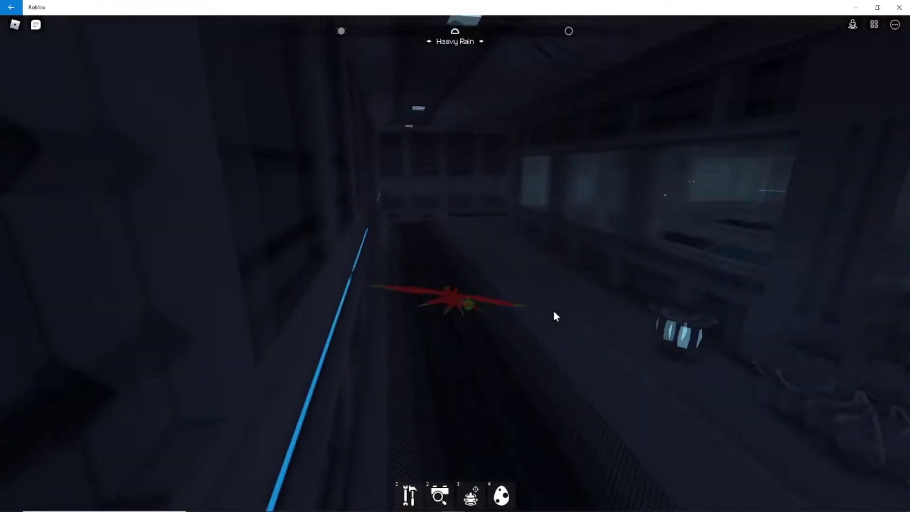
{"action": "key", "text": "w"}
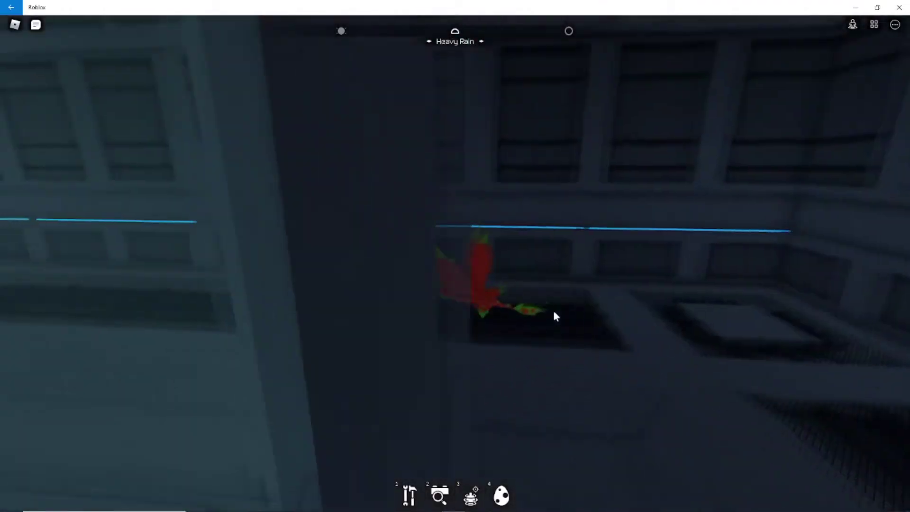
{"action": "key", "text": "w"}
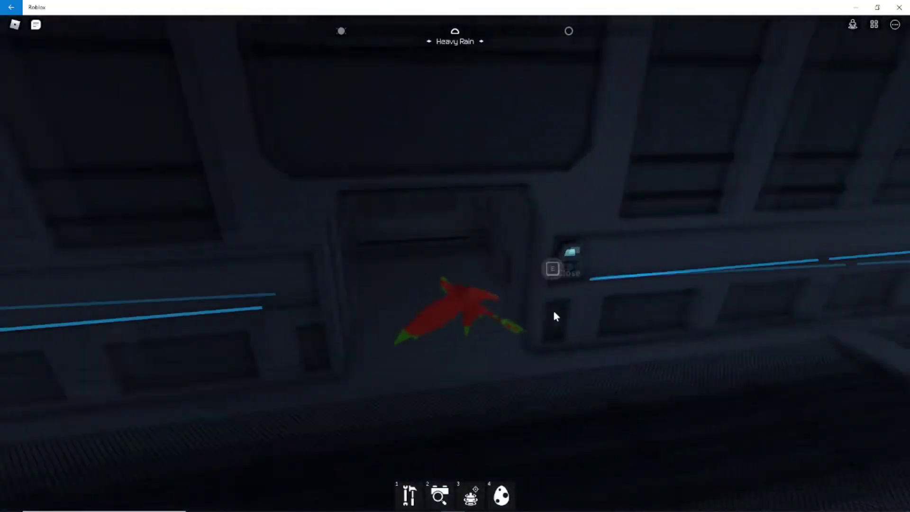
{"action": "key", "text": "w"}
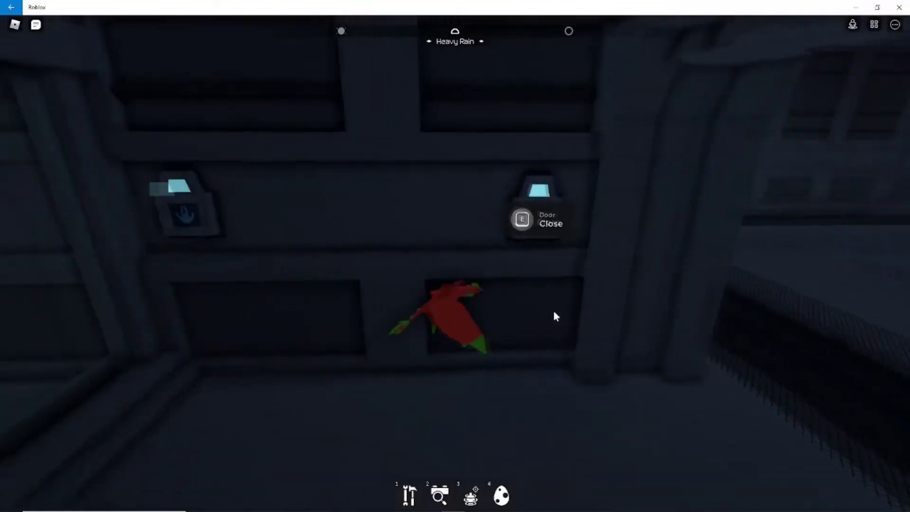
Step: Circle across the containment room and open its far door with E
{"action": "key", "text": "w"}
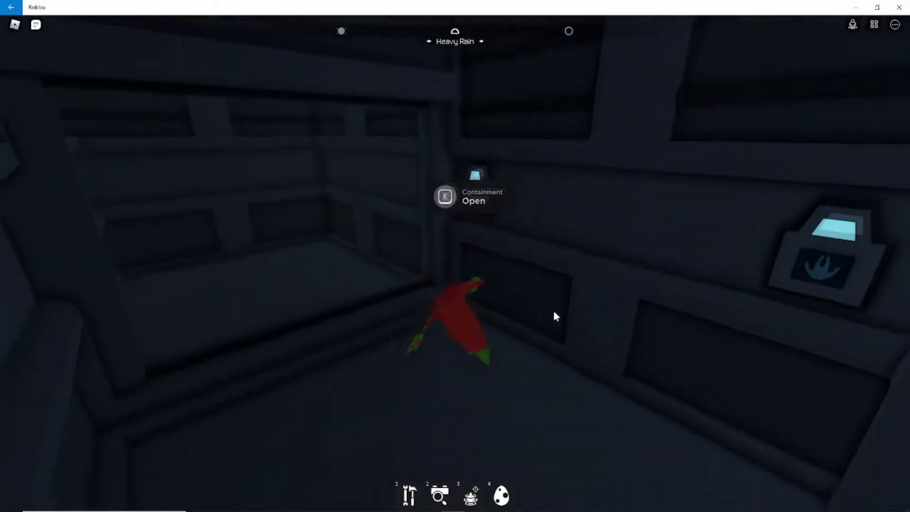
{"action": "key", "text": "w"}
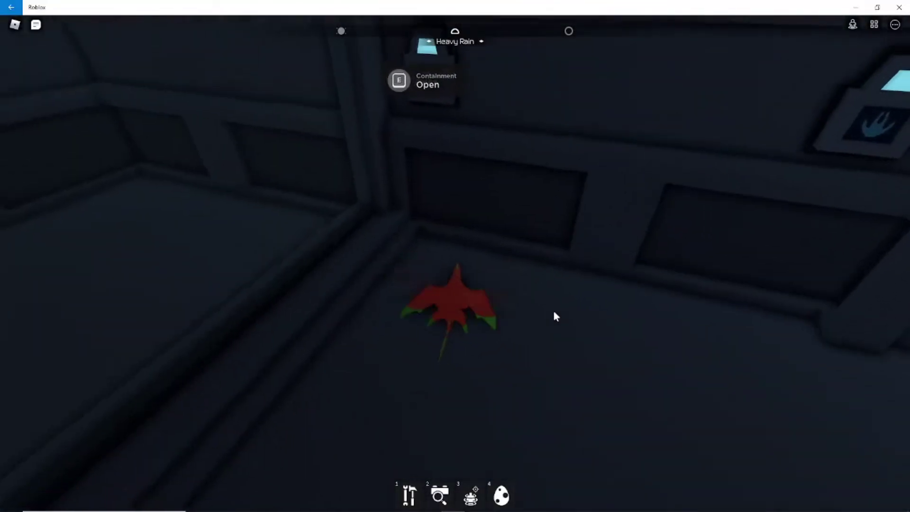
{"action": "key", "text": "w"}
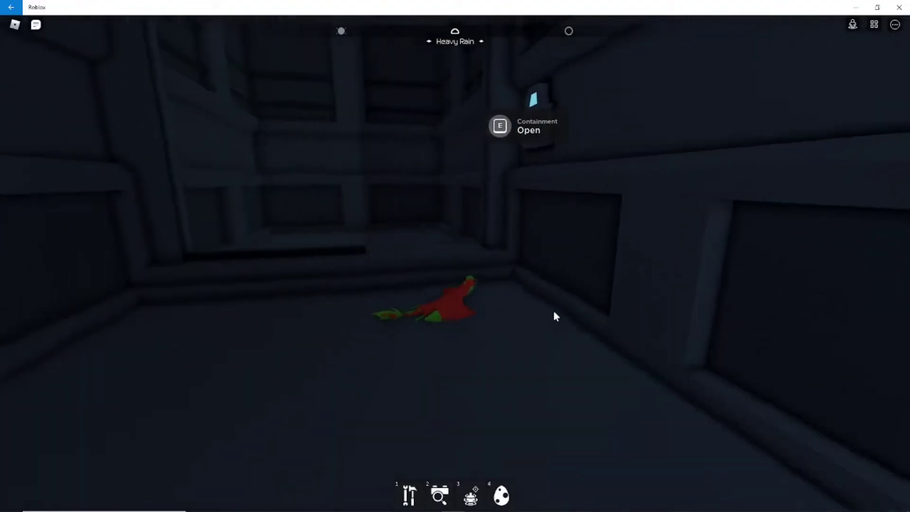
{"action": "key", "text": "w"}
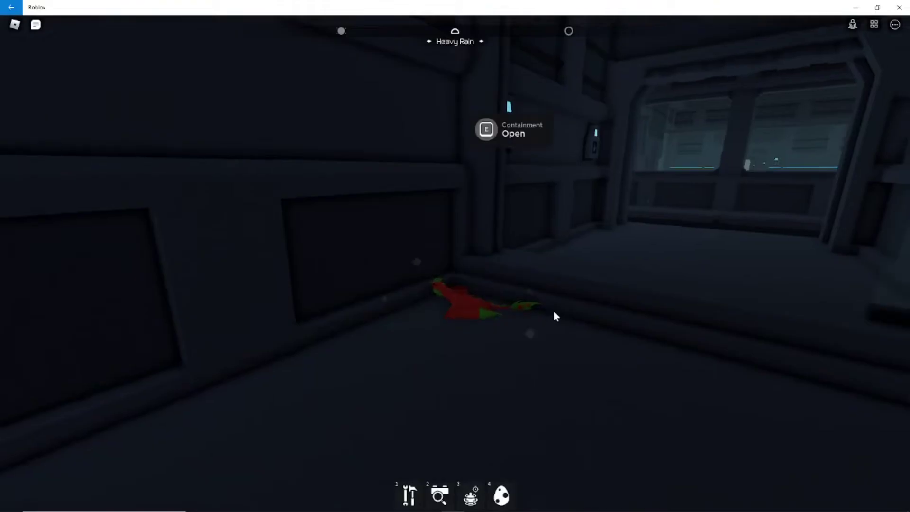
{"action": "key", "text": "w"}
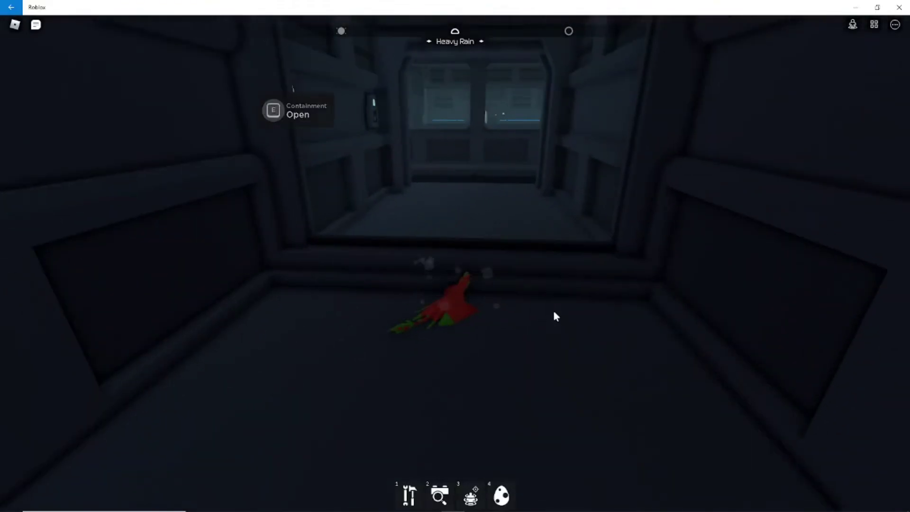
{"action": "key", "text": "e"}
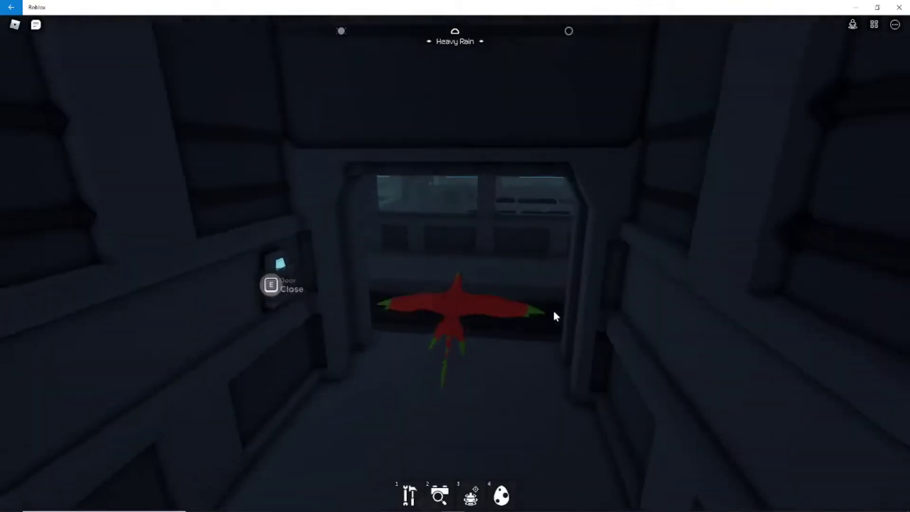
Step: Fly the parrot through the containment door and column room, opening the door beyond
{"action": "key", "text": "w"}
{"action": "key", "text": "w"}
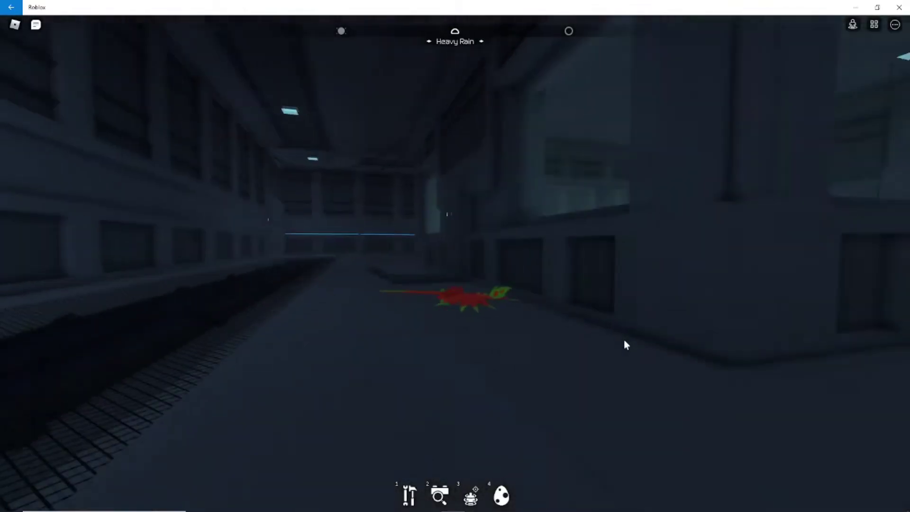
{"action": "key", "text": "w"}
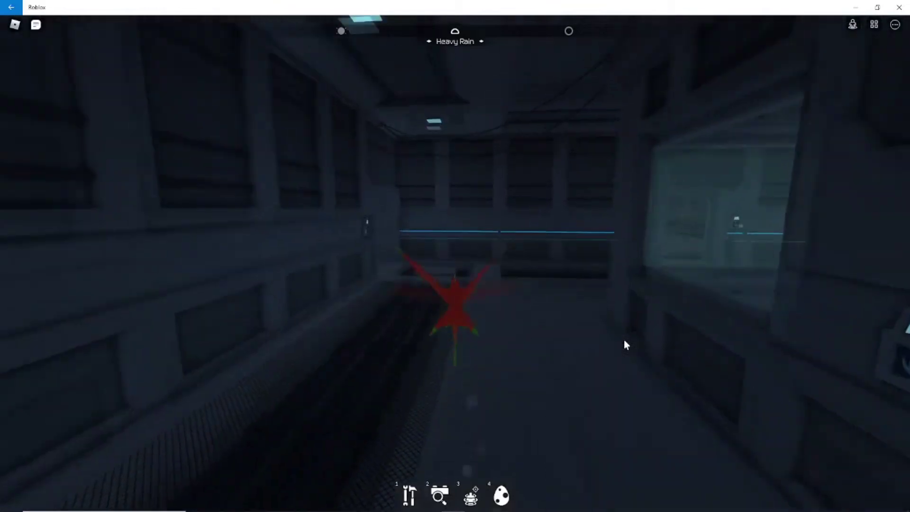
{"action": "key", "text": "w"}
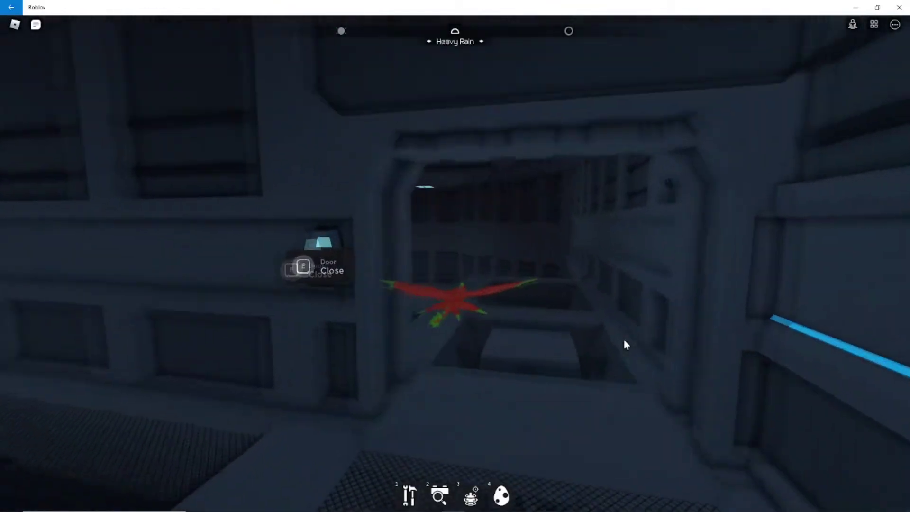
{"action": "key", "text": "w"}
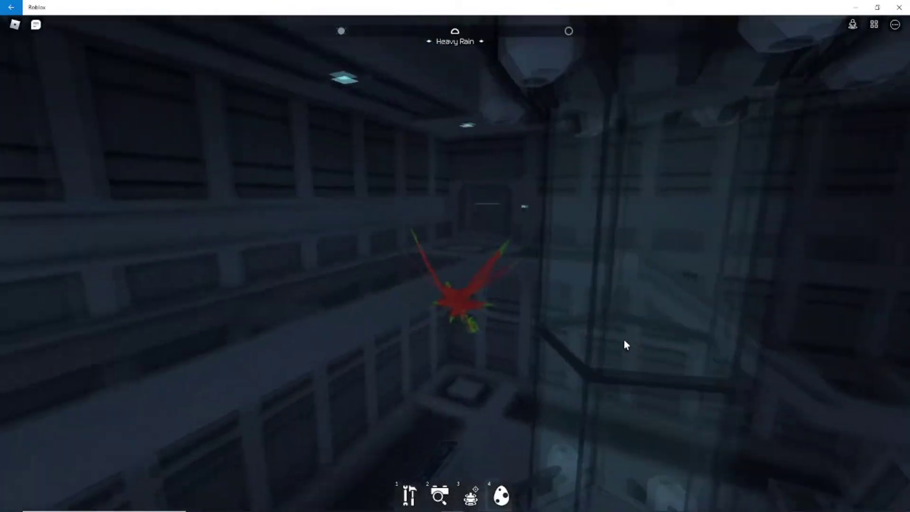
{"action": "key", "text": "e"}
{"action": "key", "text": "w"}
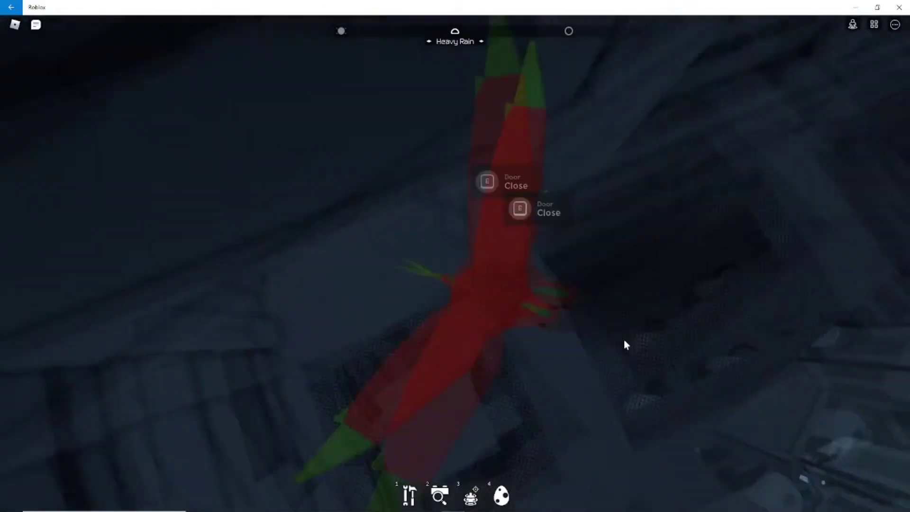
Step: Enter the mesh-floored hall, open the test tube, and land on the grated floor
{"action": "key", "text": "w"}
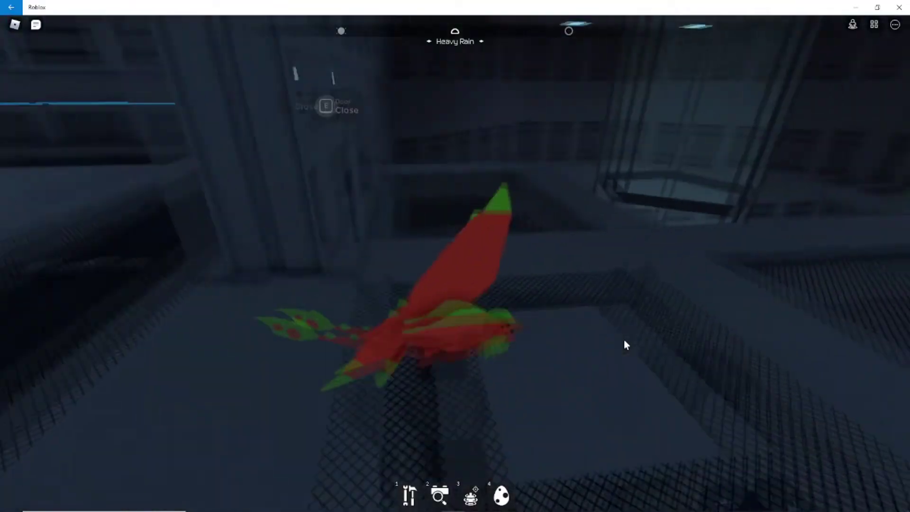
{"action": "key", "text": "w"}
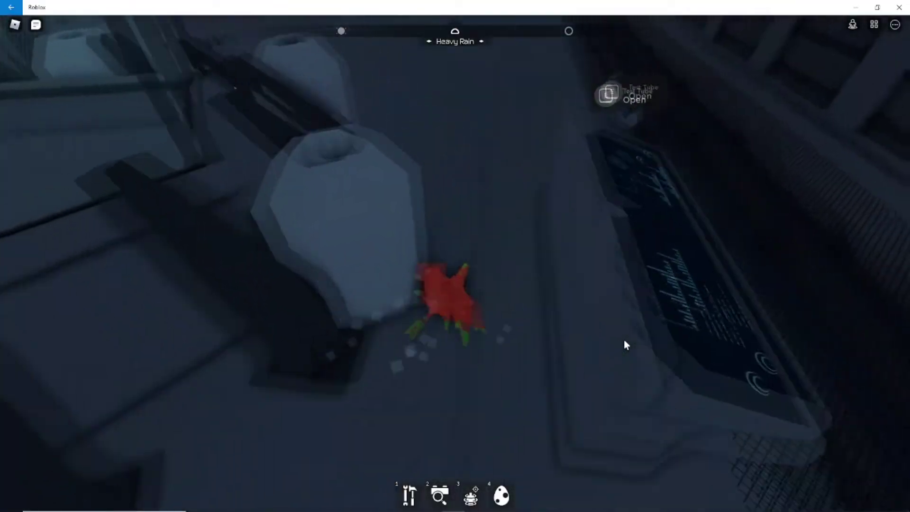
{"action": "key", "text": "e"}
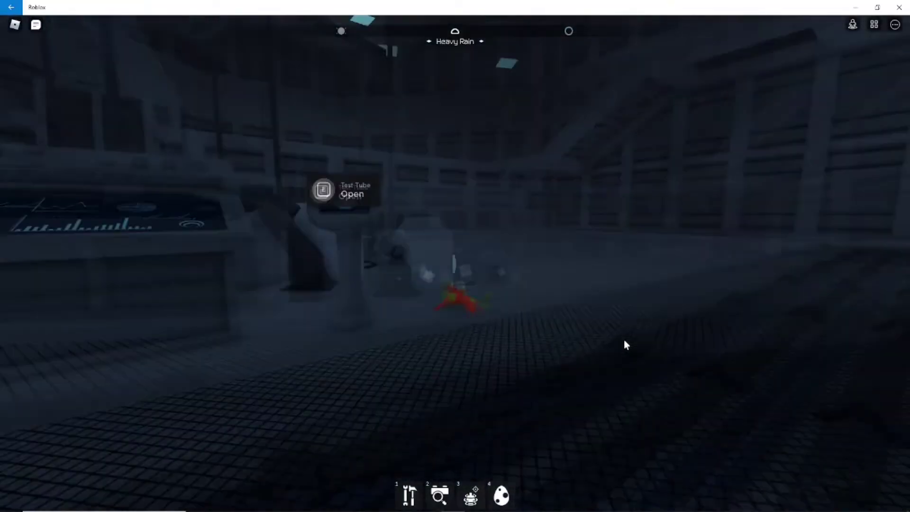
{"action": "key", "text": "space"}
{"action": "key", "text": "w"}
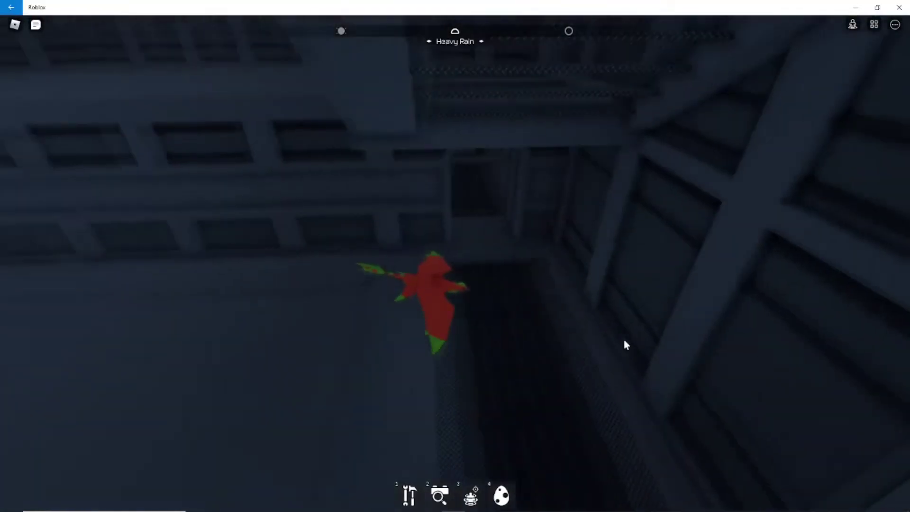
{"action": "key", "text": "w"}
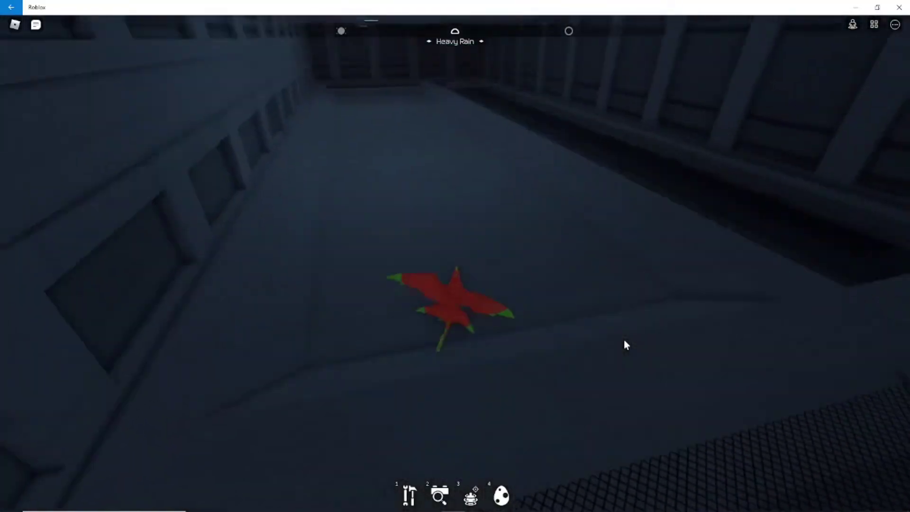
{"action": "key", "text": "w"}
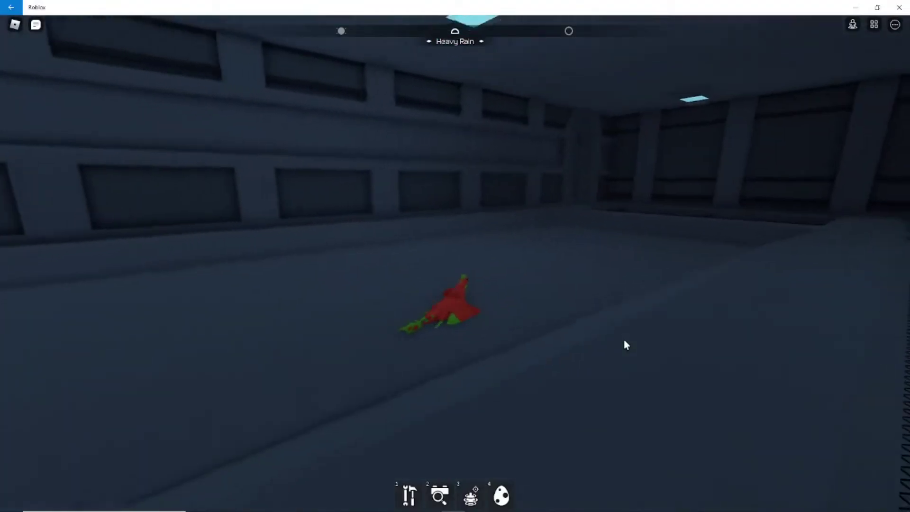
Step: Climb into the canister room and circle the glass enclosure, leaving by the corridor
{"action": "key", "text": "space"}
{"action": "key", "text": "w"}
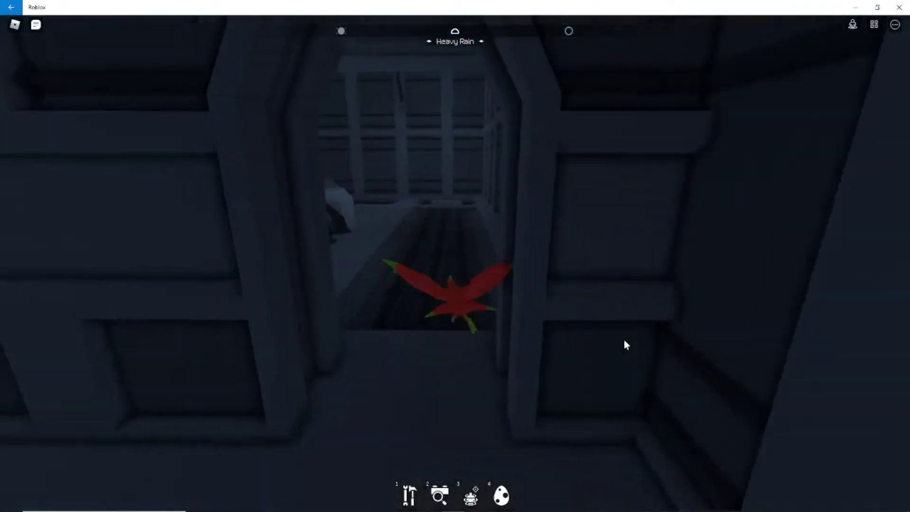
{"action": "key", "text": "w"}
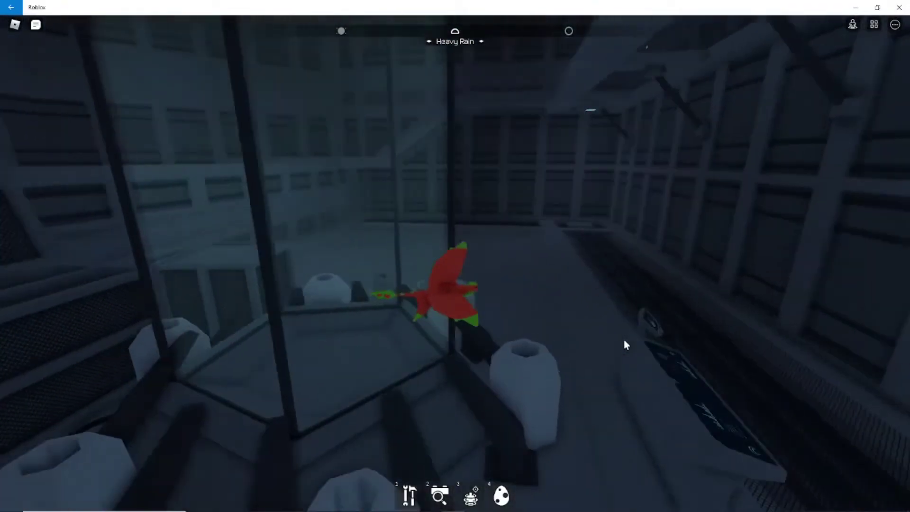
{"action": "key", "text": "w"}
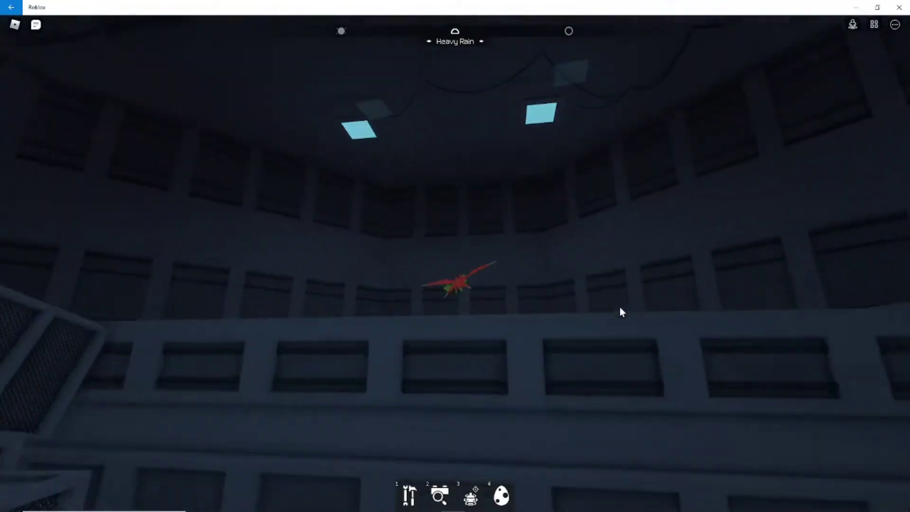
{"action": "key", "text": "w"}
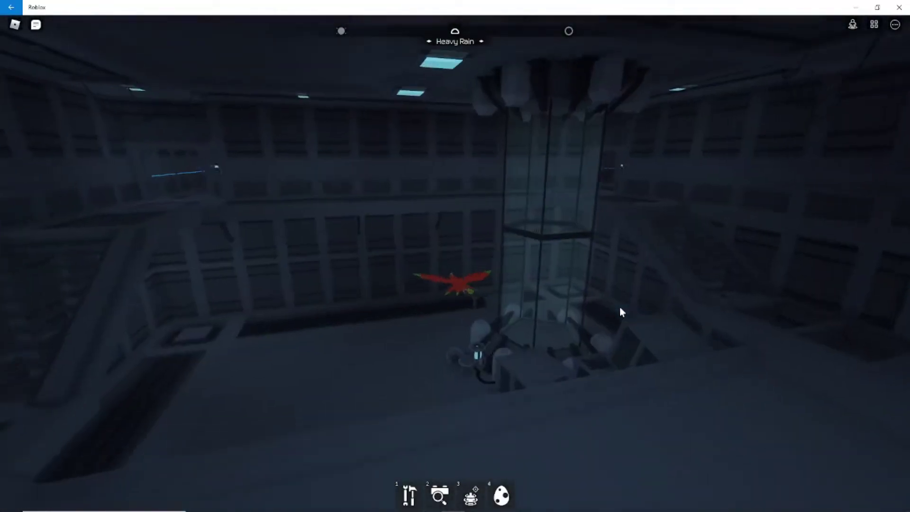
Step: Dive through the large window and fly around the big windowed room
{"action": "key", "text": "w"}
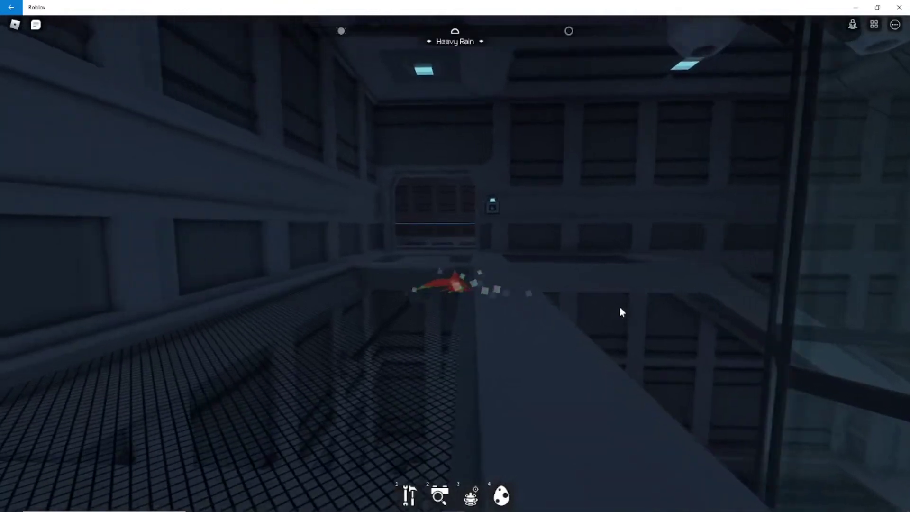
{"action": "key", "text": "w"}
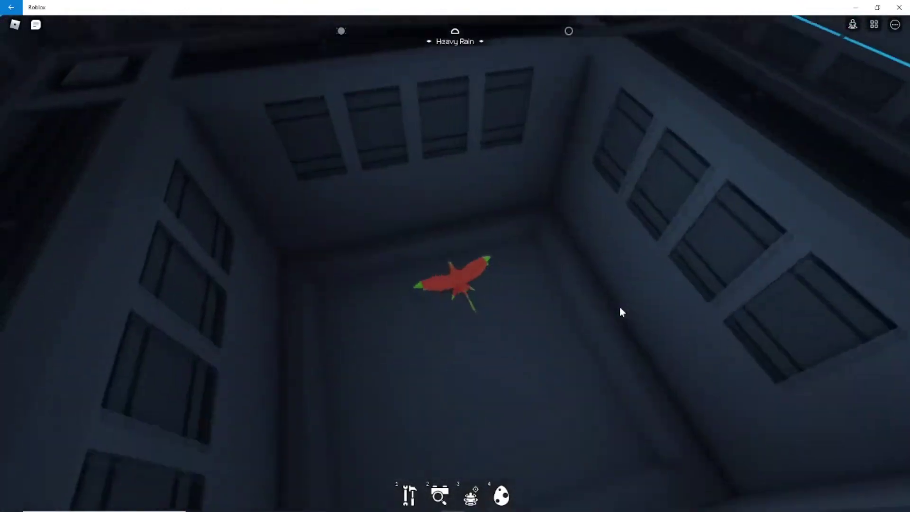
{"action": "key", "text": "w"}
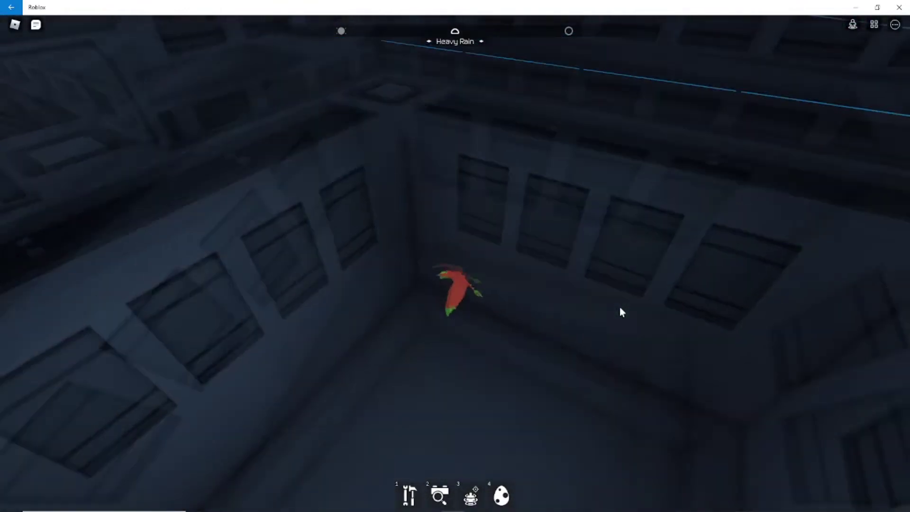
{"action": "key", "text": "w"}
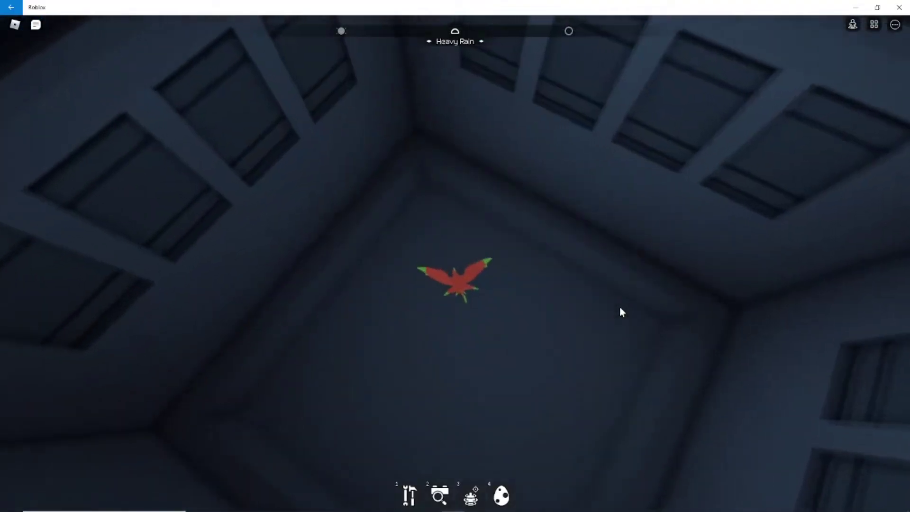
{"action": "key", "text": "w"}
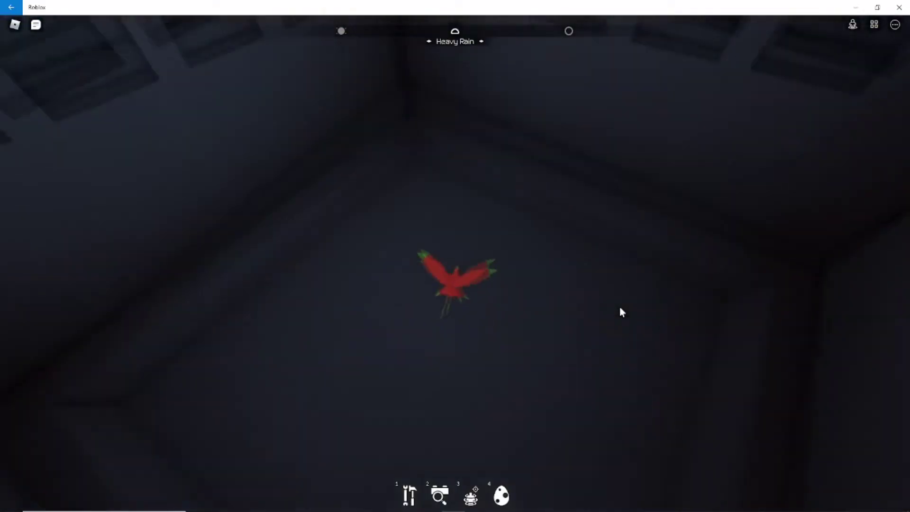
{"action": "key", "text": "w"}
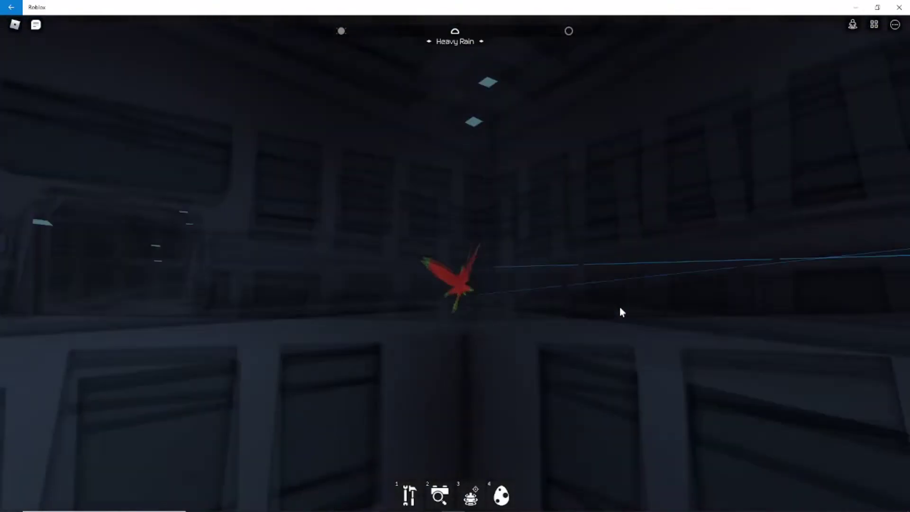
Step: Keep flying through the rooms and along the corridors past a door
{"action": "key", "text": "w"}
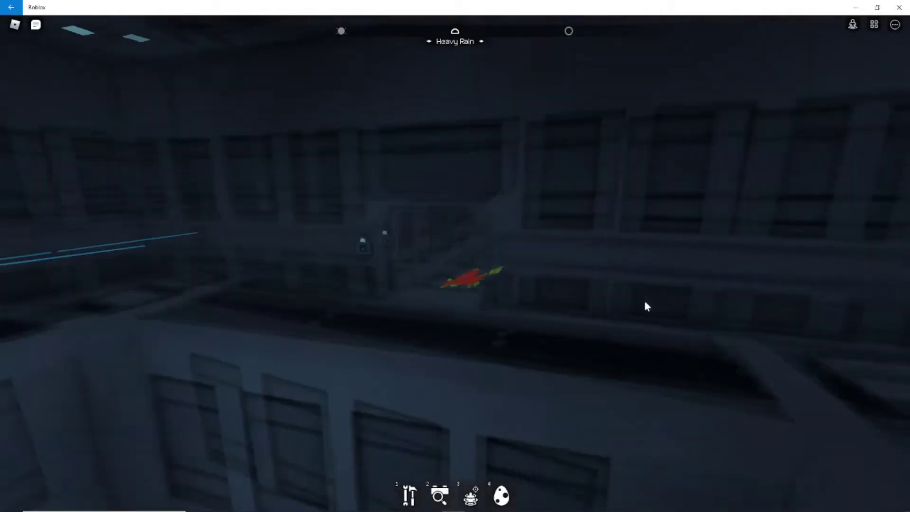
{"action": "key", "text": "w"}
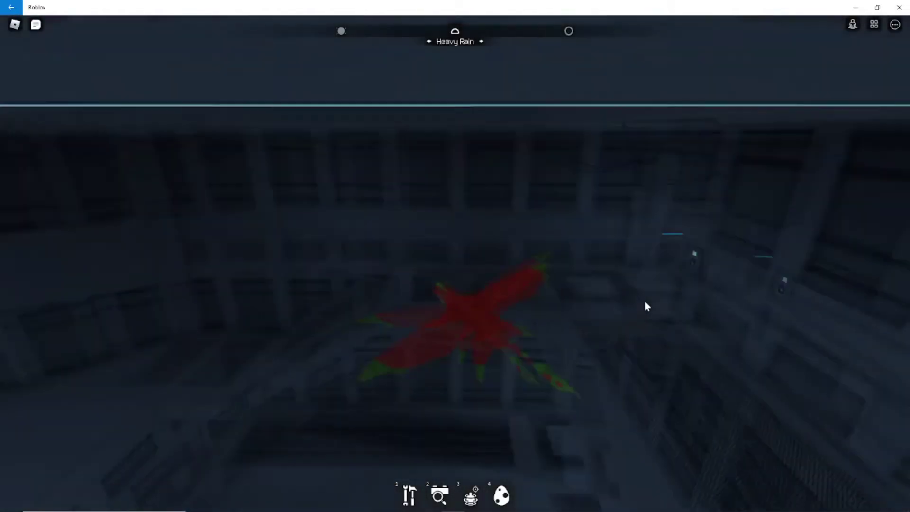
{"action": "key", "text": "w"}
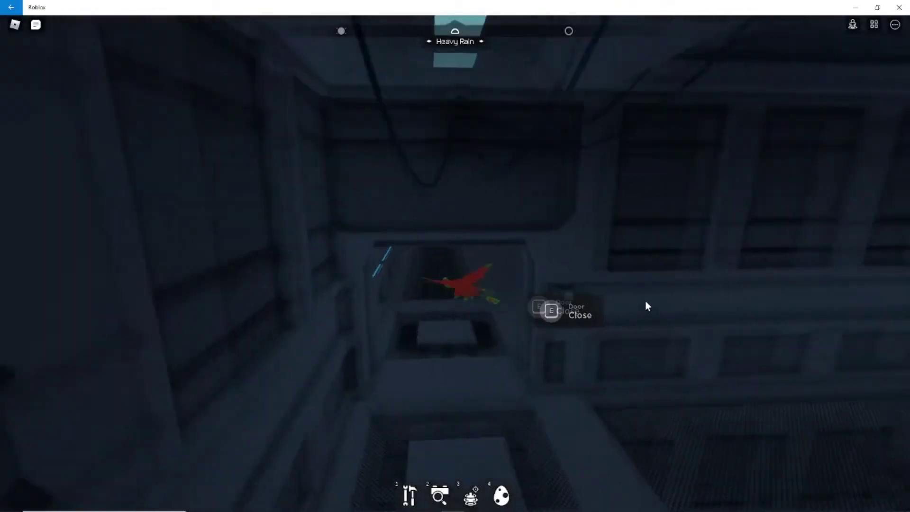
{"action": "key", "text": "w"}
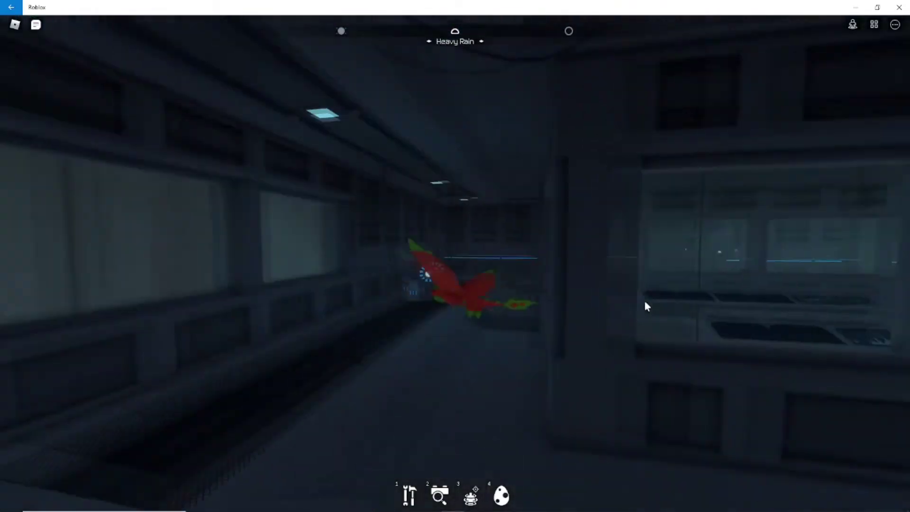
Step: Fly out of the dark rooms, weave through the glowing-lamp mushroom forest, and descend
{"action": "key", "text": "w"}
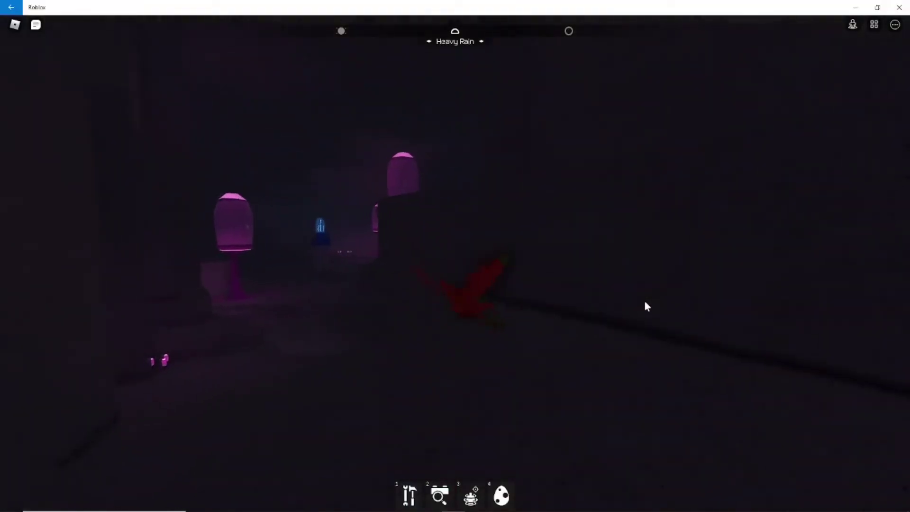
{"action": "key", "text": "w"}
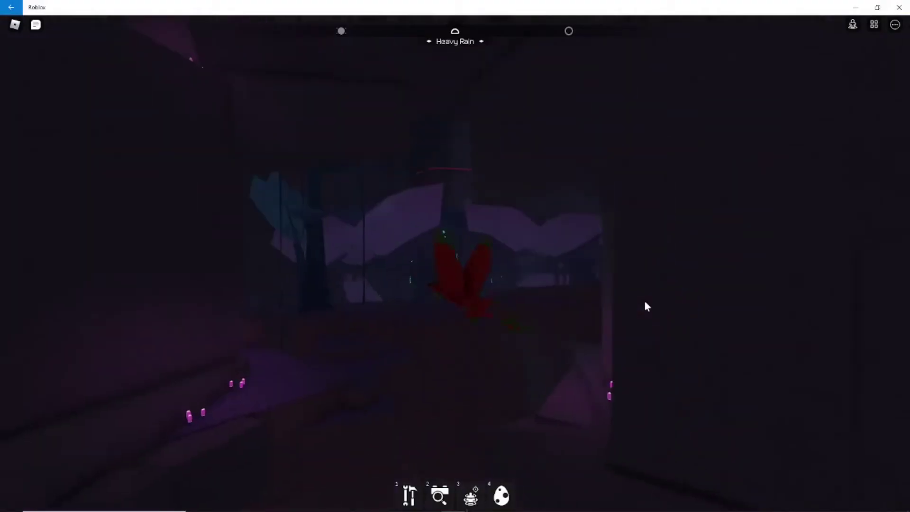
{"action": "key", "text": "w"}
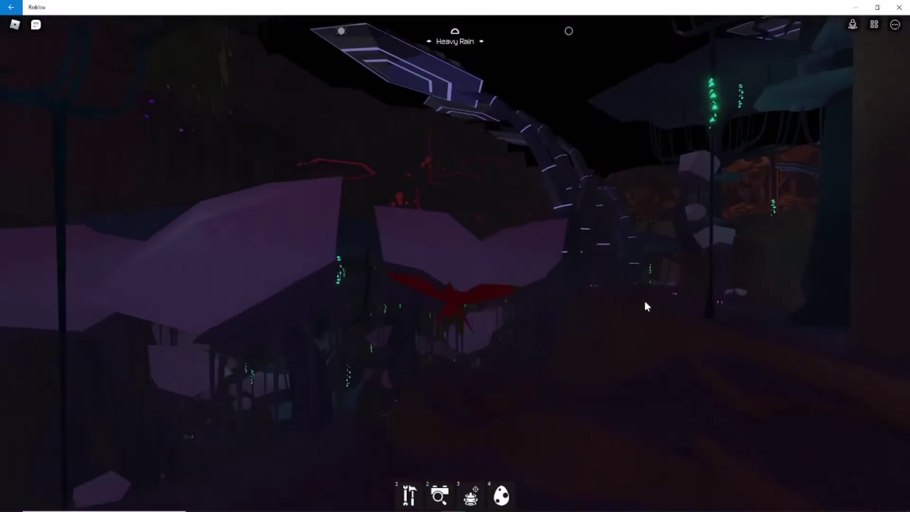
{"action": "key", "text": "w"}
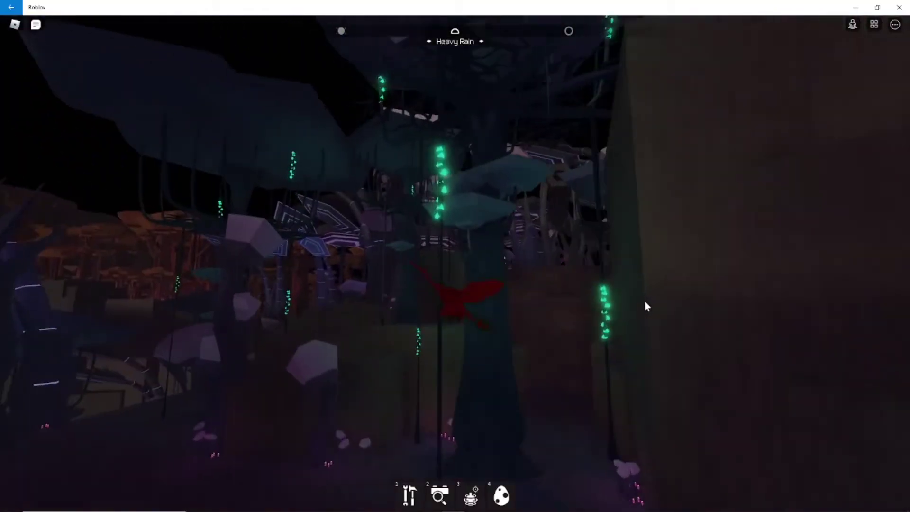
{"action": "key", "text": "w"}
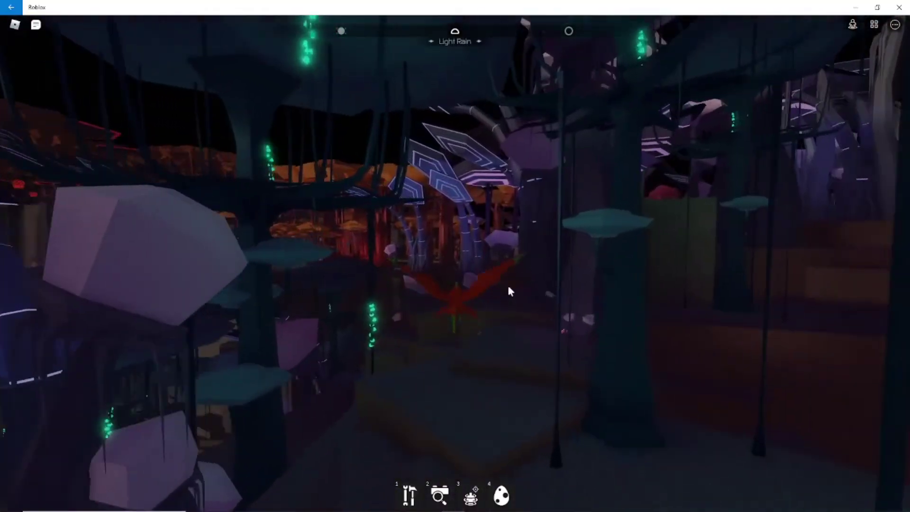
{"action": "key", "text": "w"}
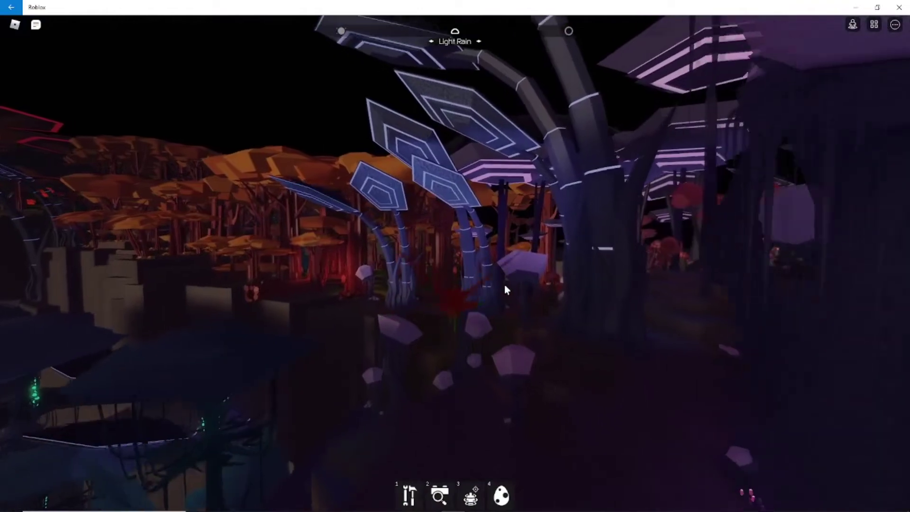
{"action": "key", "text": "w"}
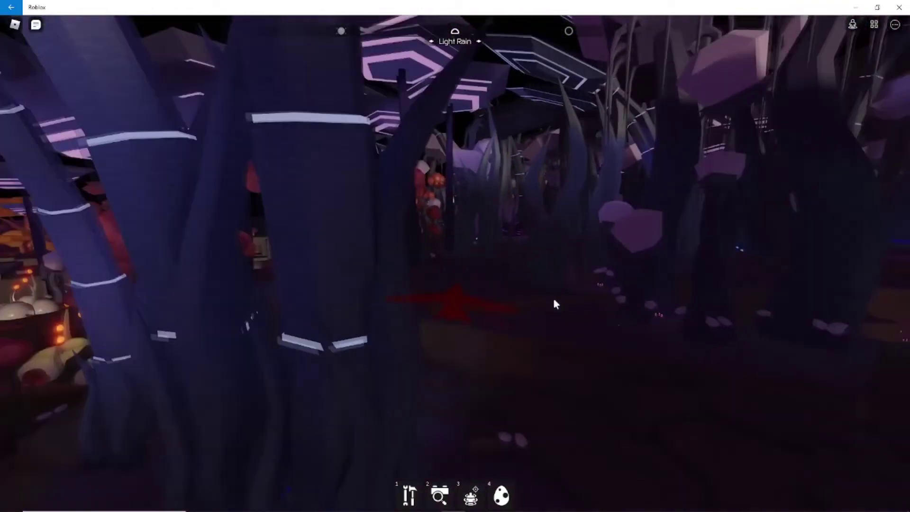
{"action": "key", "text": "w"}
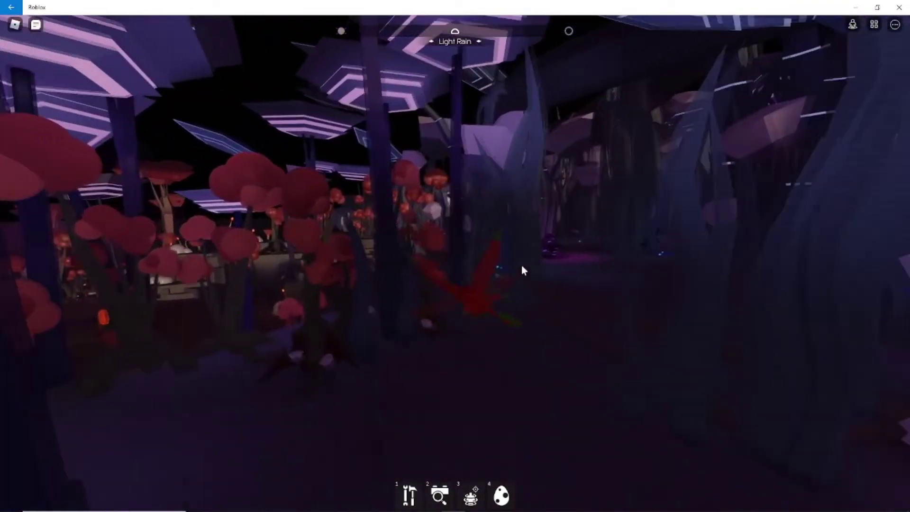
{"action": "key", "text": "w"}
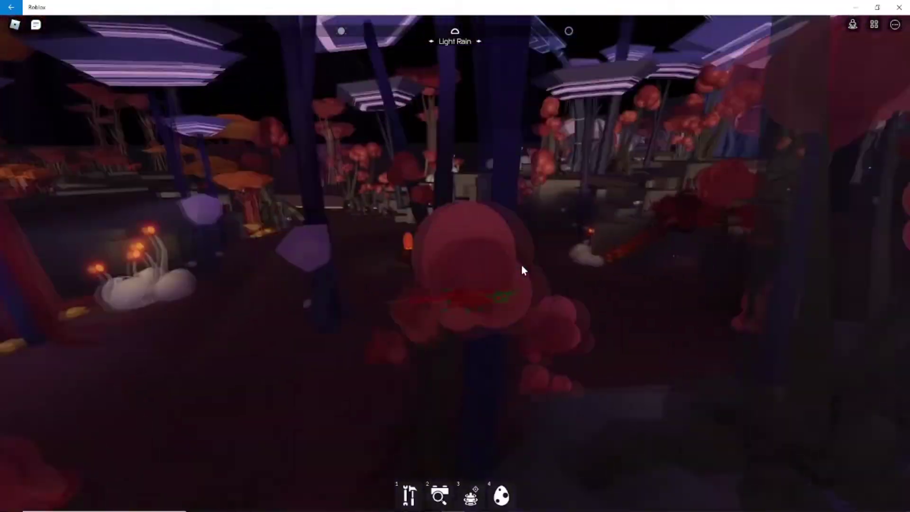
{"action": "key", "text": "w"}
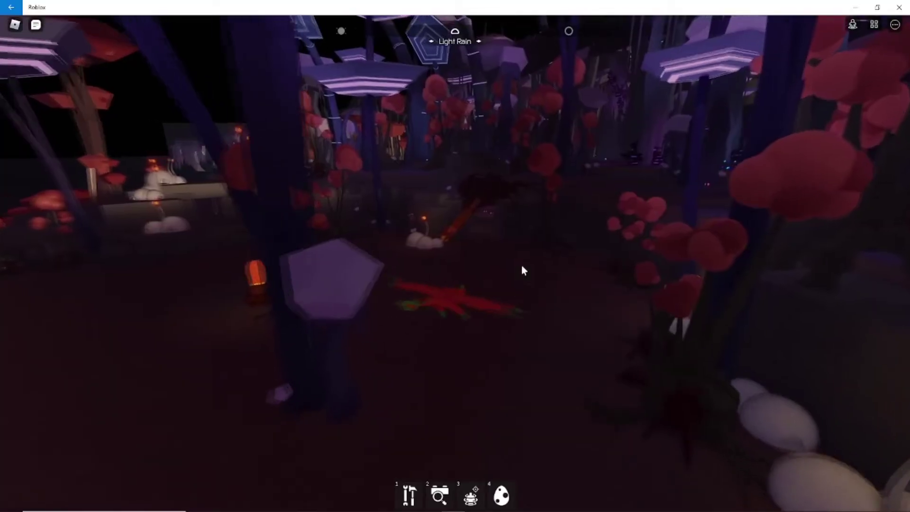
Step: Approach the big red creature by the campfire and eggs, flee, die, and respawn
{"action": "key", "text": "w"}
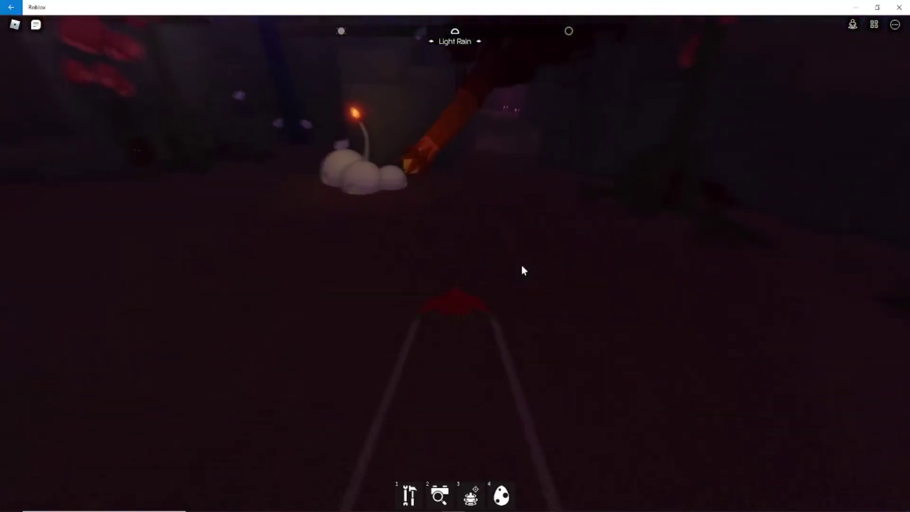
{"action": "key", "text": "w"}
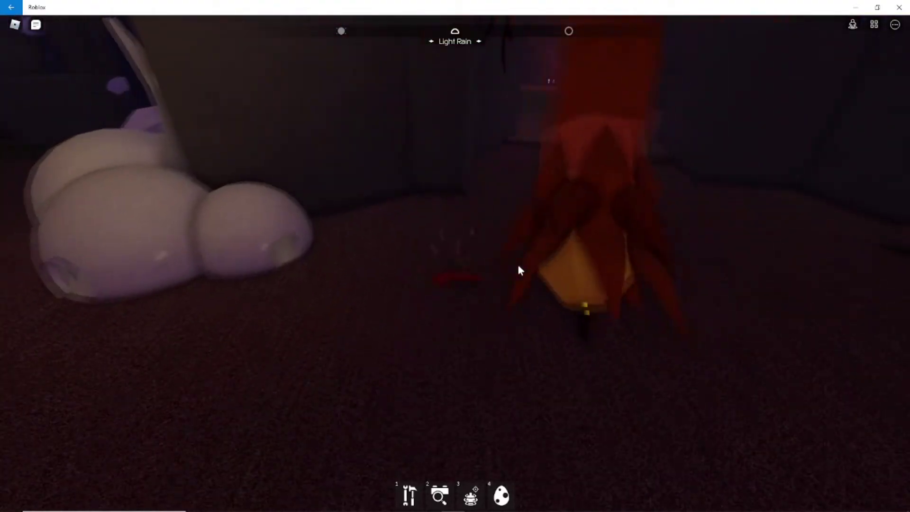
{"action": "key", "text": "w"}
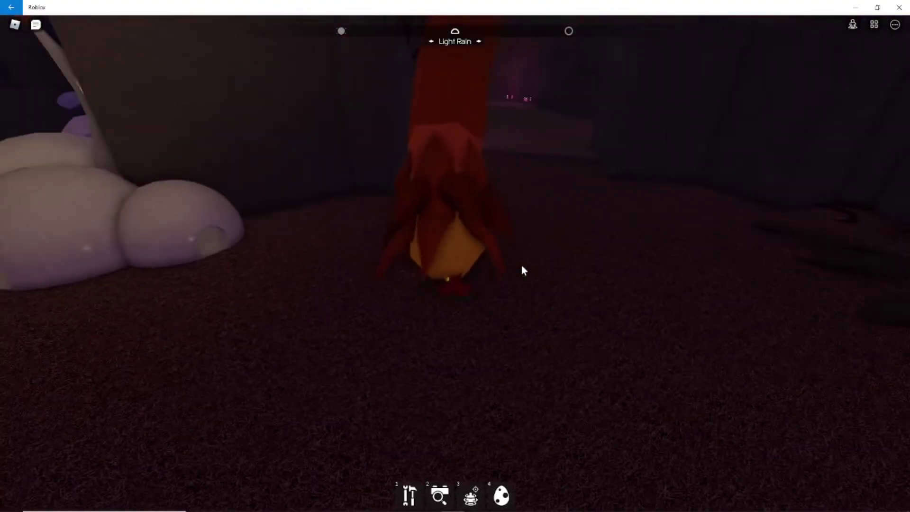
{"action": "key", "text": "s"}
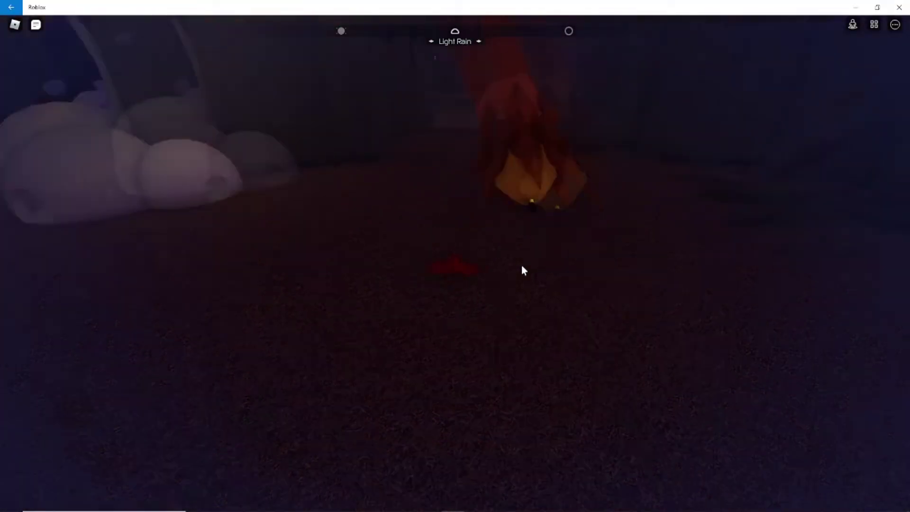
{"action": "key", "text": "a"}
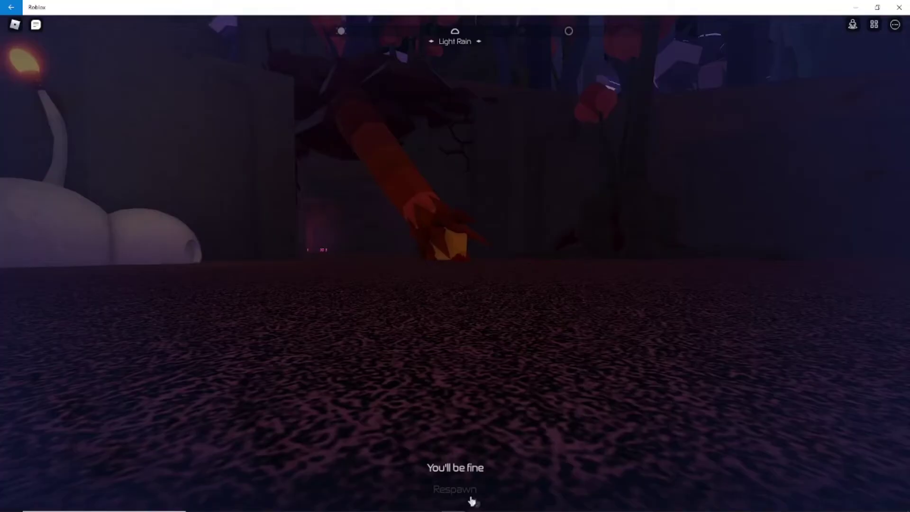
{"action": "left_click", "coordinate": [463, 498]}
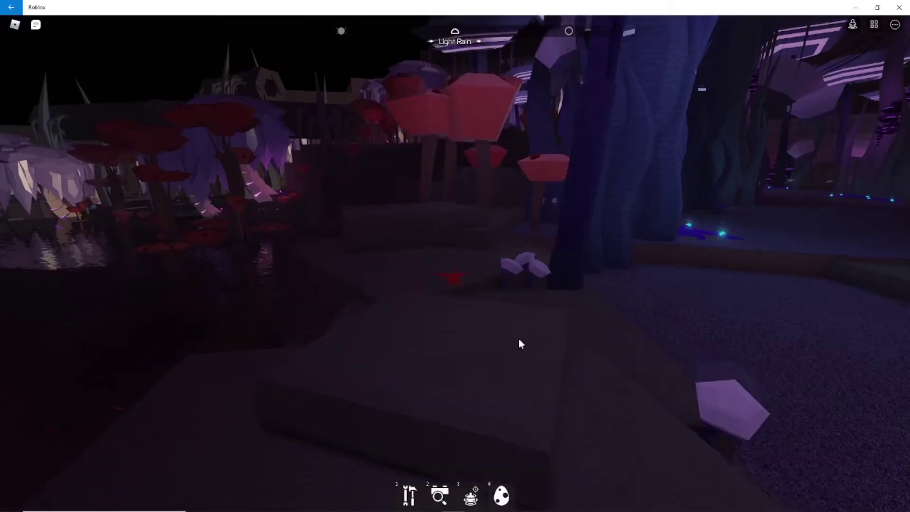
Step: Fly over the dark water past the red mushroom trees to the purple crystal canopy
{"action": "key", "text": "w"}
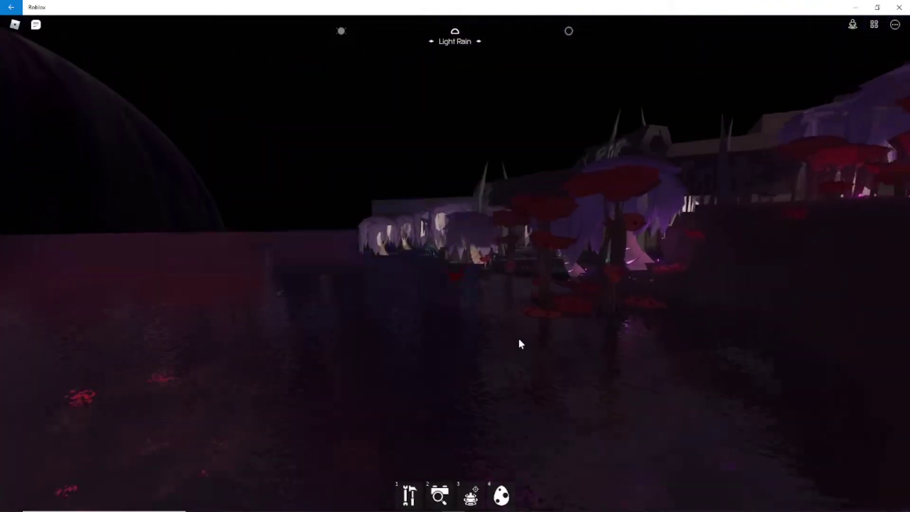
{"action": "key", "text": "w"}
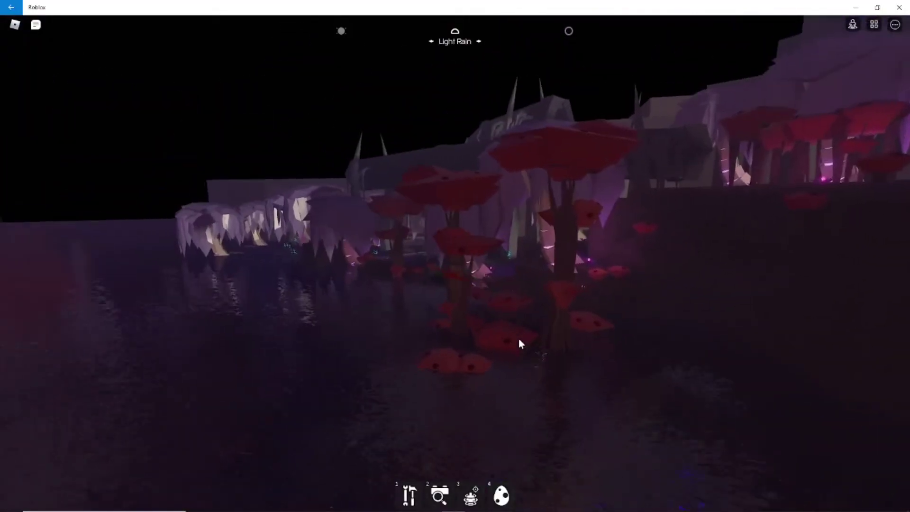
{"action": "key", "text": "w"}
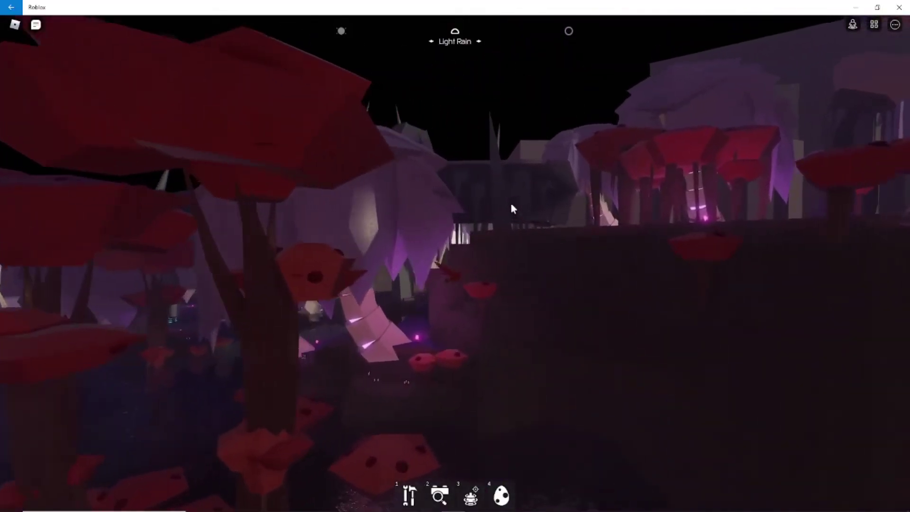
{"action": "key", "text": "w"}
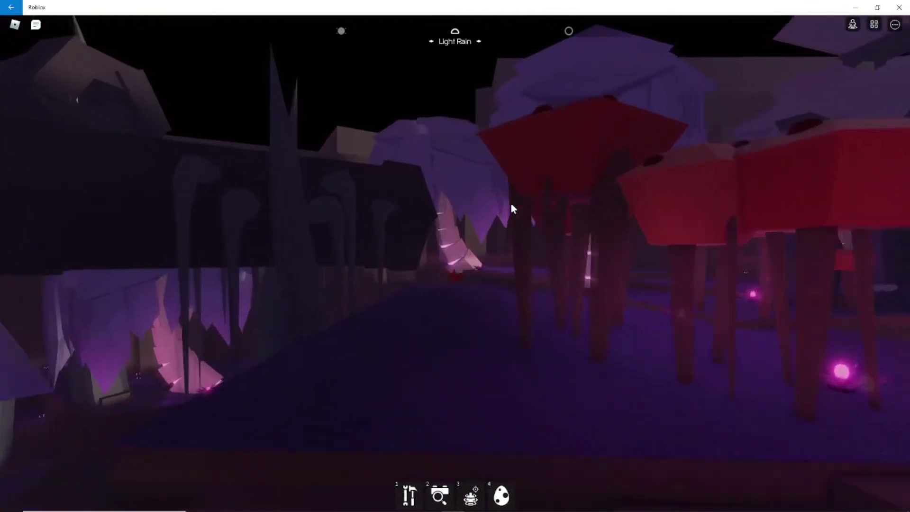
{"action": "key", "text": "w"}
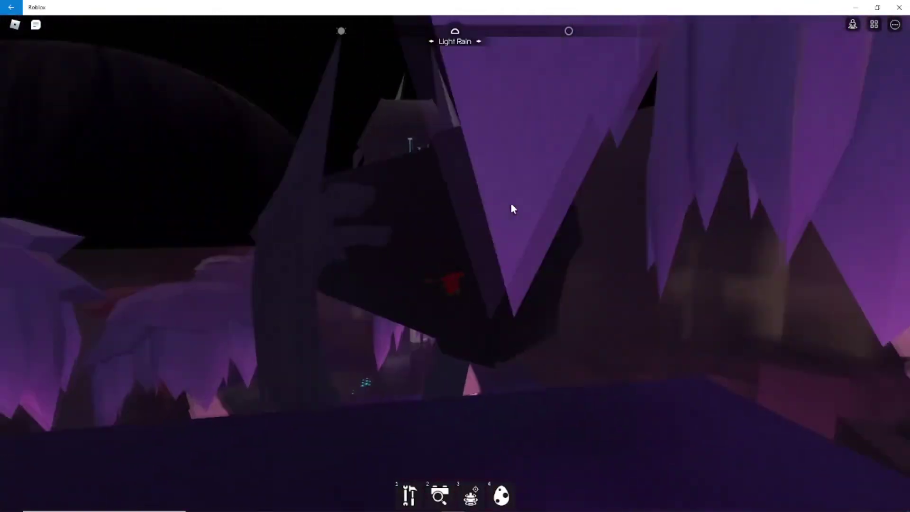
Step: Fly down the teal walkway and through the hexagonal tunnel into the cave
{"action": "key", "text": "w"}
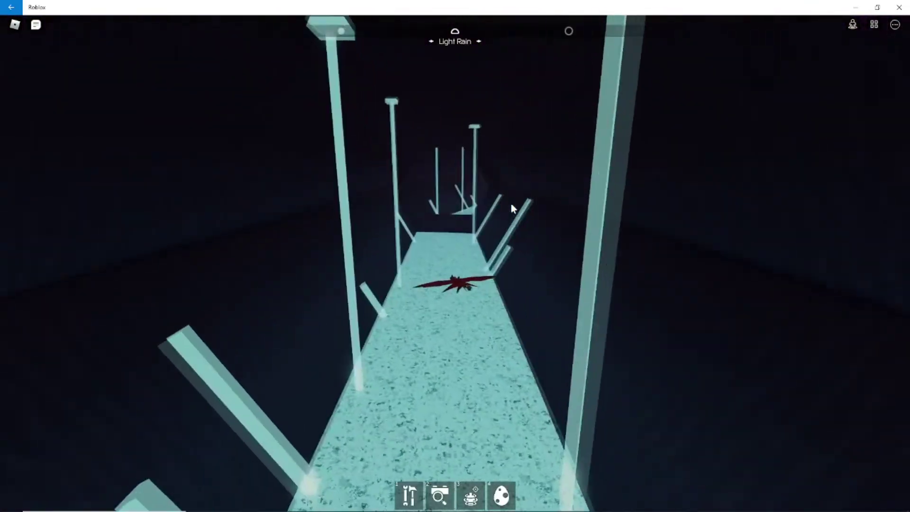
{"action": "key", "text": "w"}
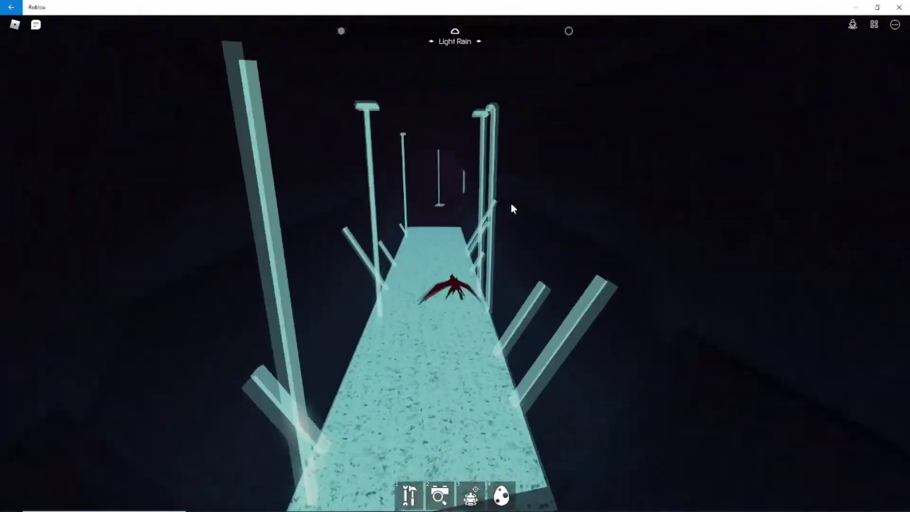
{"action": "key", "text": "w"}
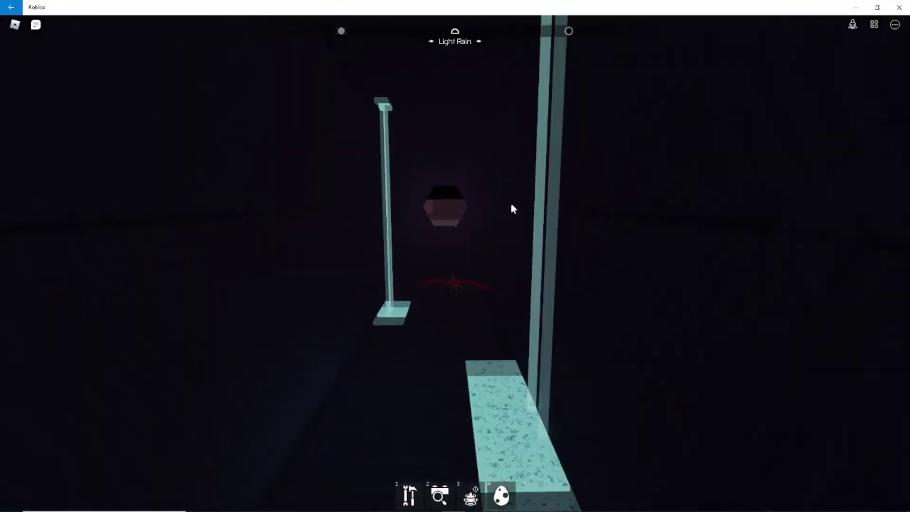
{"action": "key", "text": "w"}
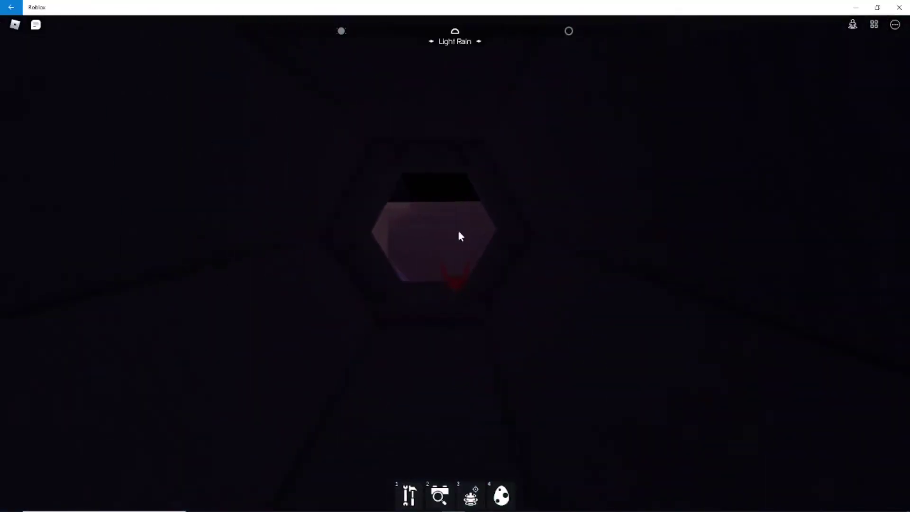
{"action": "key", "text": "w"}
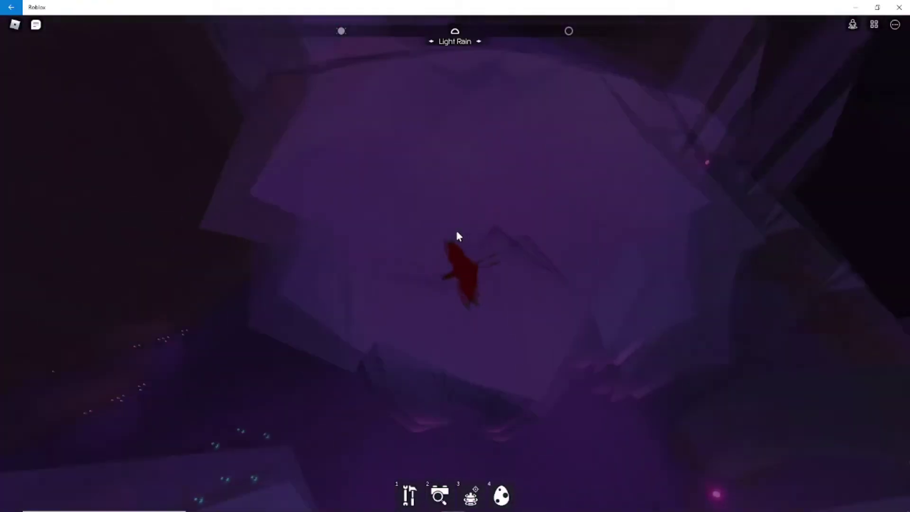
Step: Steer past the glowing teal mushrooms and purple pillars deeper into the cave
{"action": "key", "text": "w"}
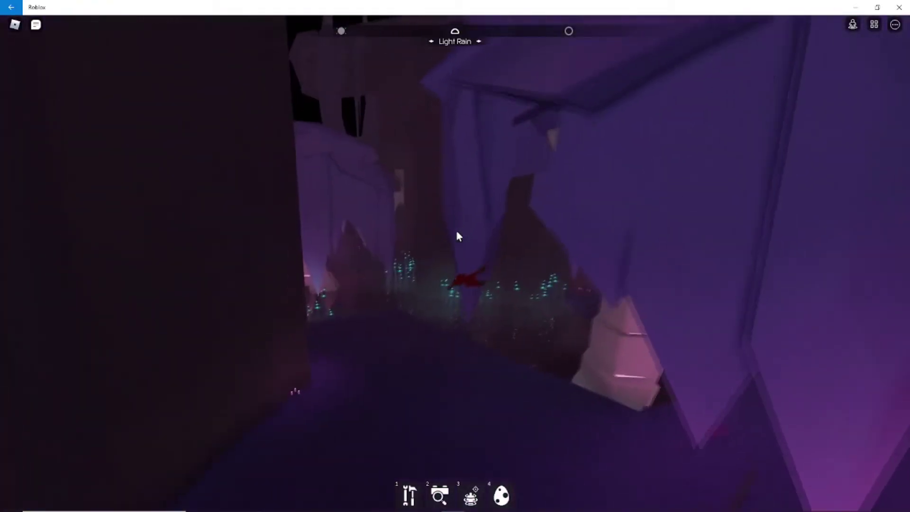
{"action": "key", "text": "w"}
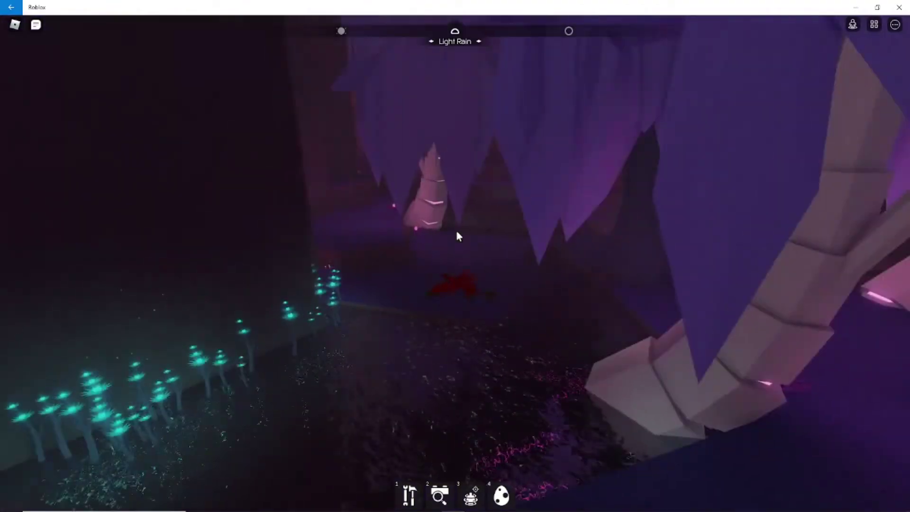
{"action": "key", "text": "w"}
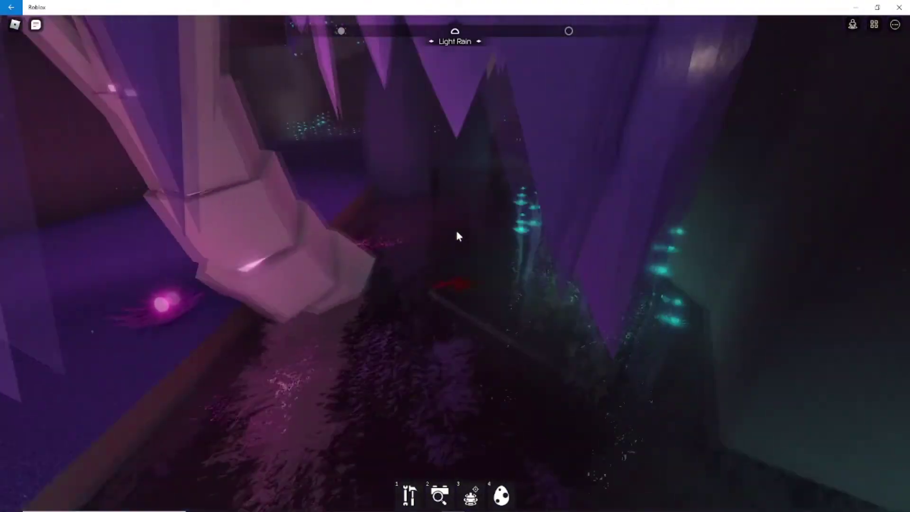
{"action": "key", "text": "w"}
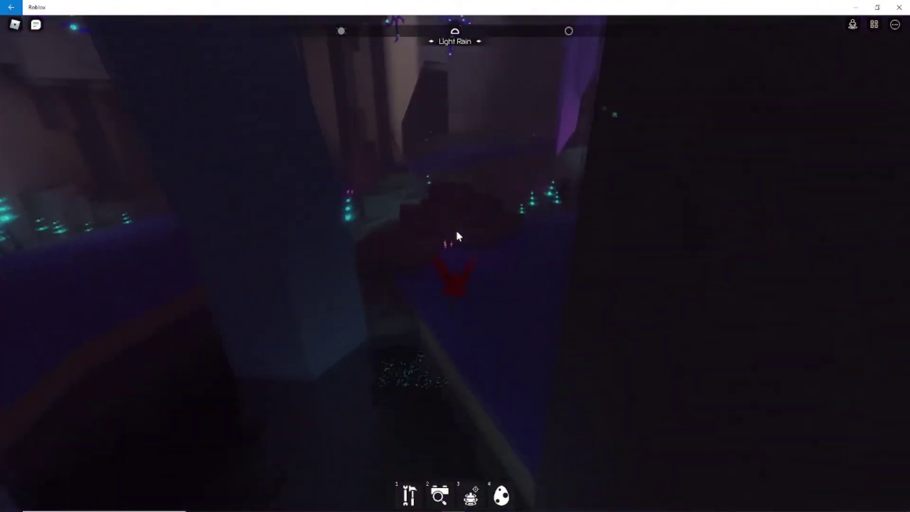
{"action": "key", "text": "w"}
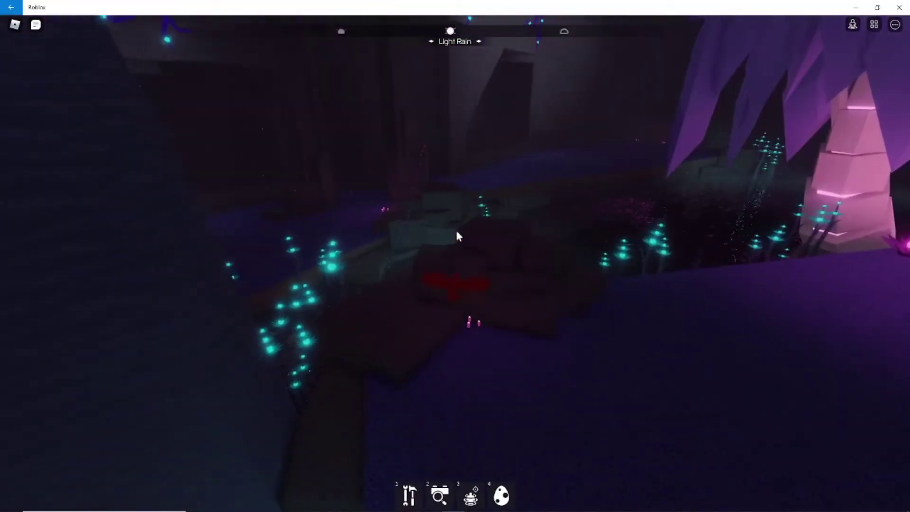
Step: Look around and fly across the purple cave, circling a rock until the tendril creature strikes
{"action": "left_click_drag", "start_coordinate": [455, 235], "coordinate": [672, 276]}
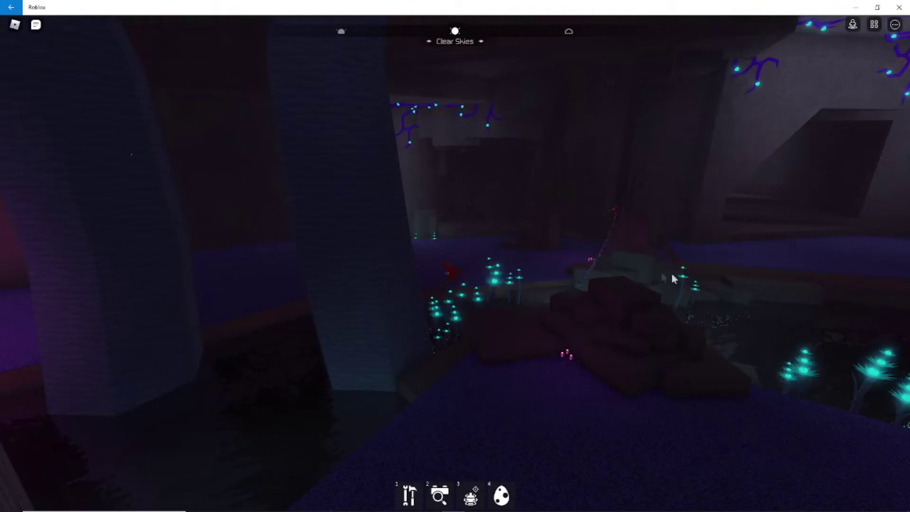
{"action": "key", "text": "w"}
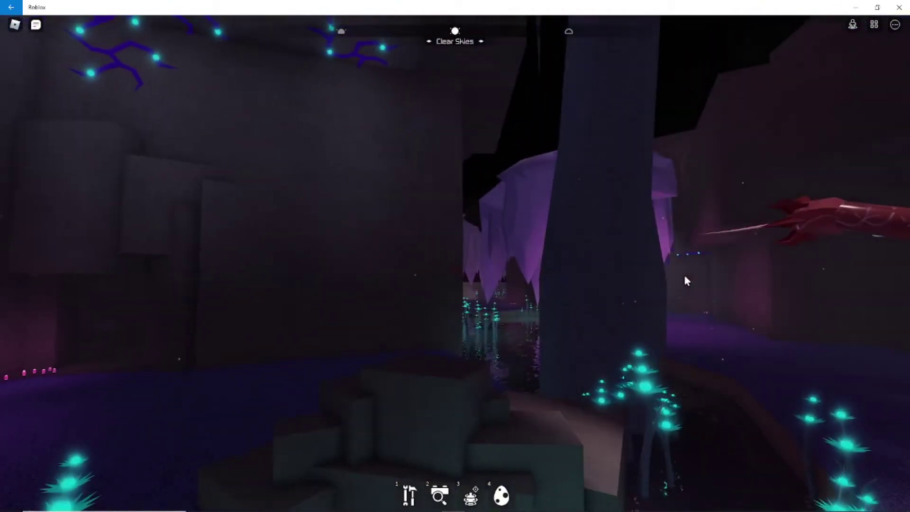
{"action": "key", "text": "w"}
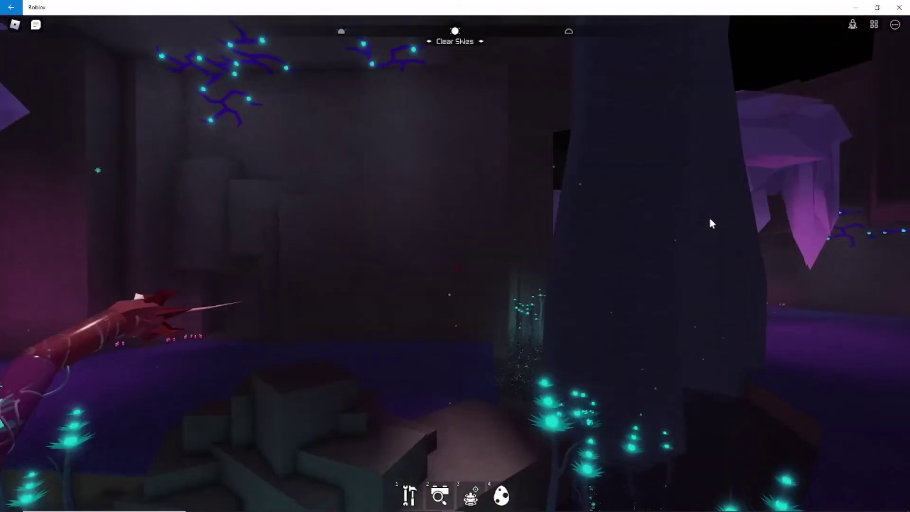
{"action": "key", "text": "w"}
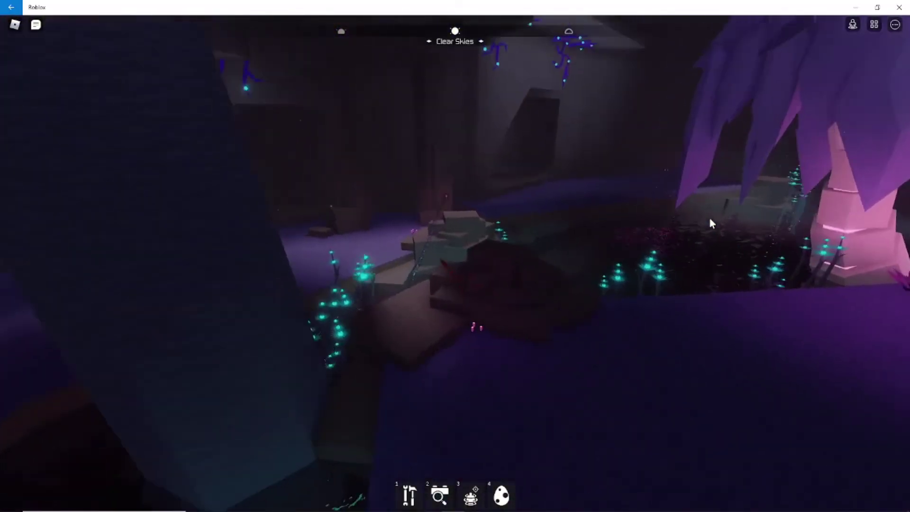
{"action": "key", "text": "w"}
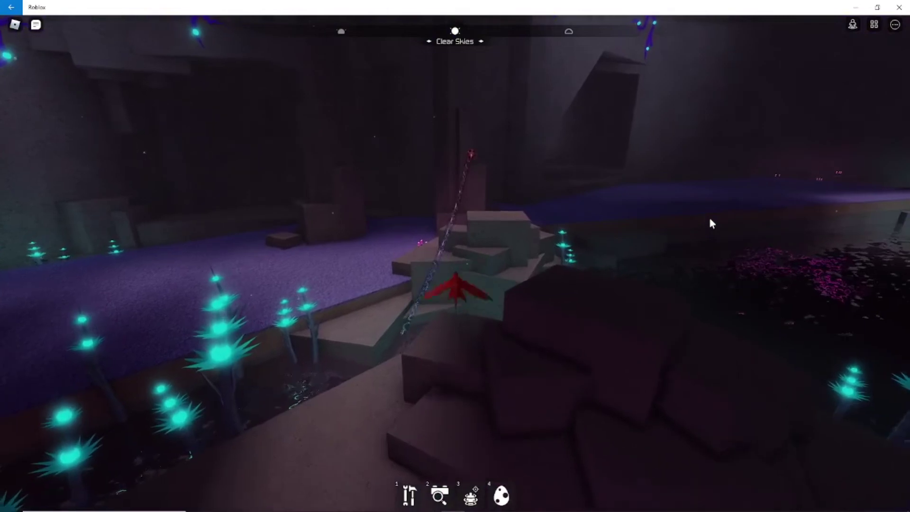
{"action": "key", "text": "w"}
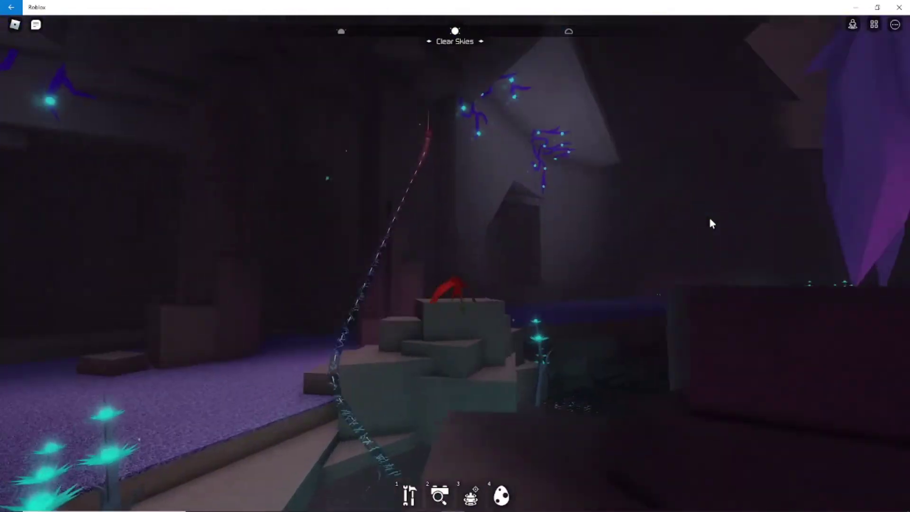
{"action": "key", "text": "w"}
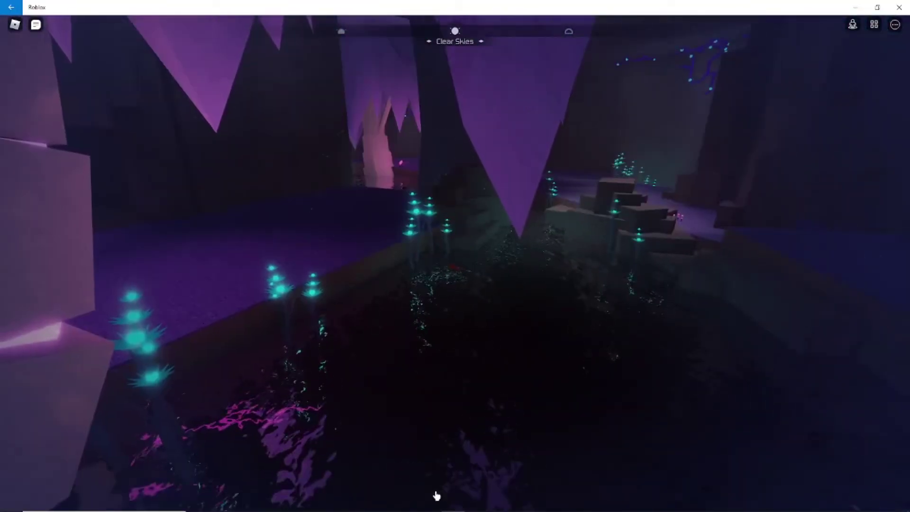
Step: Respawn, fly over the orange mushroom caps, and descend to the lava pillar's base
{"action": "left_click", "coordinate": [436, 496]}
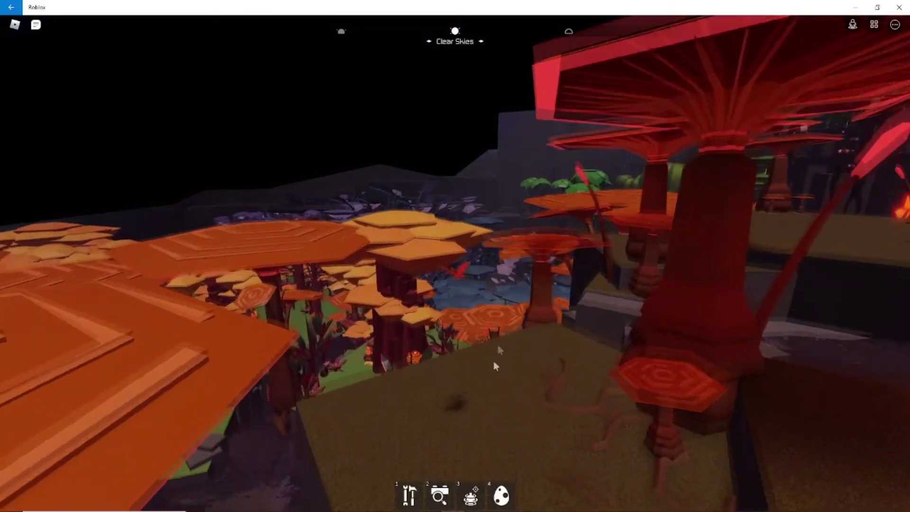
{"action": "key", "text": "w"}
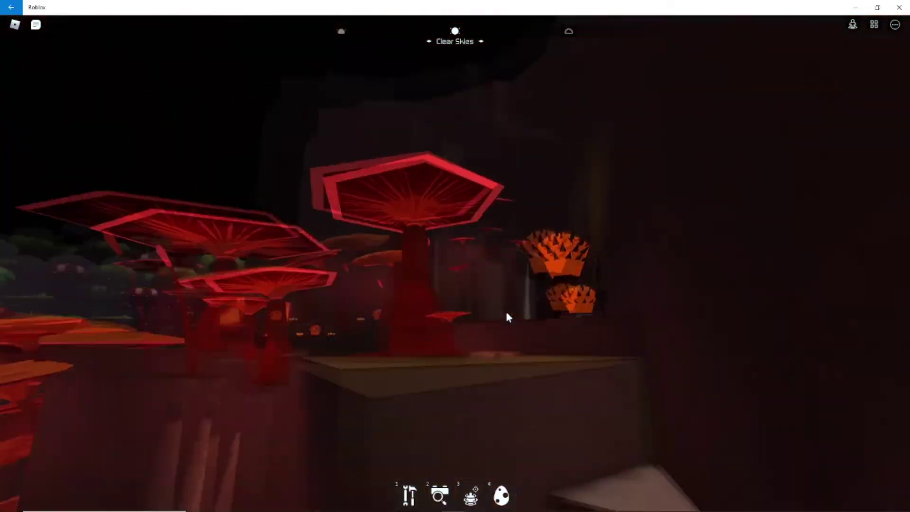
{"action": "key", "text": "w"}
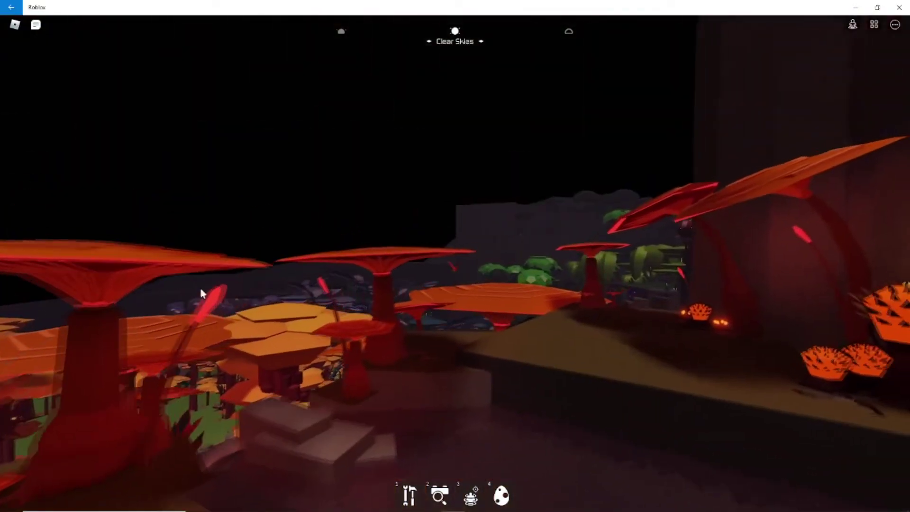
{"action": "key", "text": "w"}
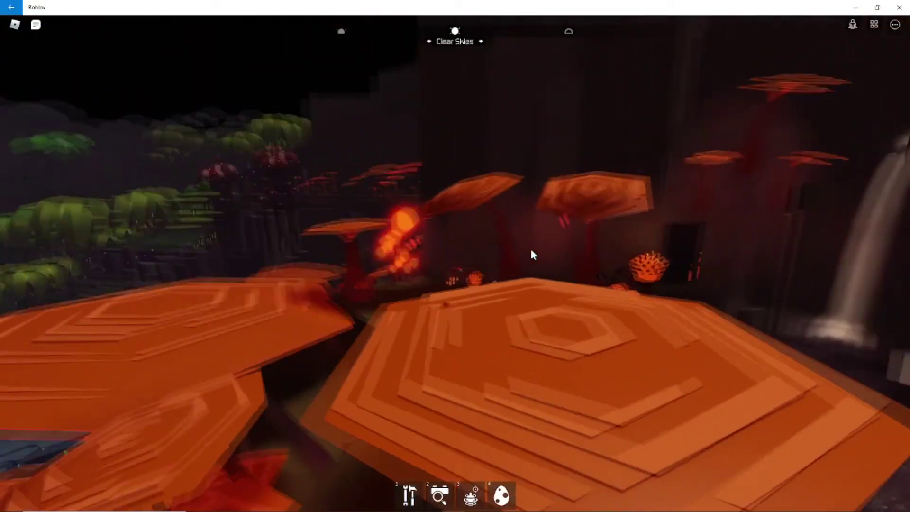
{"action": "key", "text": "w"}
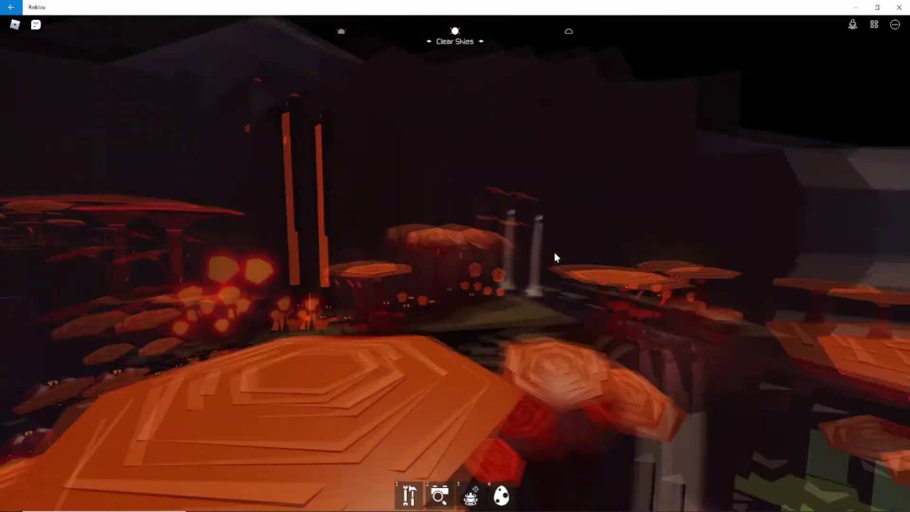
{"action": "key", "text": "w"}
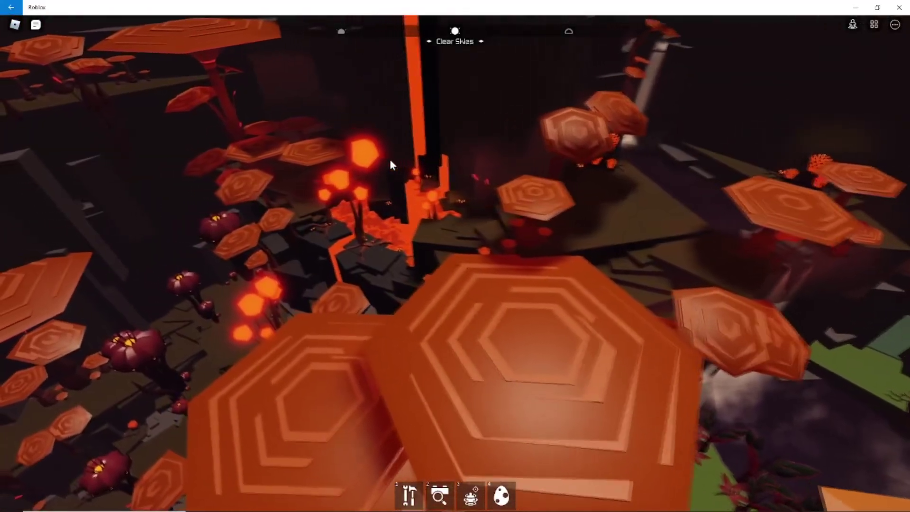
{"action": "key", "text": "w"}
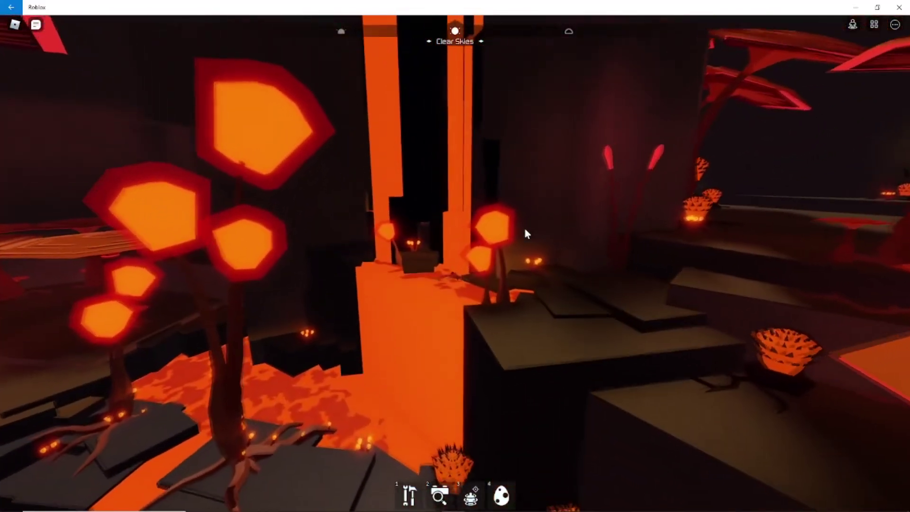
Step: Follow the lava river across the cavern toward the lit chamber
{"action": "key", "text": "w"}
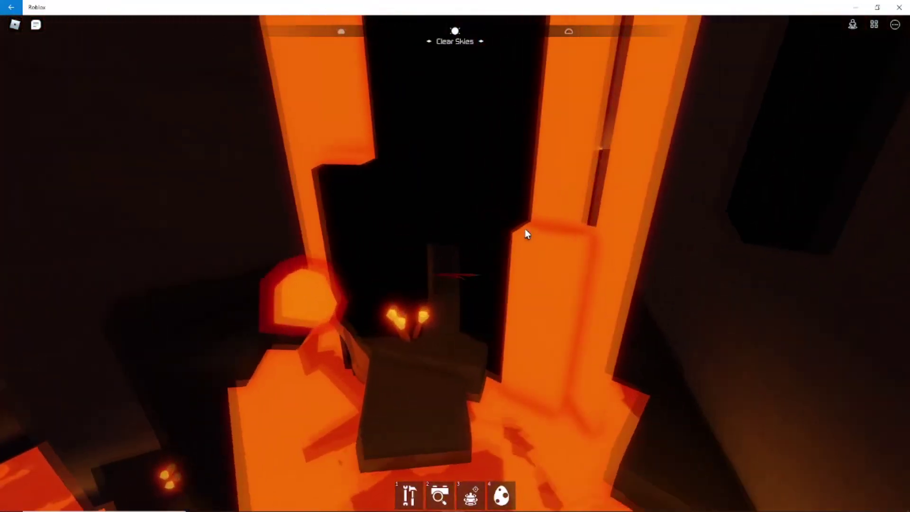
{"action": "key", "text": "w"}
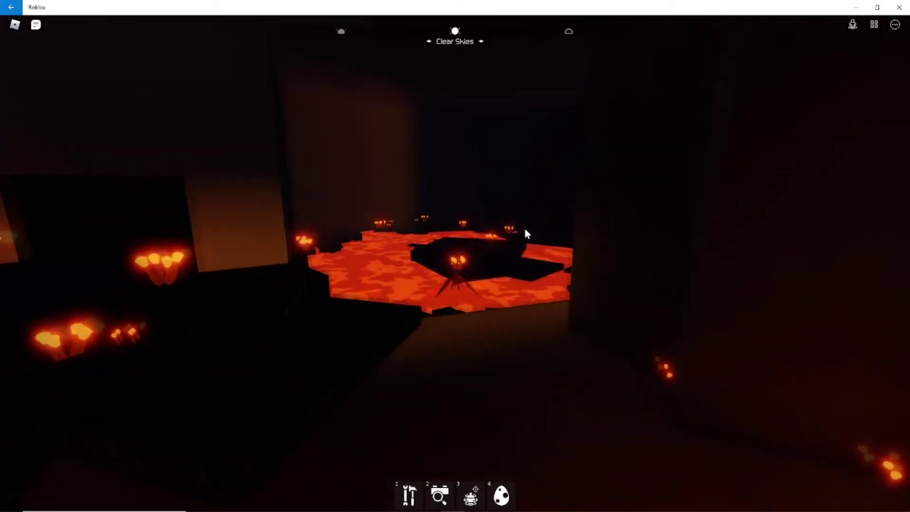
{"action": "key", "text": "w"}
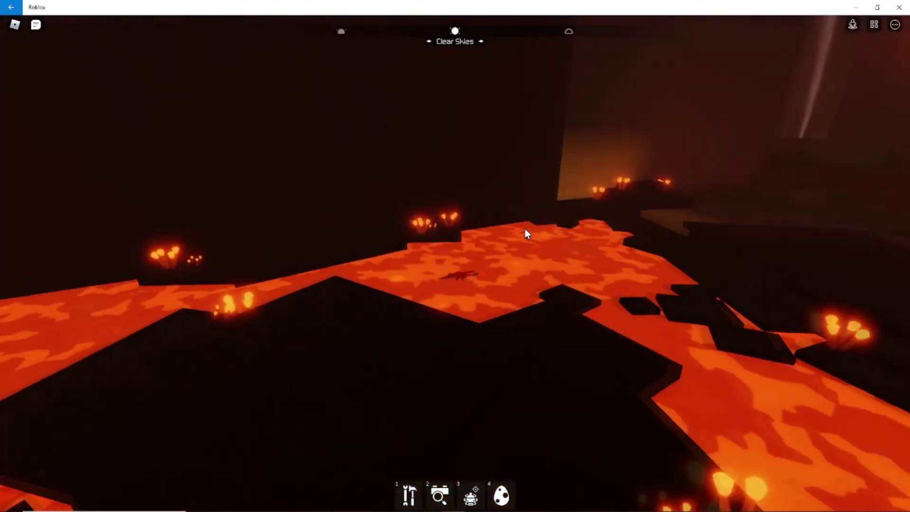
{"action": "key", "text": "w"}
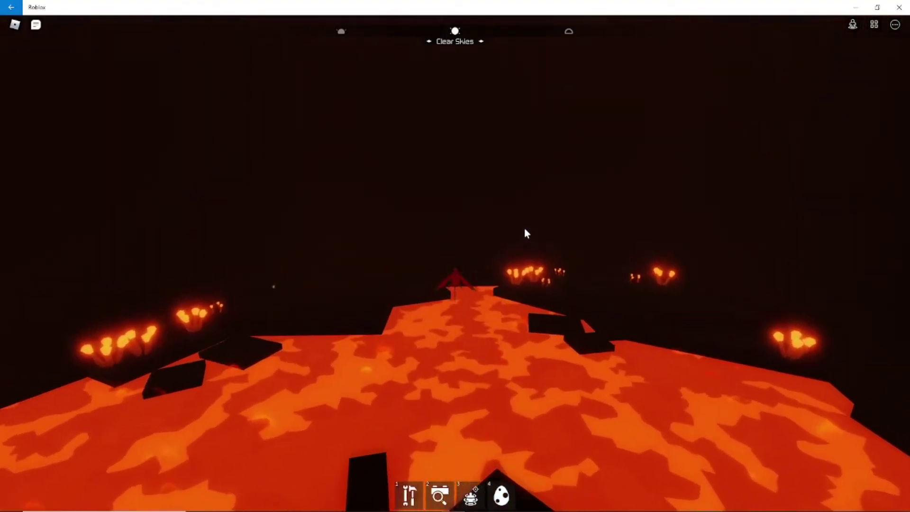
{"action": "key", "text": "w"}
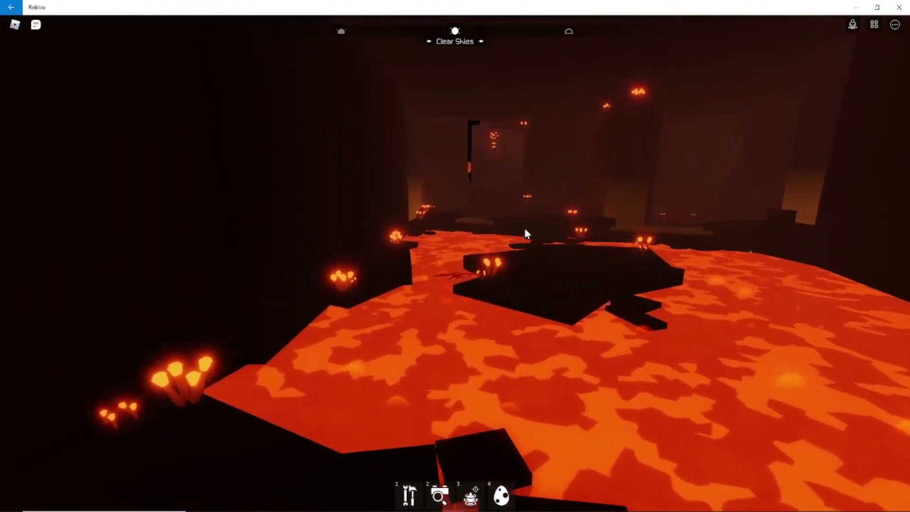
{"action": "key", "text": "w"}
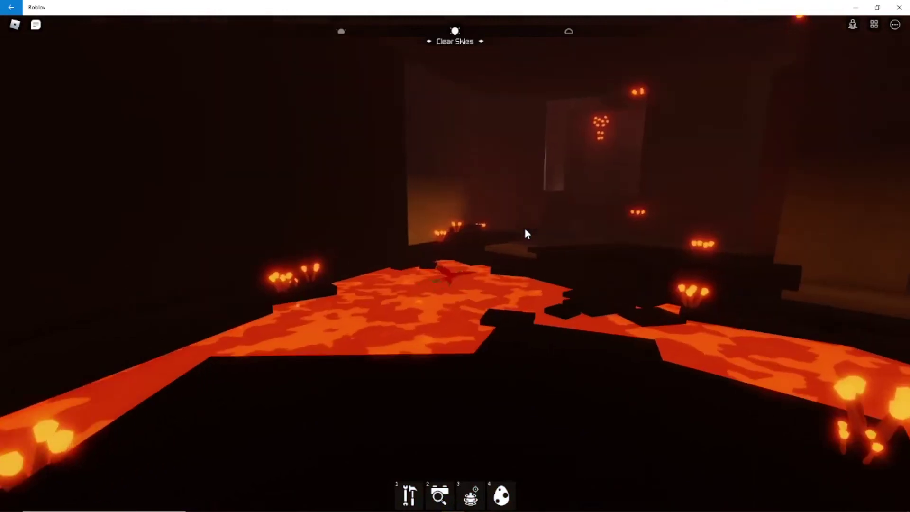
Step: Thread the dark cave passage, climb out, and fly along the canyon toward the mushrooms
{"action": "key", "text": "w"}
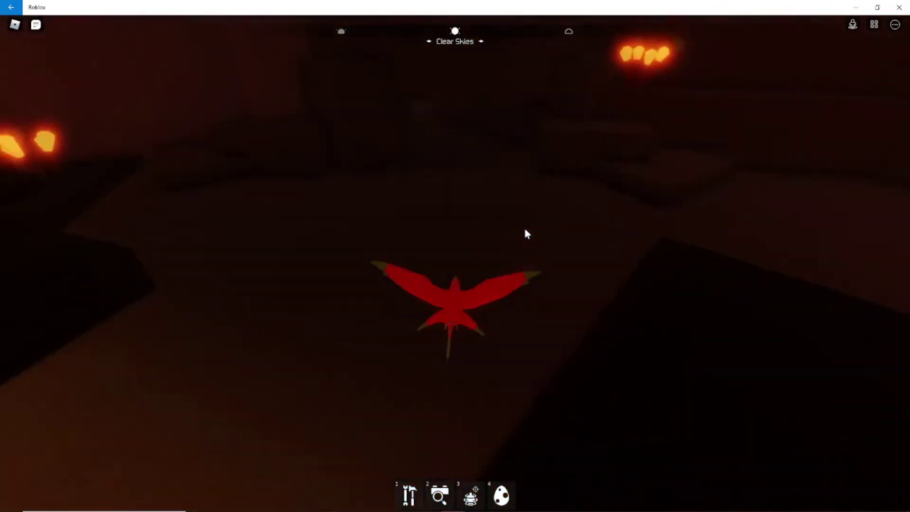
{"action": "key", "text": "w"}
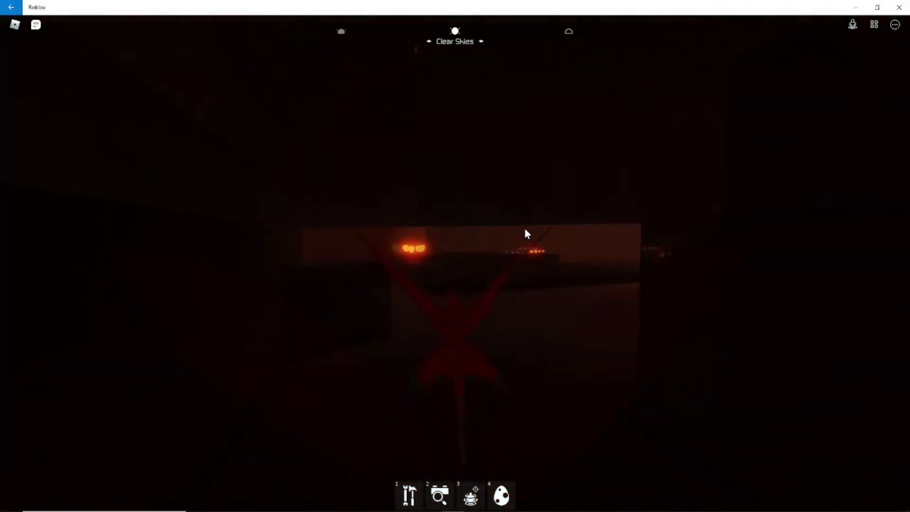
{"action": "key", "text": "w"}
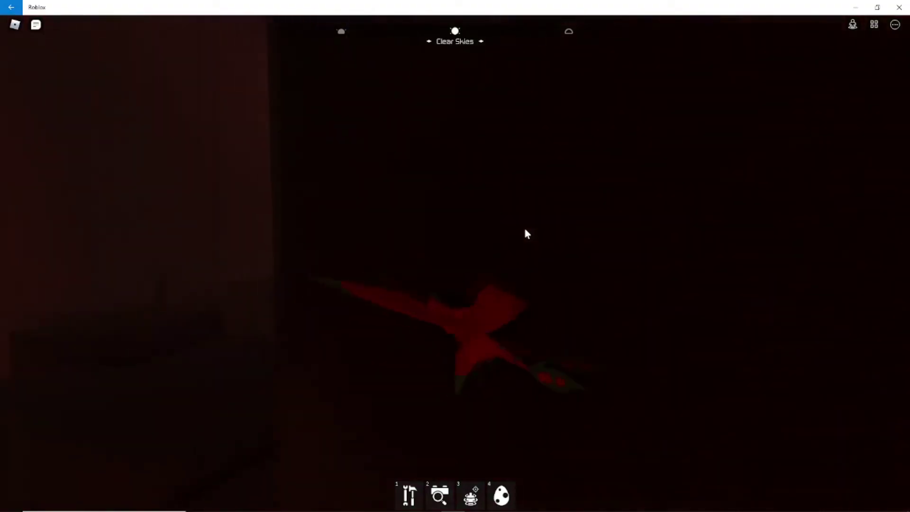
{"action": "key", "text": "w"}
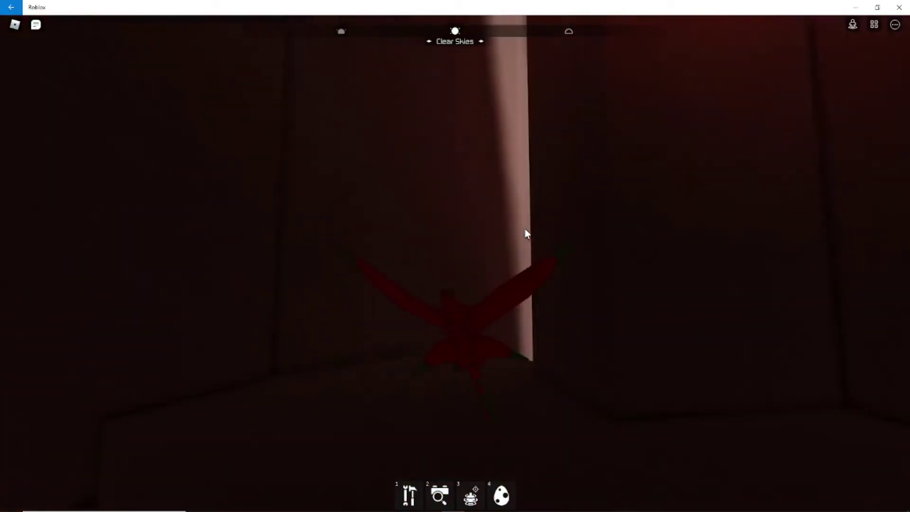
{"action": "key", "text": "w"}
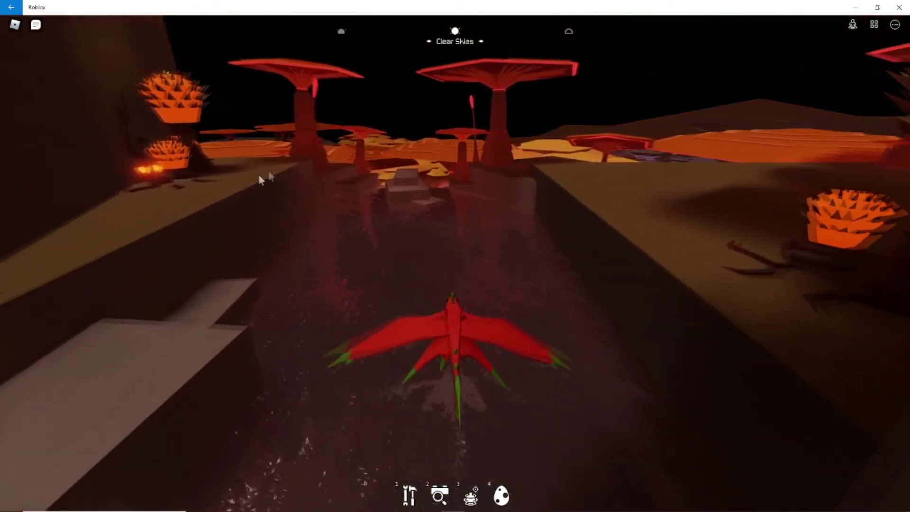
Step: Fly over the big orange mushroom cap, then dive past the lava pillar into the cavern
{"action": "key", "text": "w"}
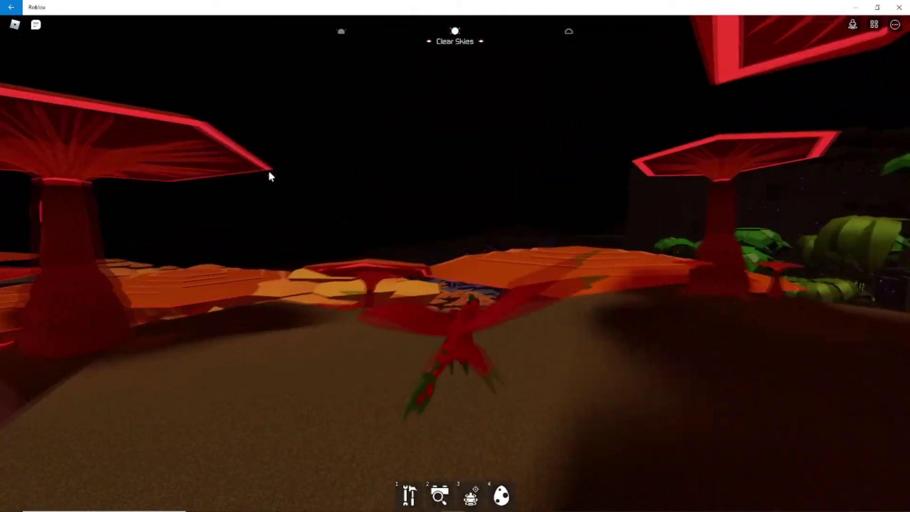
{"action": "key", "text": "w"}
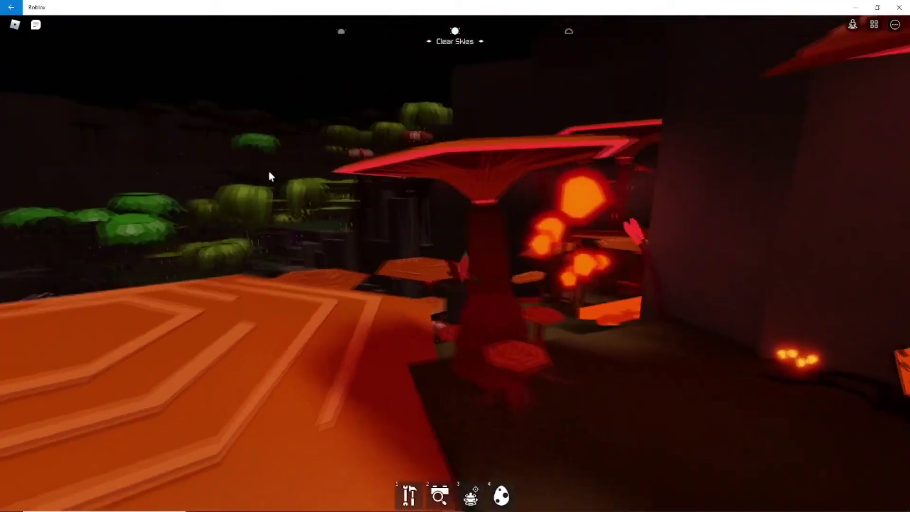
{"action": "key", "text": "w"}
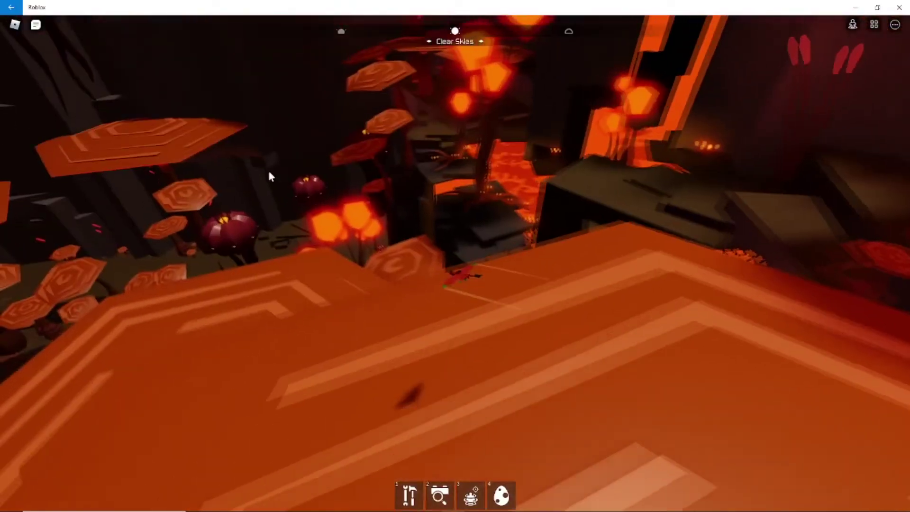
{"action": "key", "text": "w"}
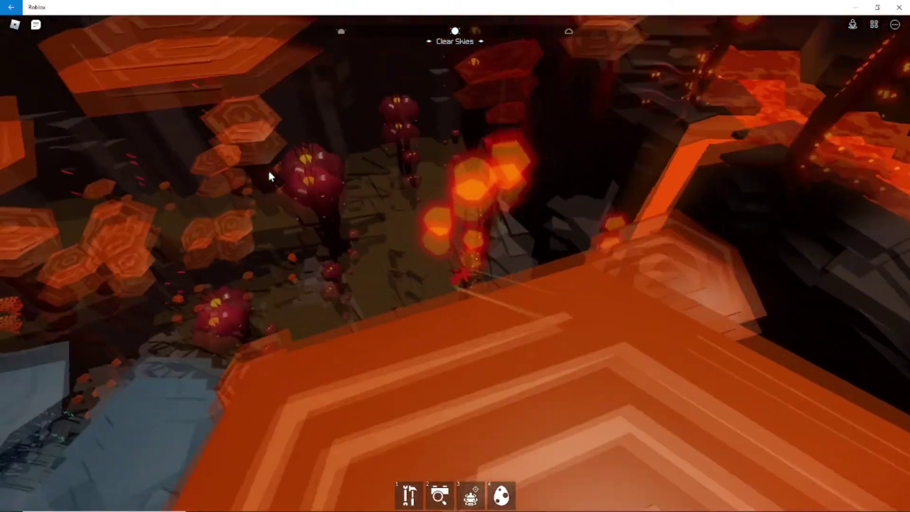
{"action": "key", "text": "w"}
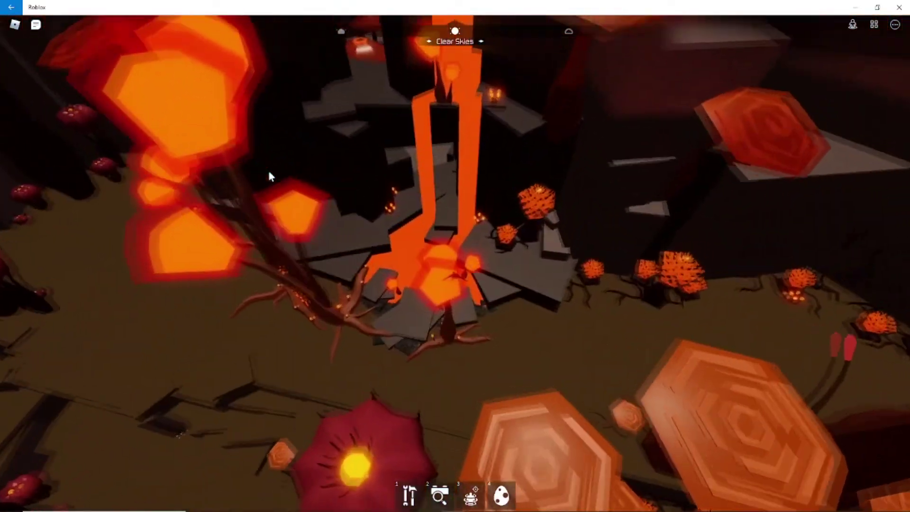
{"action": "key", "text": "w"}
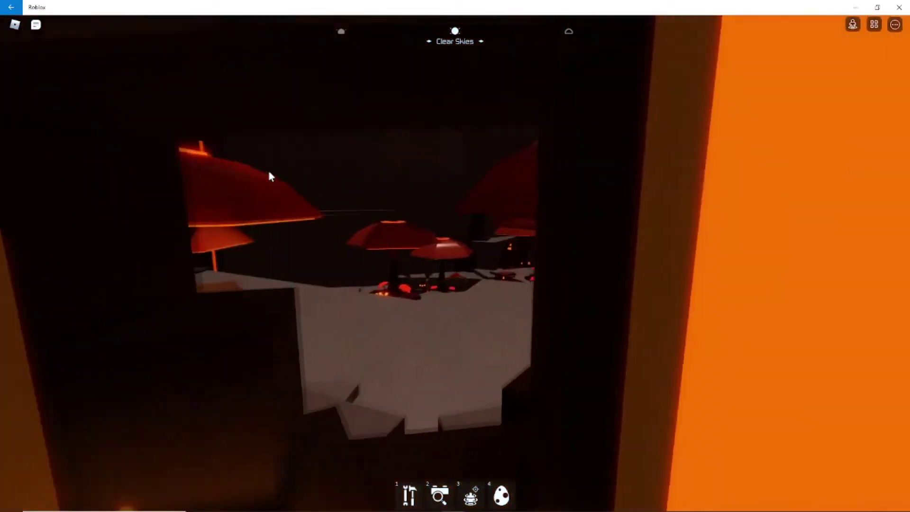
{"action": "key", "text": "w"}
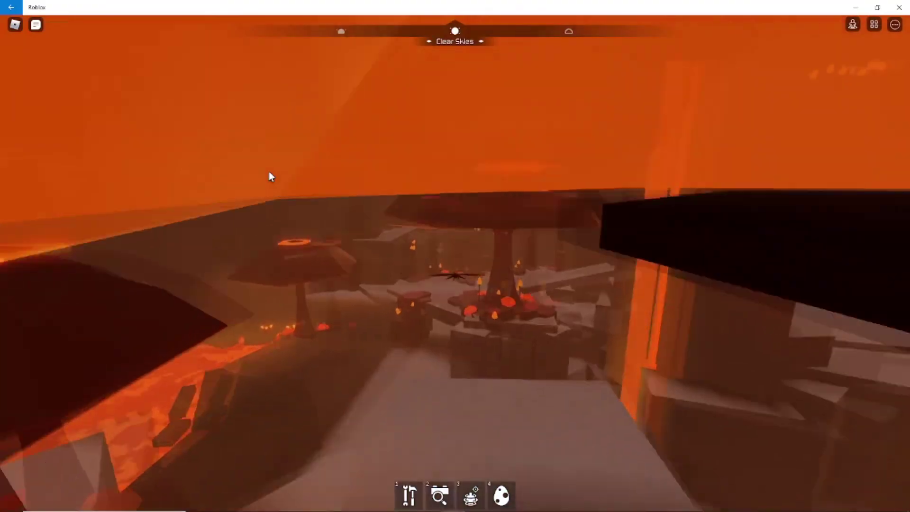